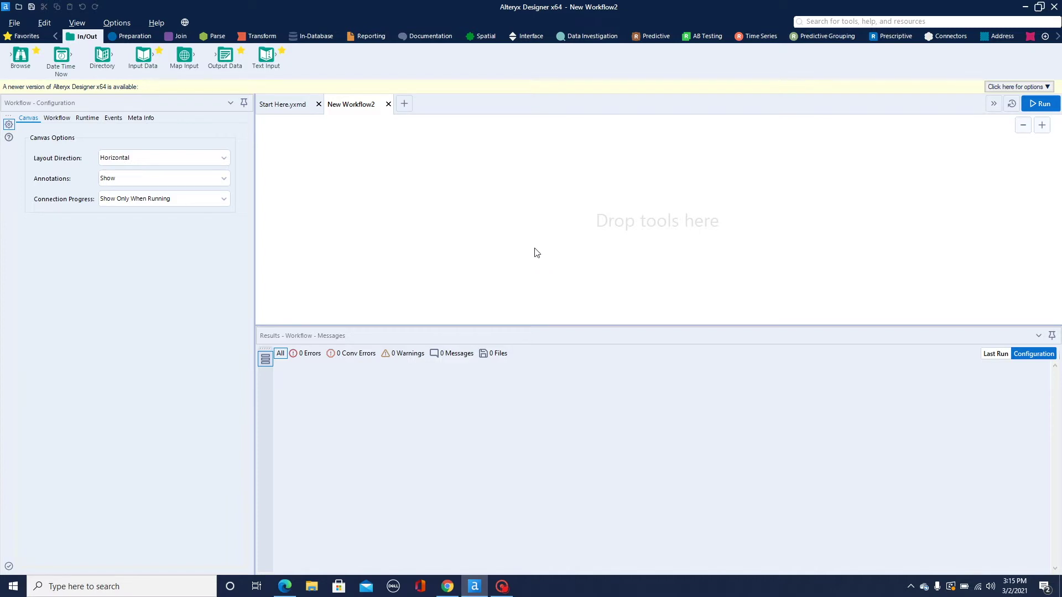
drag(113, 60, 299, 70)
click(135, 36)
click(176, 36)
Step: Place an Input Data tool on the empty workflow canvas and open its data connection choices
click(78, 37)
drag(143, 56, 349, 208)
click(243, 131)
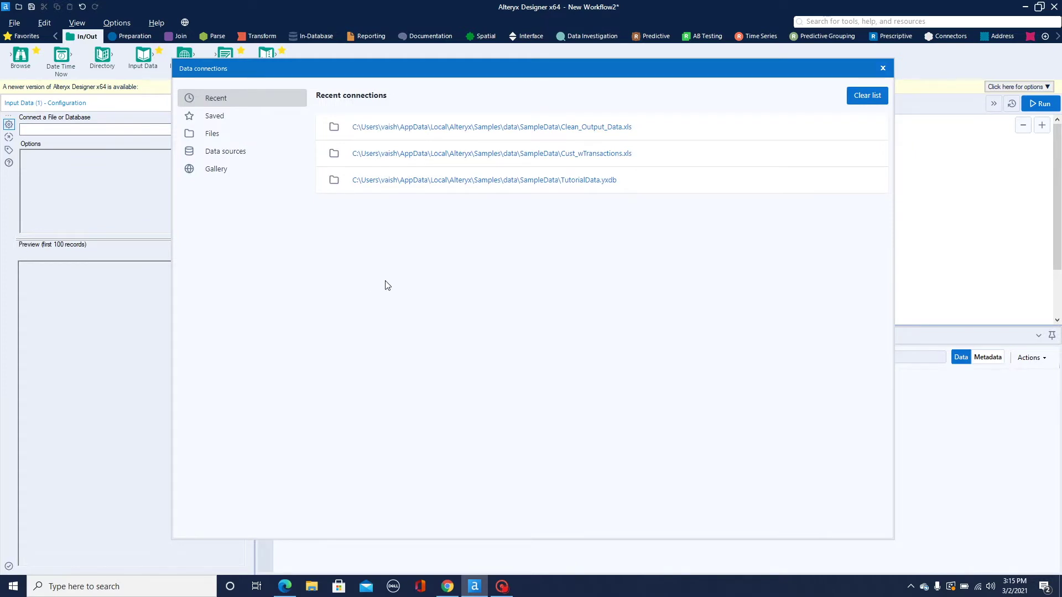
Step: Connect the Input Data tool to the TutorialData file in the SampleData folder
click(214, 134)
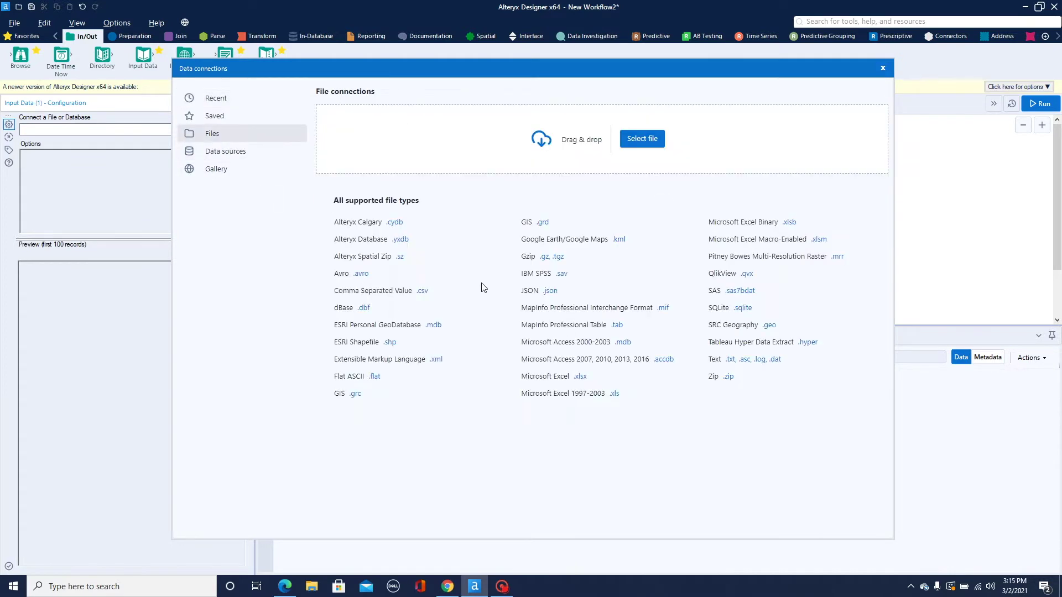
click(641, 138)
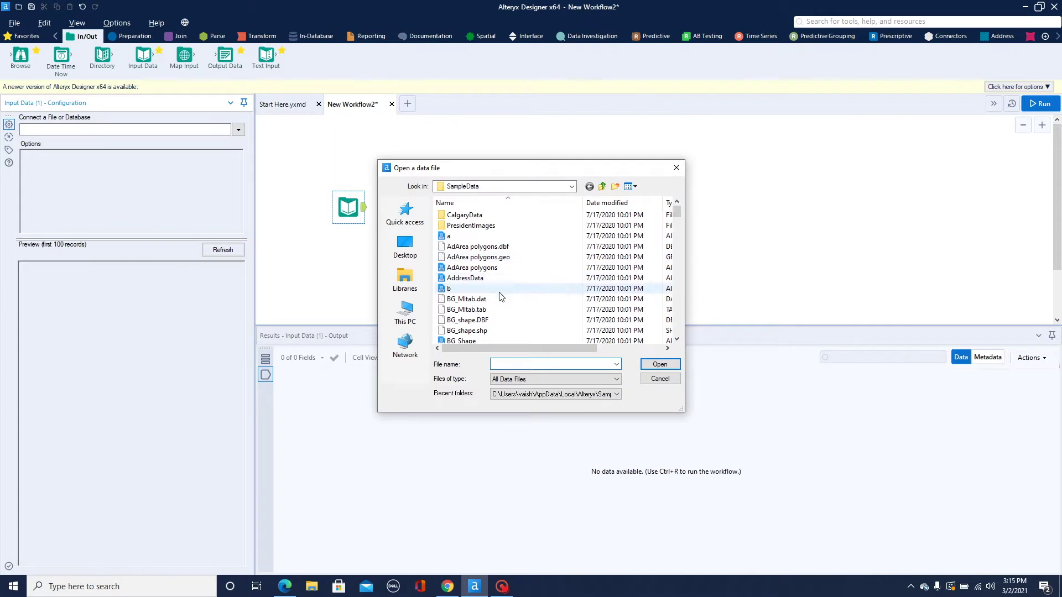
scroll(499, 306, down, 5)
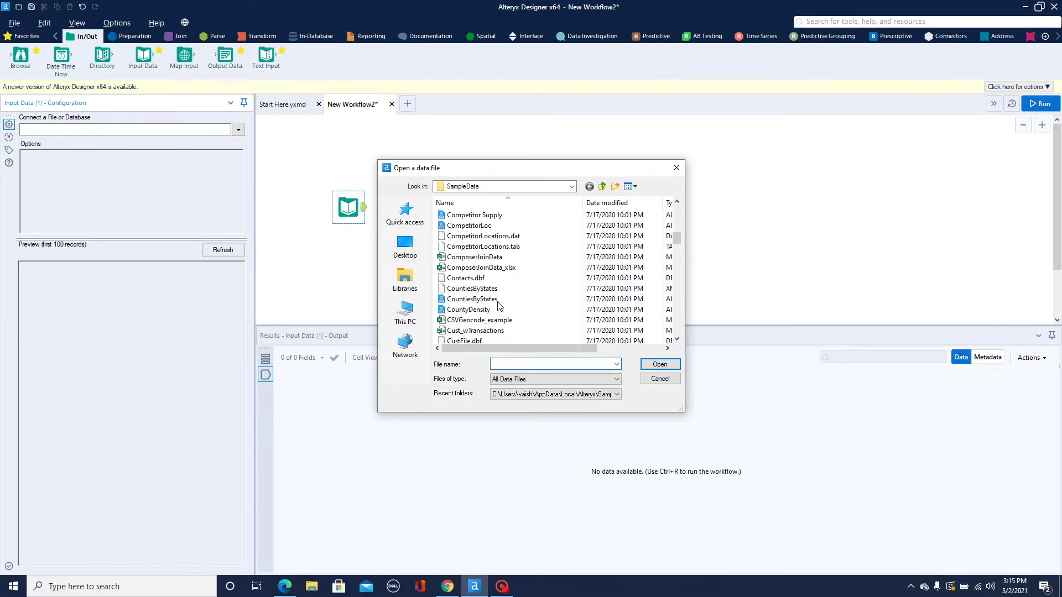
scroll(499, 305, down, 5)
scroll(499, 306, down, 10)
scroll(500, 306, down, 10)
scroll(499, 306, down, 3)
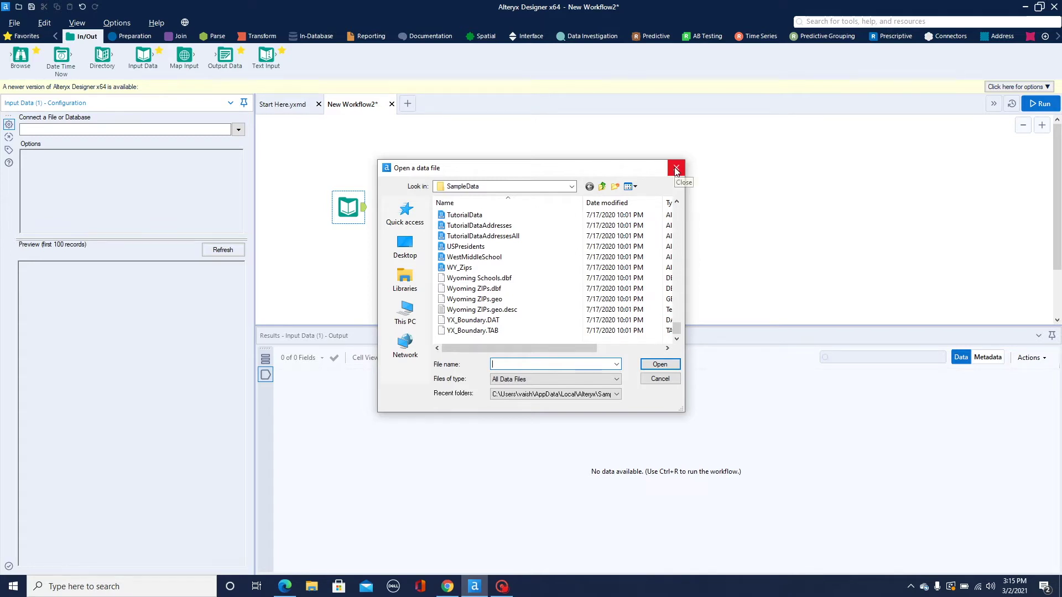
click(455, 217)
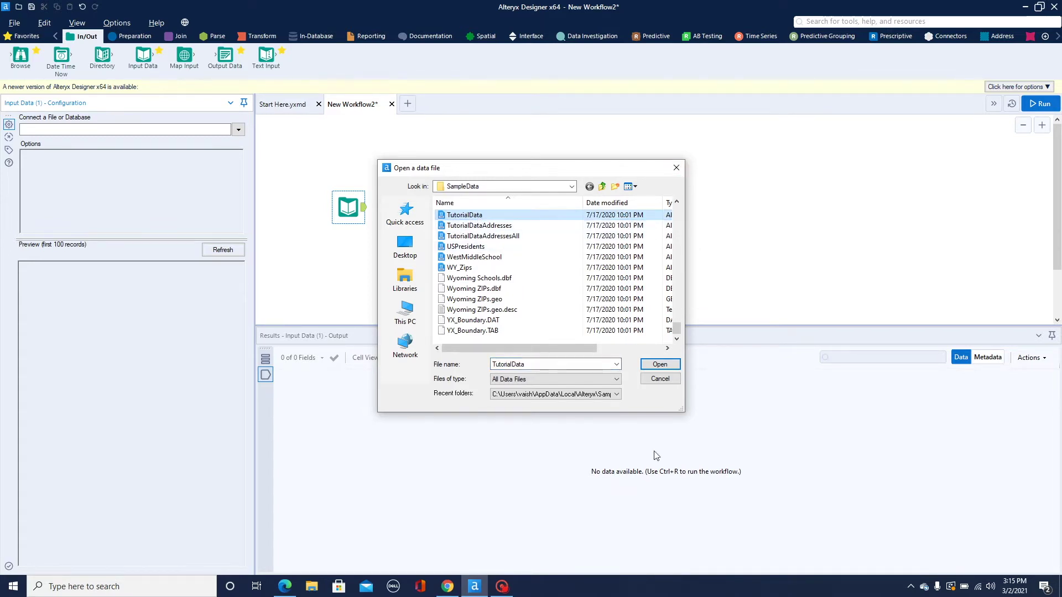
click(658, 365)
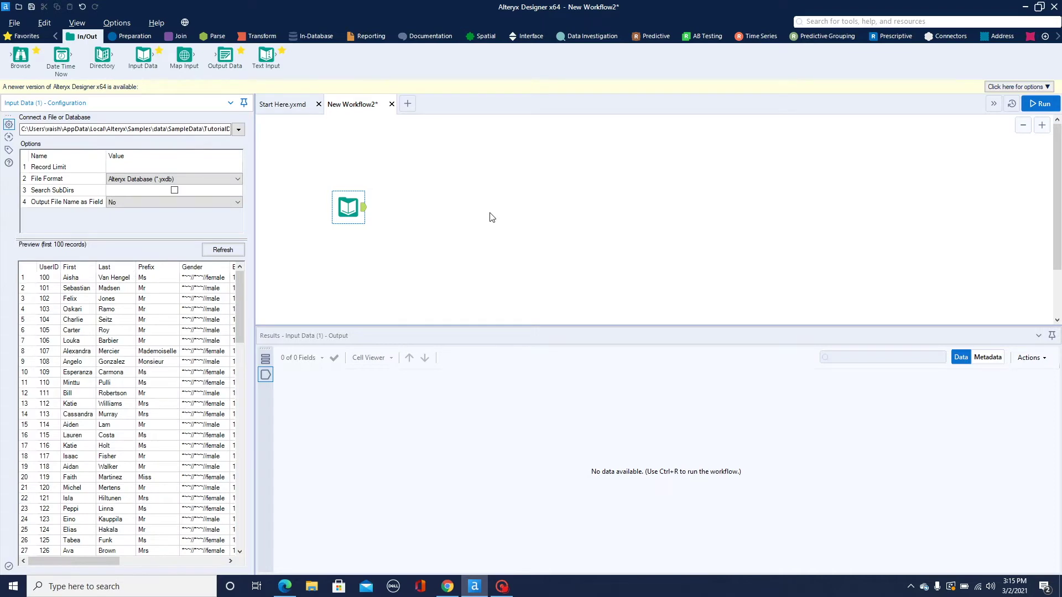
Step: Look over the Input Data tool's options and widen its configuration pane to show the preview's Email column in full
drag(336, 183, 440, 188)
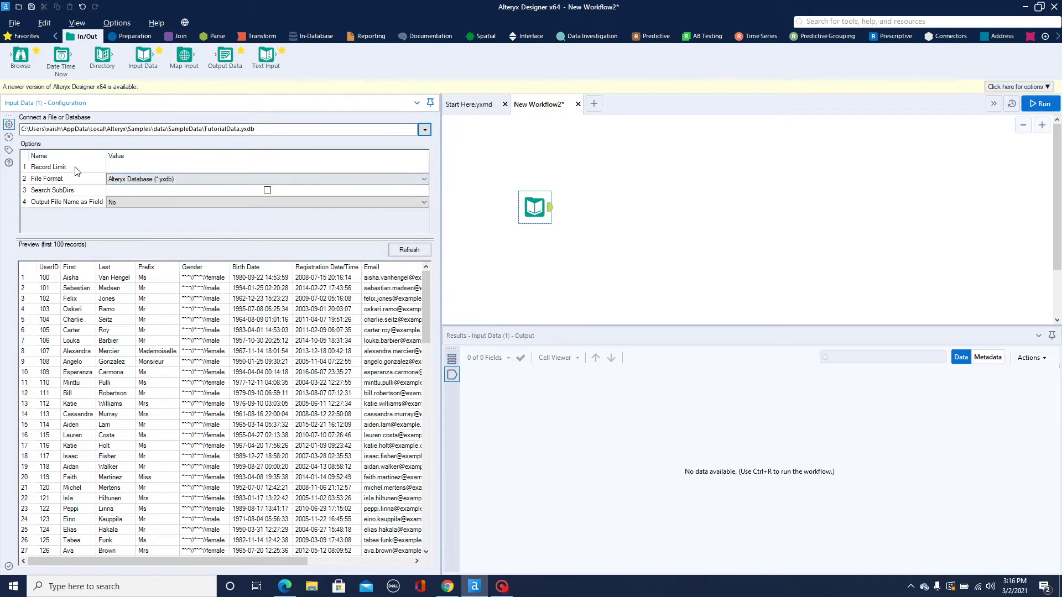
click(118, 169)
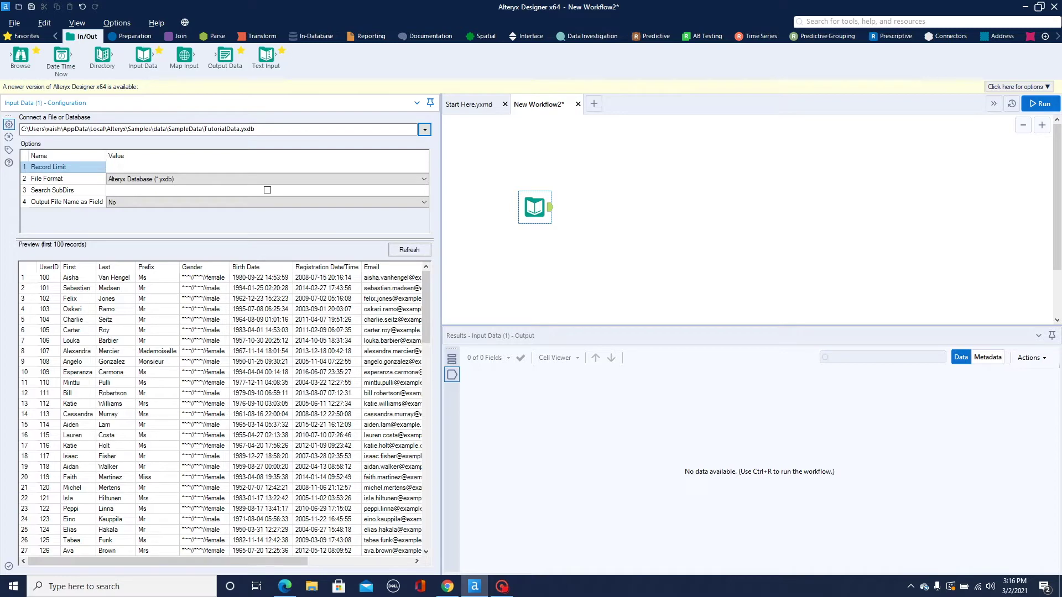
click(578, 274)
click(534, 208)
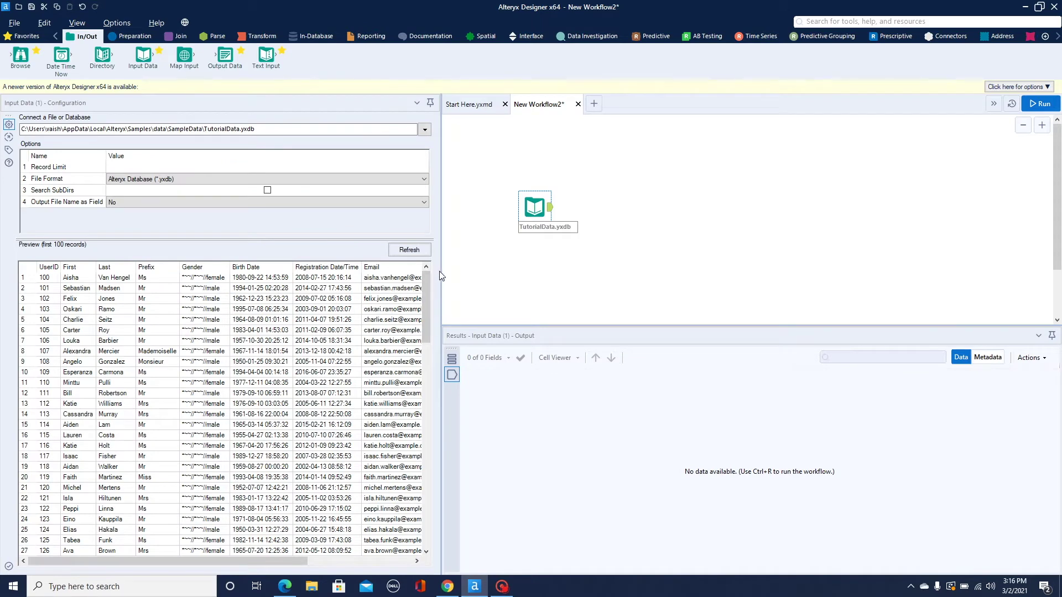
drag(442, 266, 324, 271)
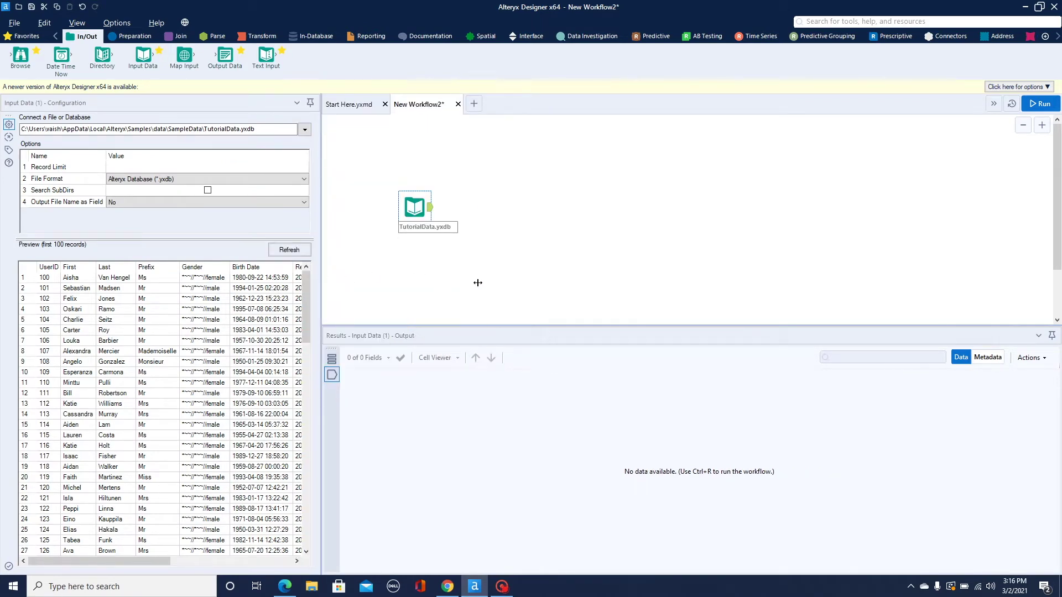
drag(478, 282, 479, 283)
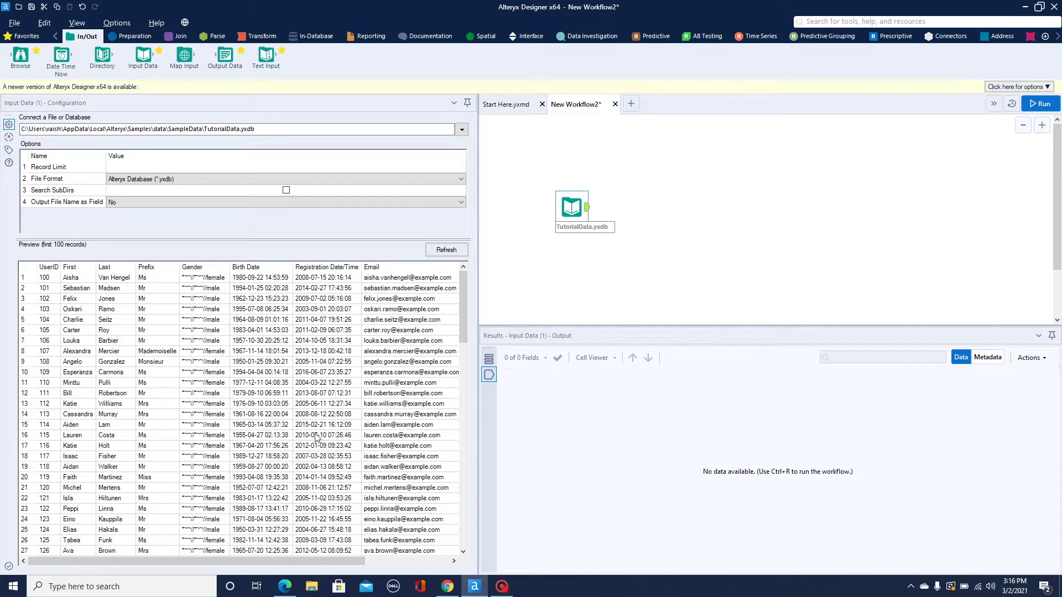
Step: Add a Browse tool above the Input Data tool, connect it to that tool's output, and run the workflow
drag(22, 58, 649, 162)
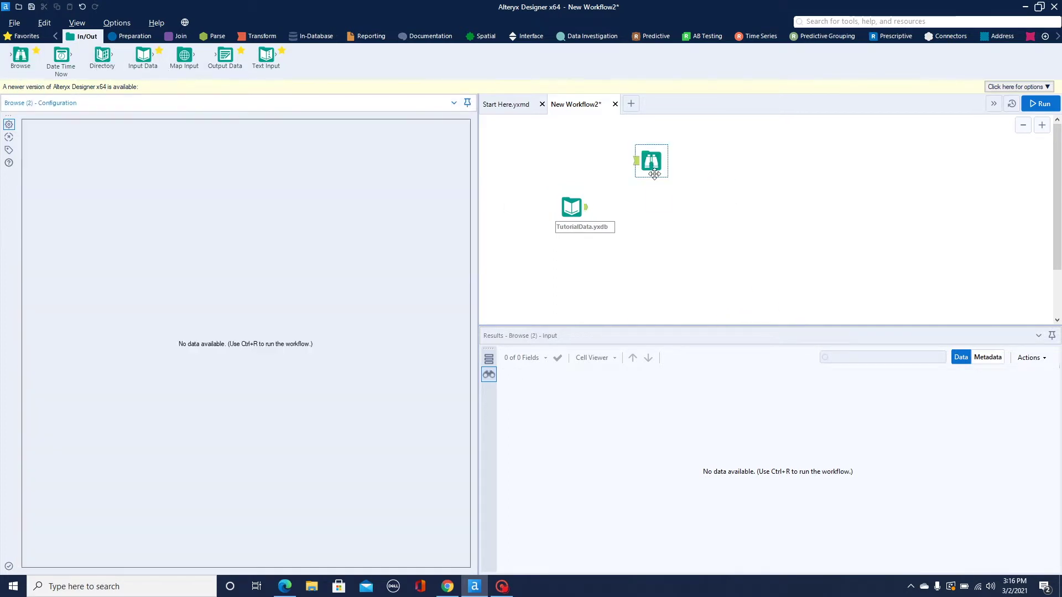
drag(590, 210, 638, 161)
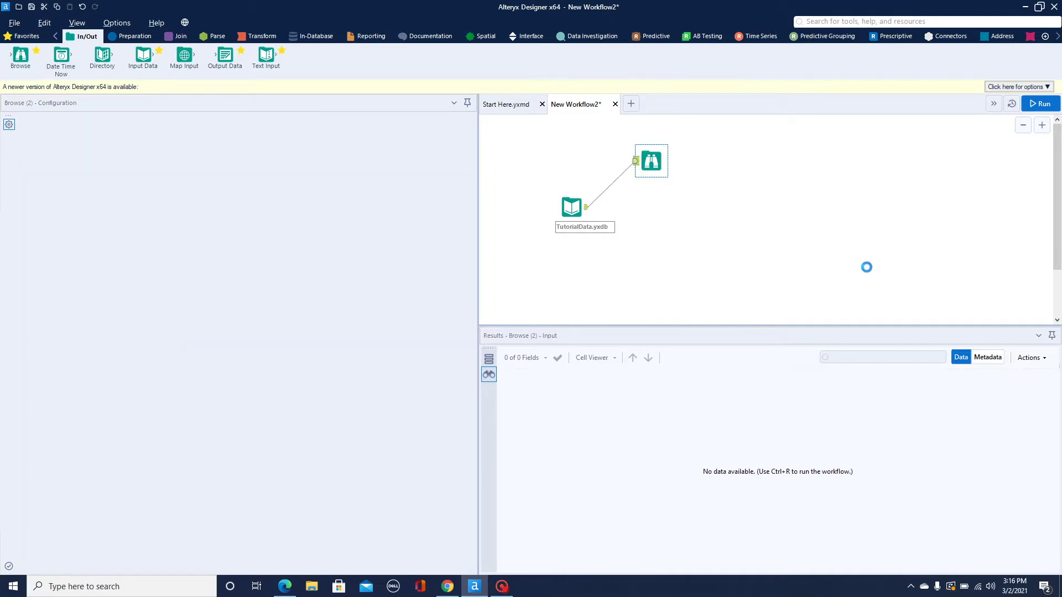
click(1033, 106)
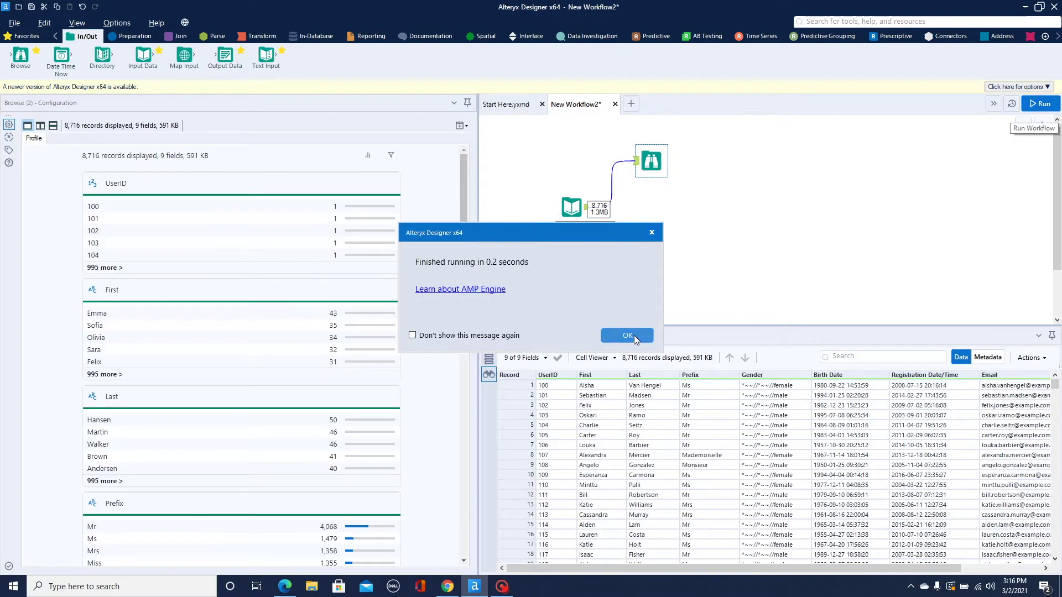
click(627, 336)
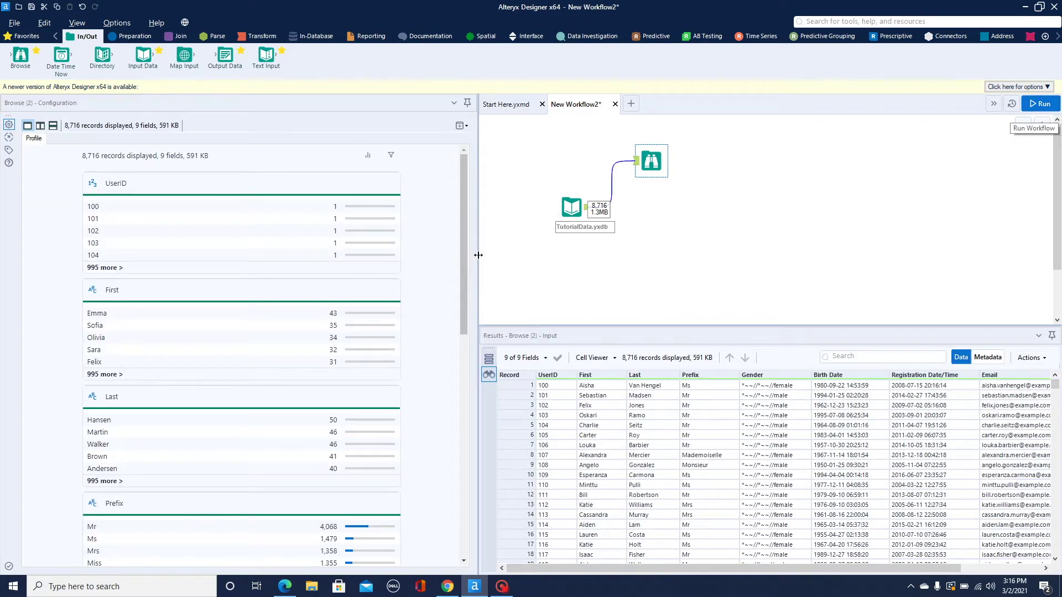
Step: Compare the Input Data tool's results with the Browse tool's, and resize the configuration pane to fit the data profile
drag(479, 255, 272, 255)
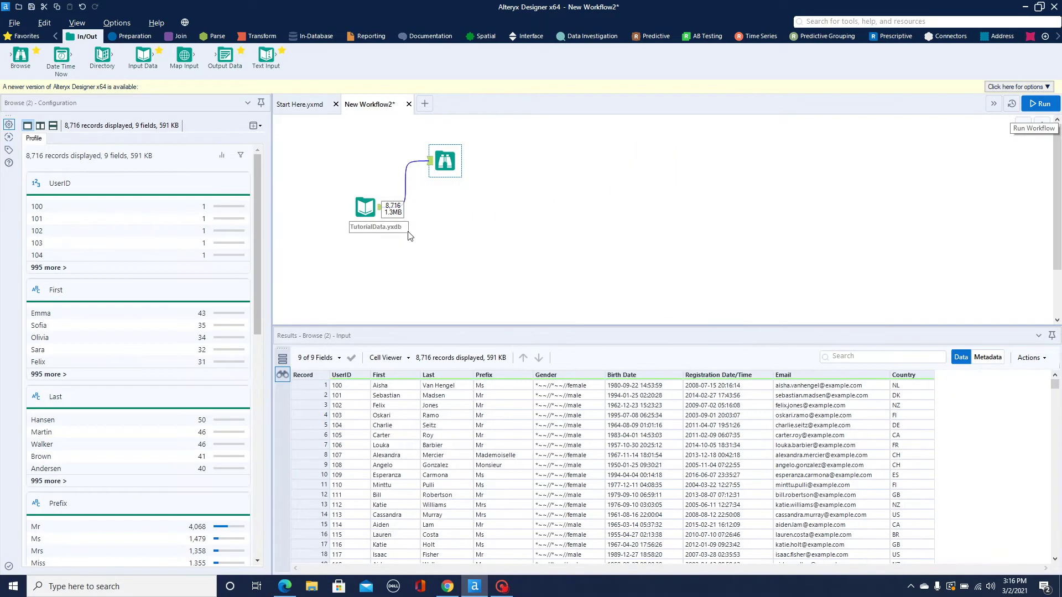
click(378, 213)
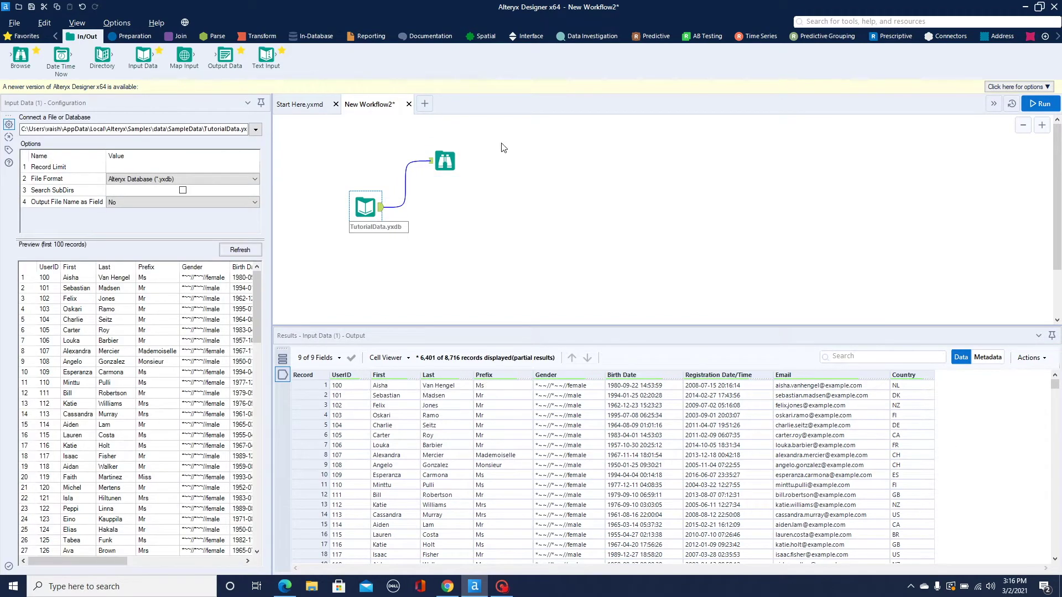
click(446, 161)
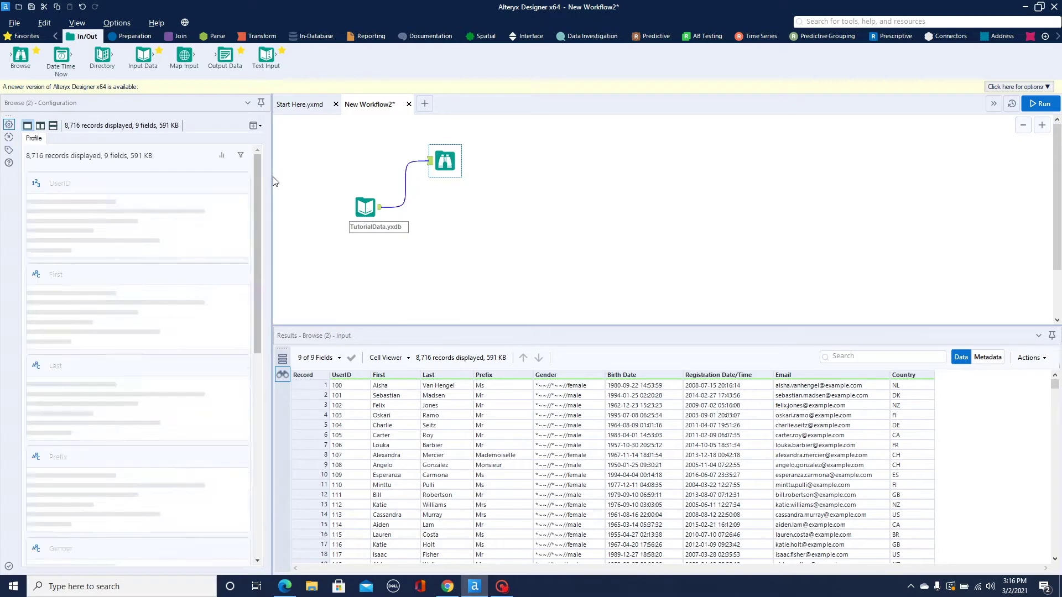
drag(271, 181, 416, 219)
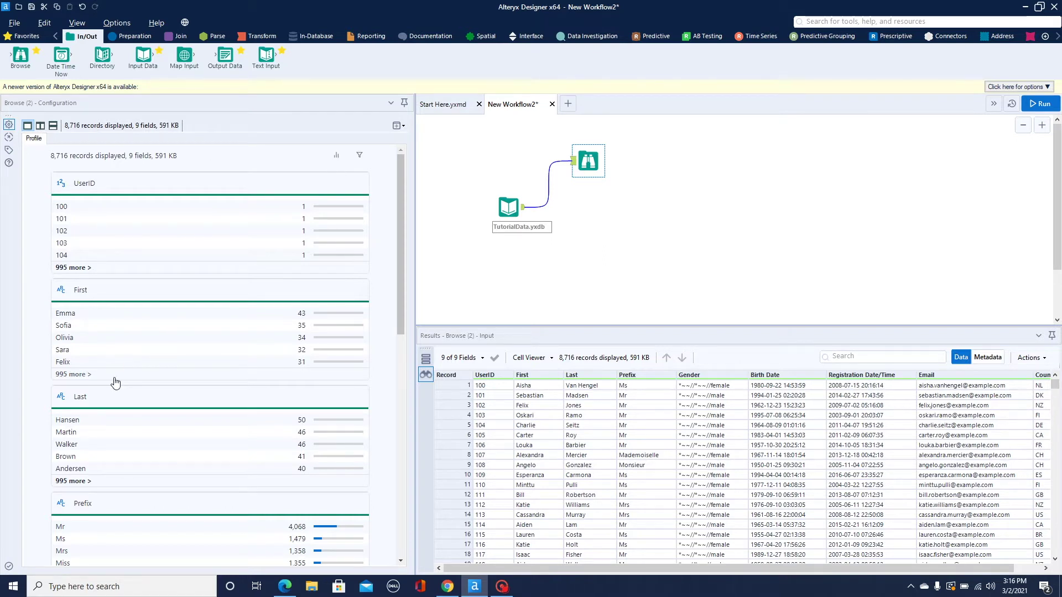
Step: Switch the Browse tool's data profile to bar charts and review the charts down to the Country field
click(335, 156)
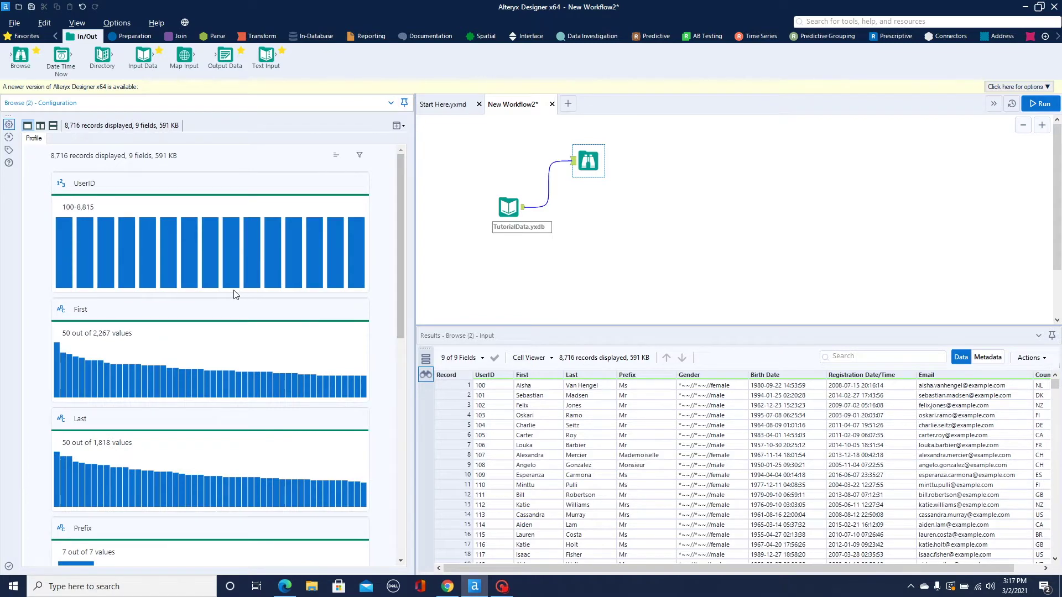
scroll(234, 294, down, 8)
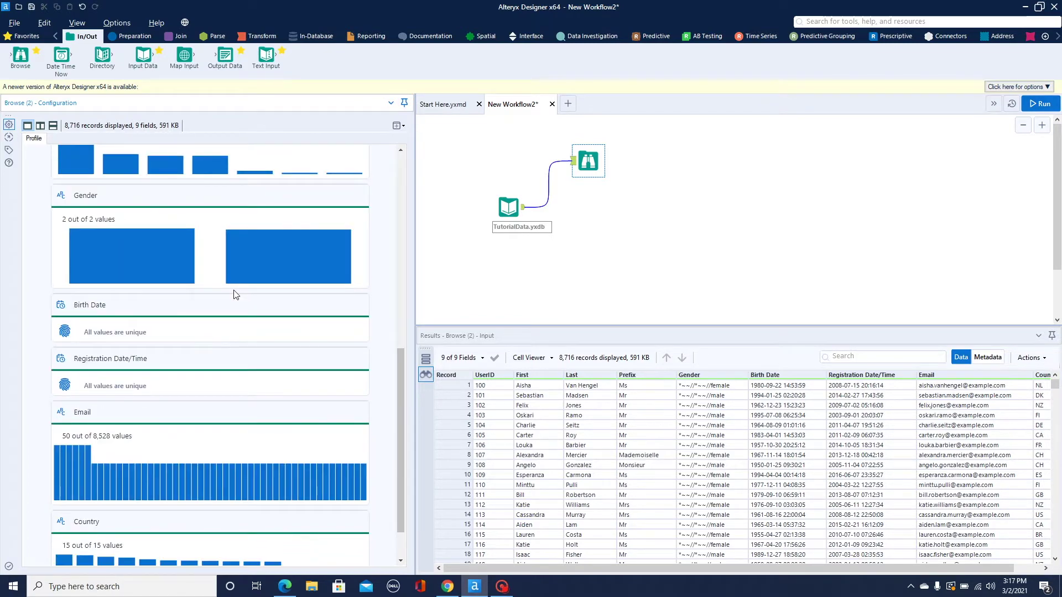
scroll(234, 295, down, 2)
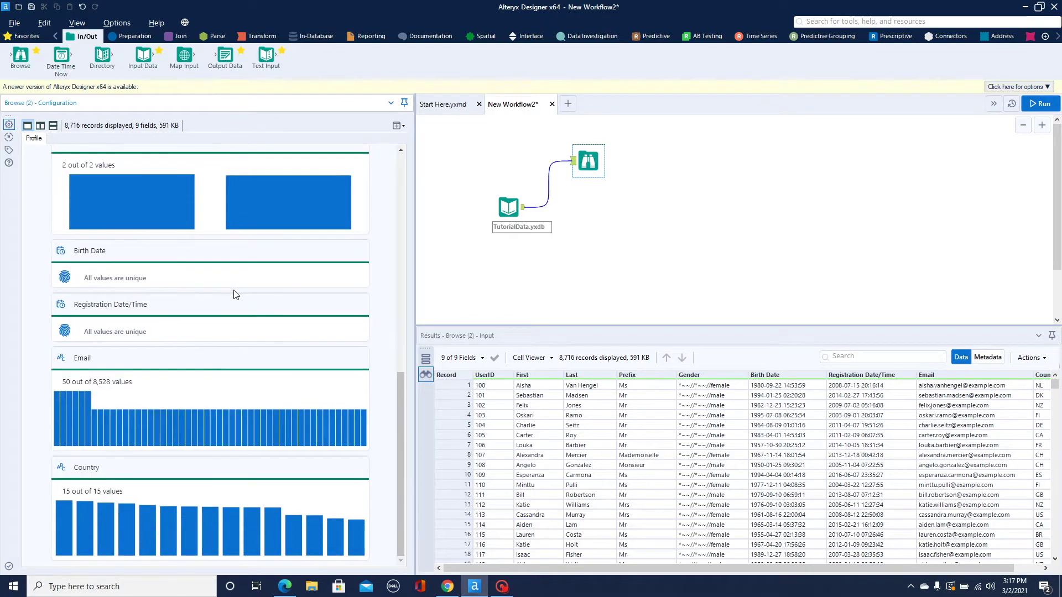
Step: Examine the UserID column's profile, including its summary, value statistics and top values
click(498, 378)
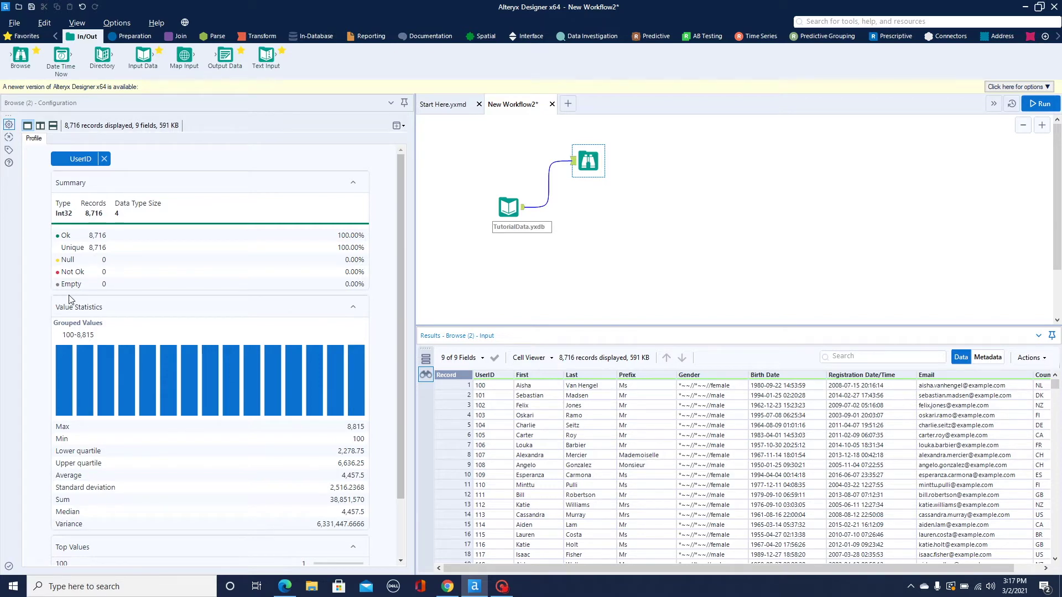
scroll(166, 322, down, 2)
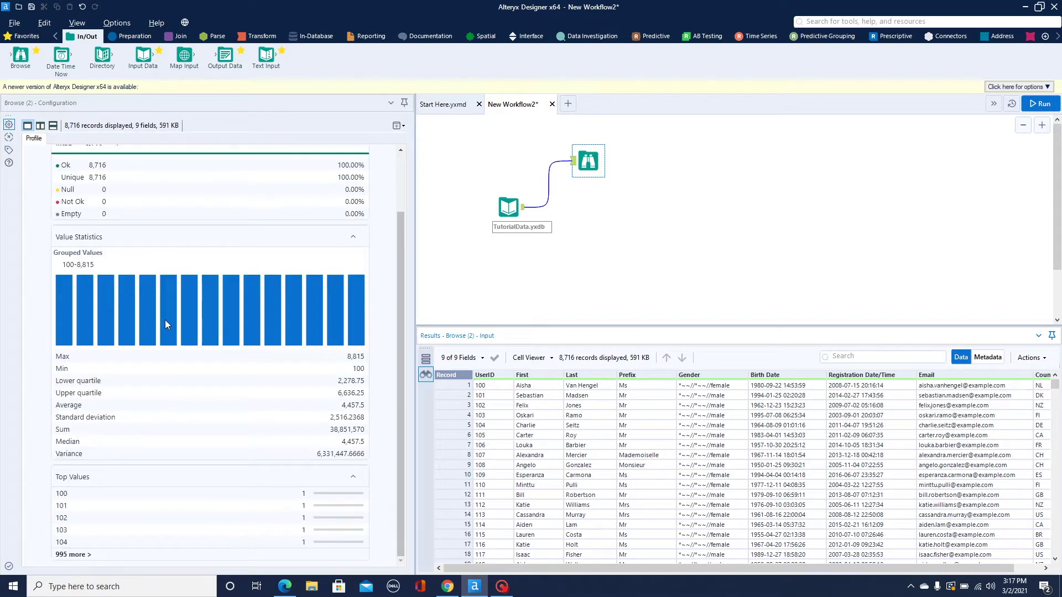
scroll(165, 320, up, 2)
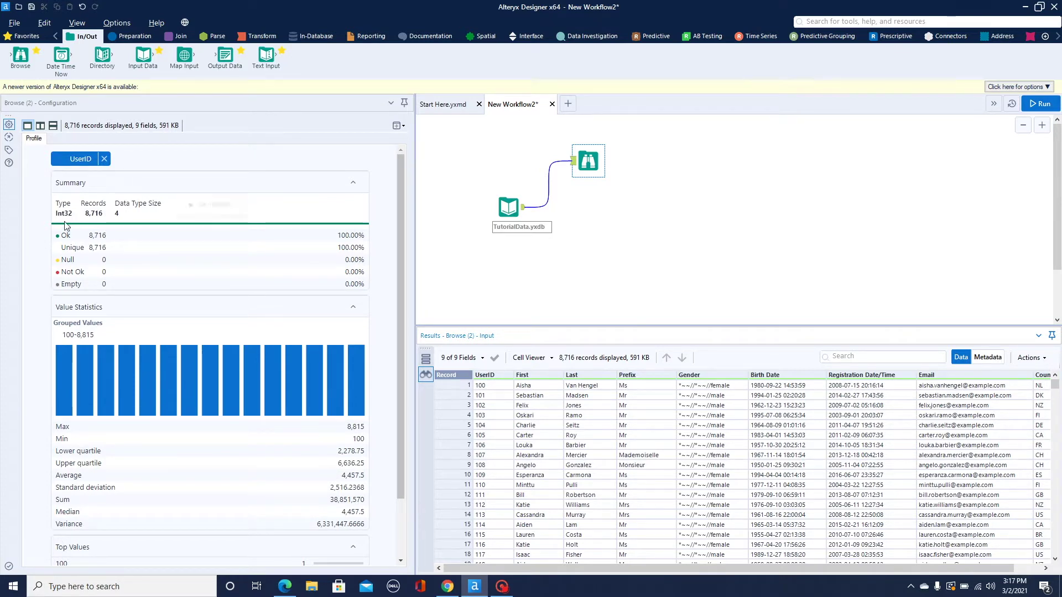
Step: Examine the individual profiles of the First, Last, Prefix, Gender, Birth Date, Registration Date/Time, Email and Country columns
click(523, 378)
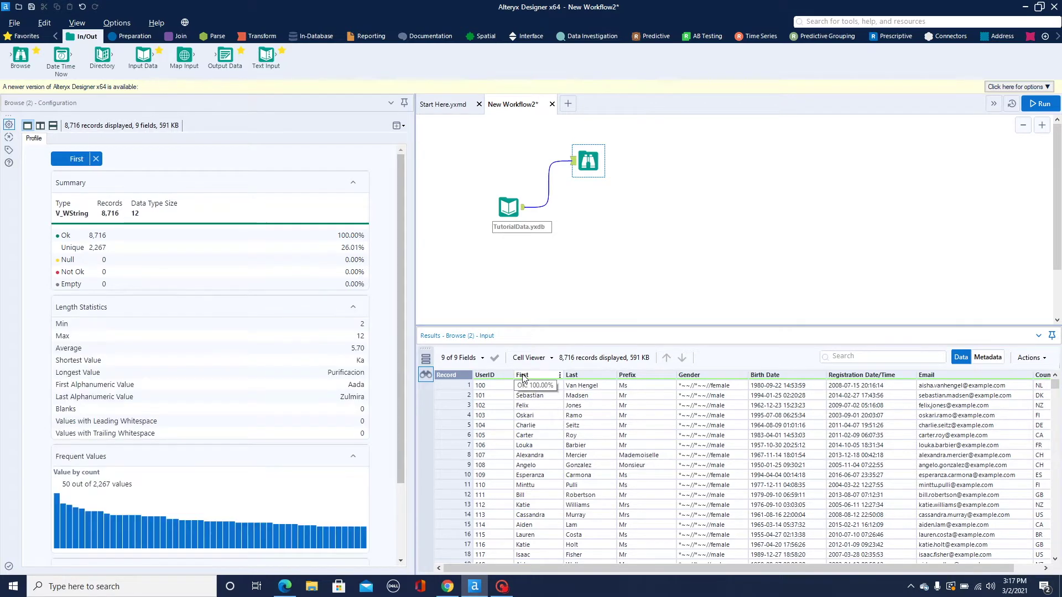
click(582, 376)
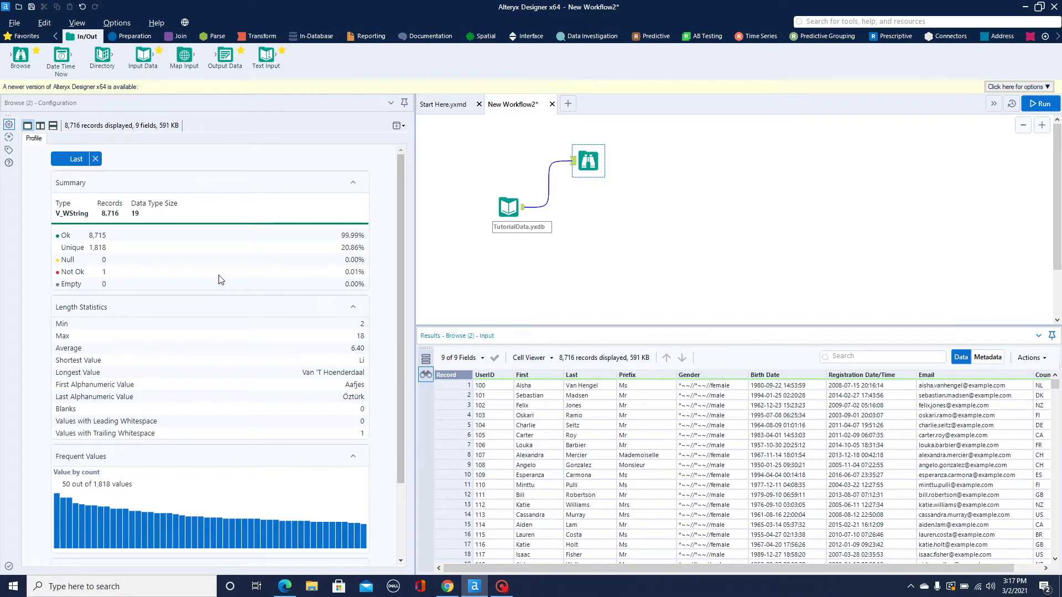
click(636, 376)
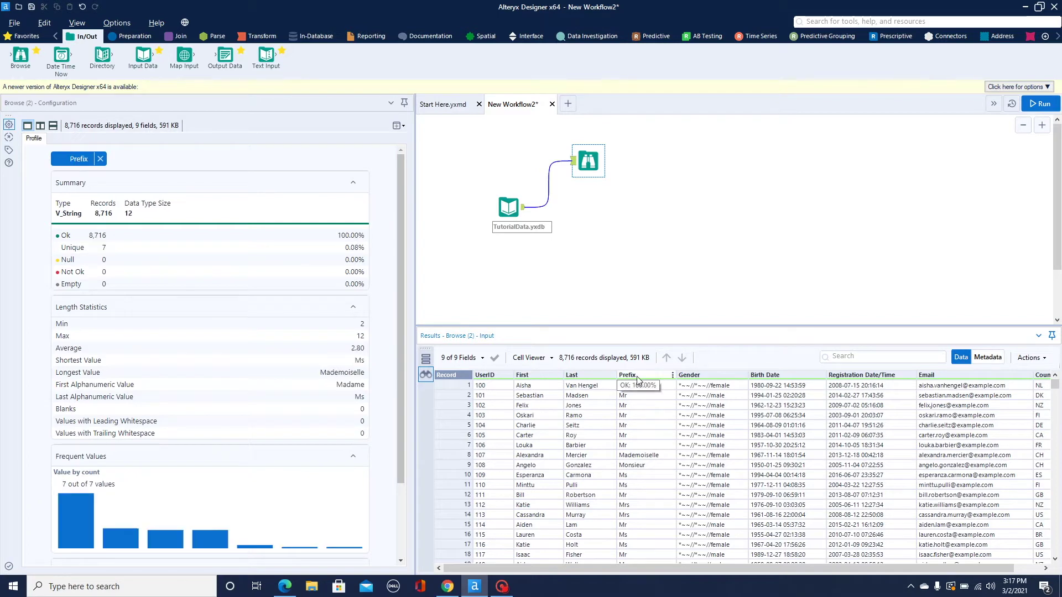
click(709, 376)
click(798, 376)
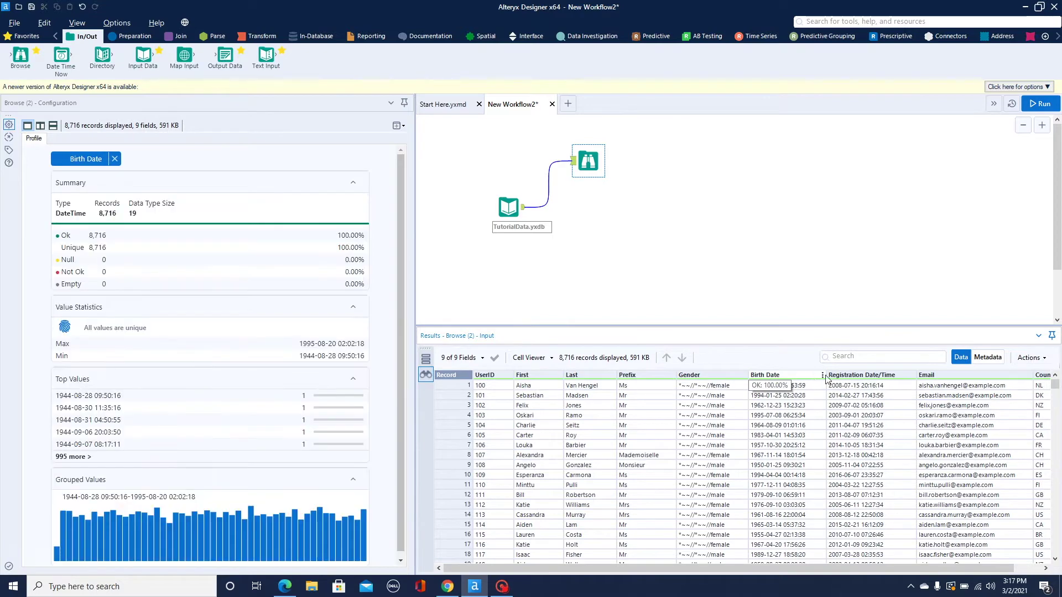
click(699, 378)
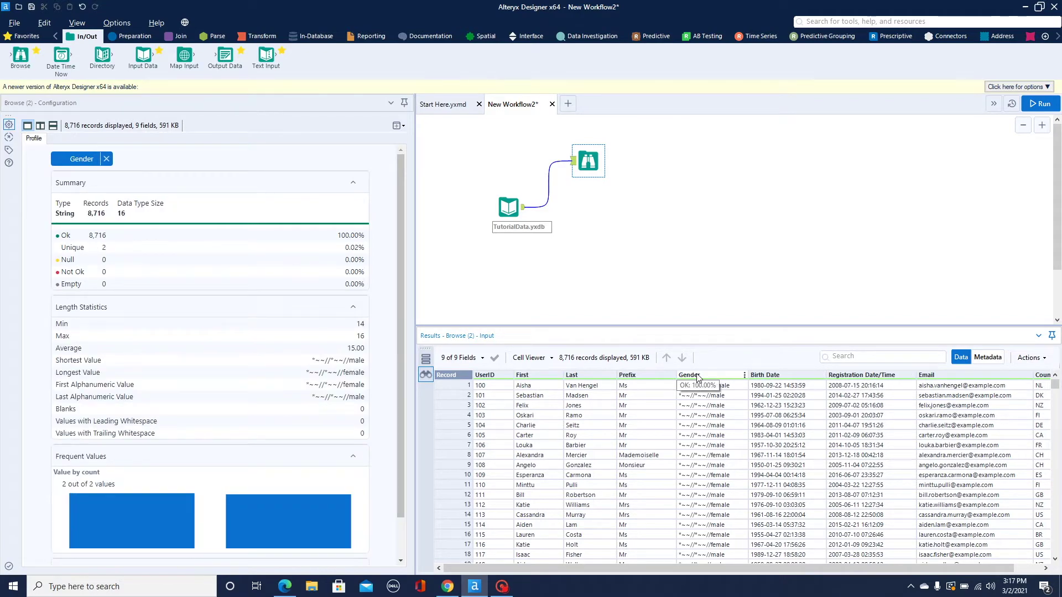
click(761, 377)
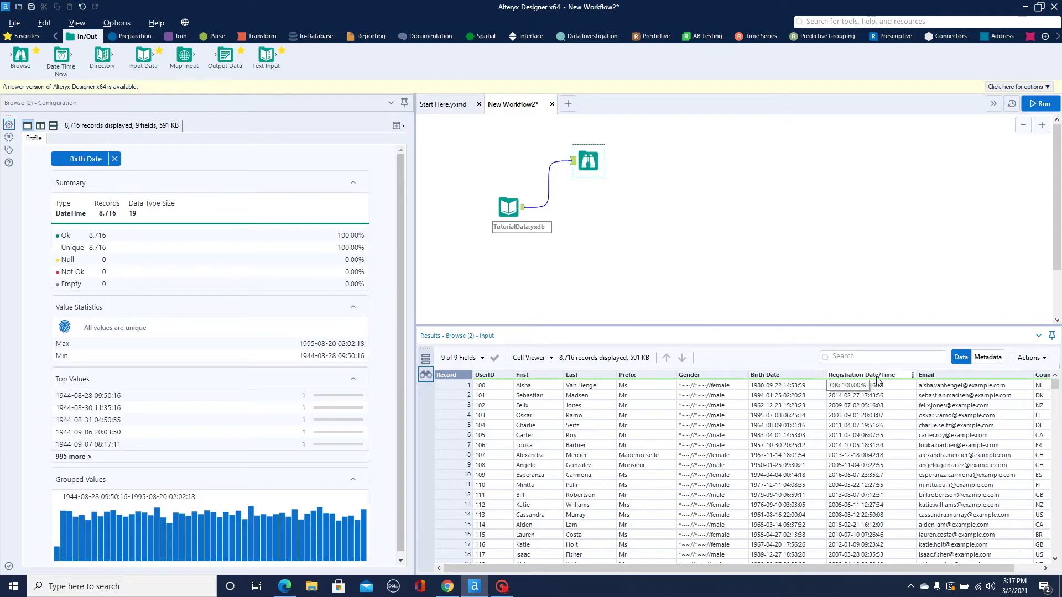
click(877, 380)
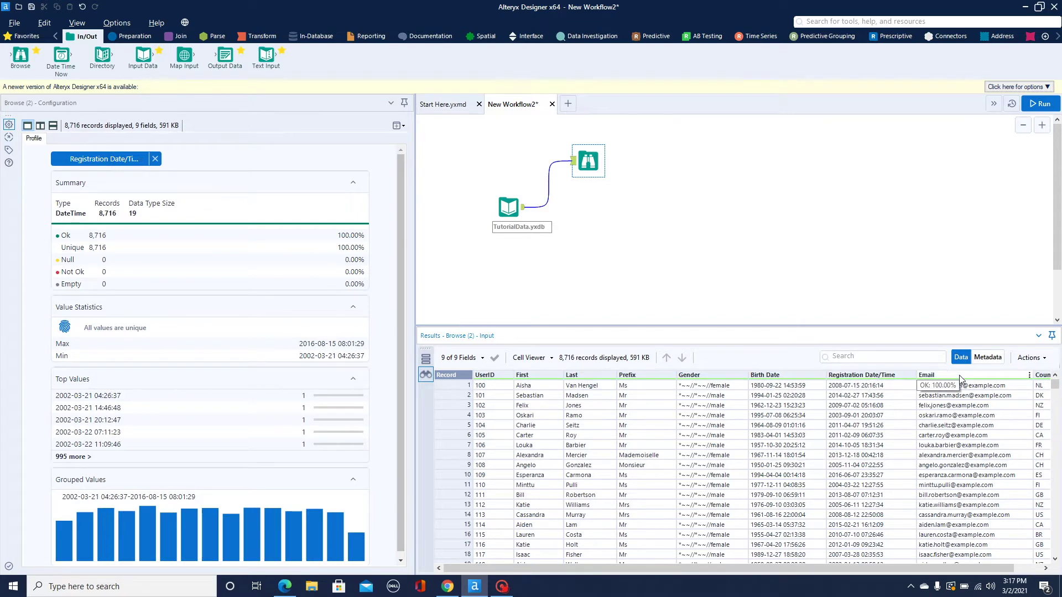
click(940, 375)
click(1053, 376)
drag(775, 569, 941, 568)
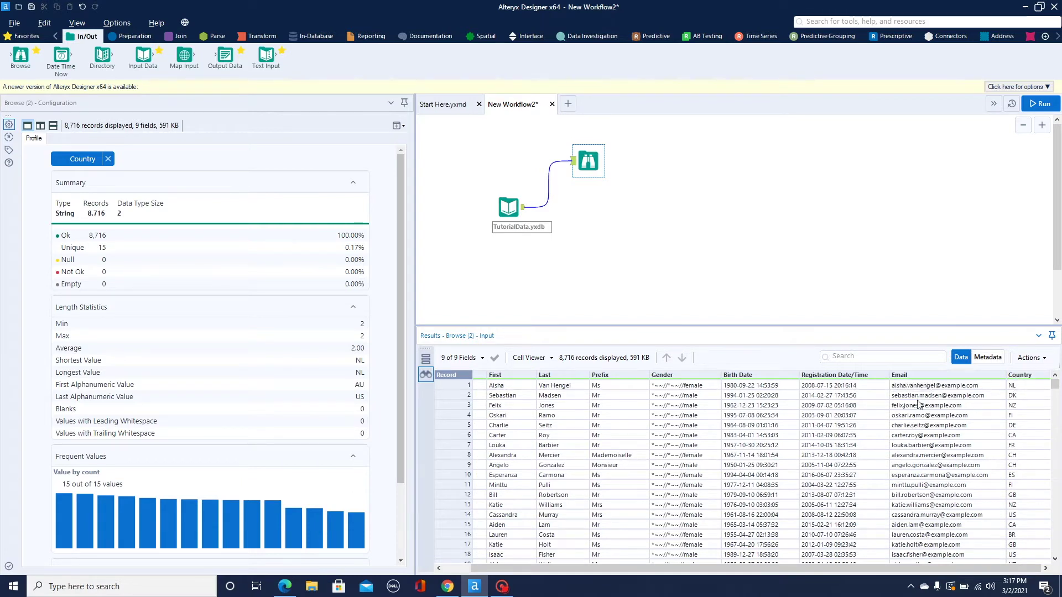
drag(559, 568, 482, 568)
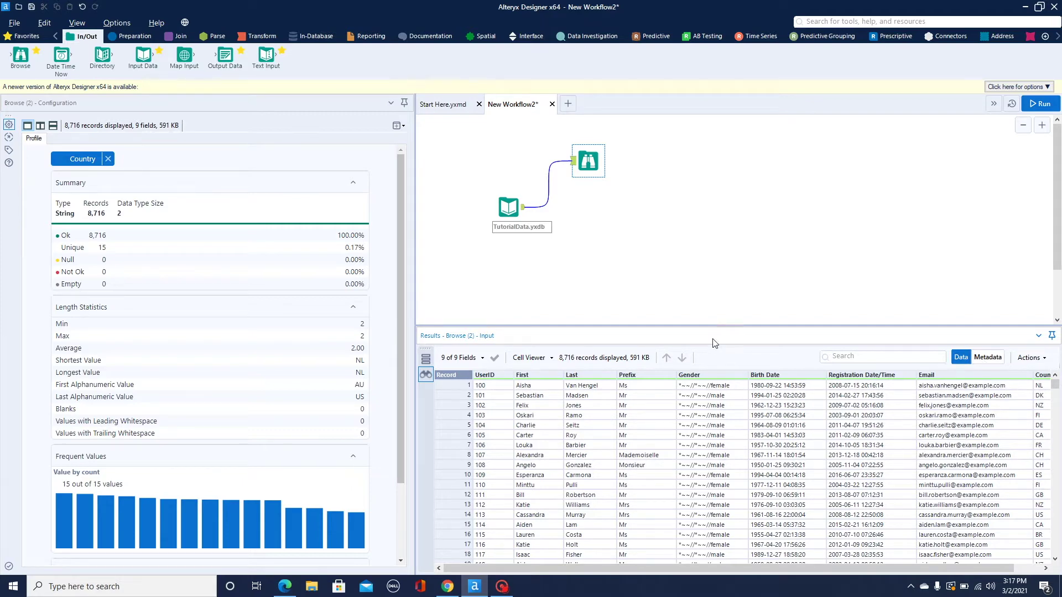
Step: Review the metadata of the Browse results, readjust the pane sizes, and return the results to the data view
drag(704, 326, 702, 241)
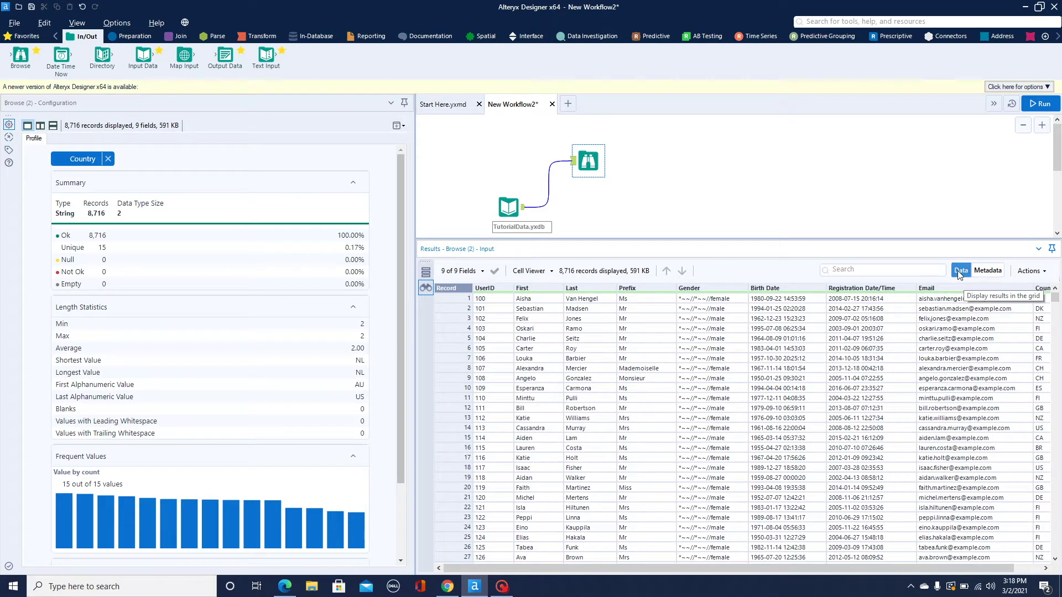
click(999, 272)
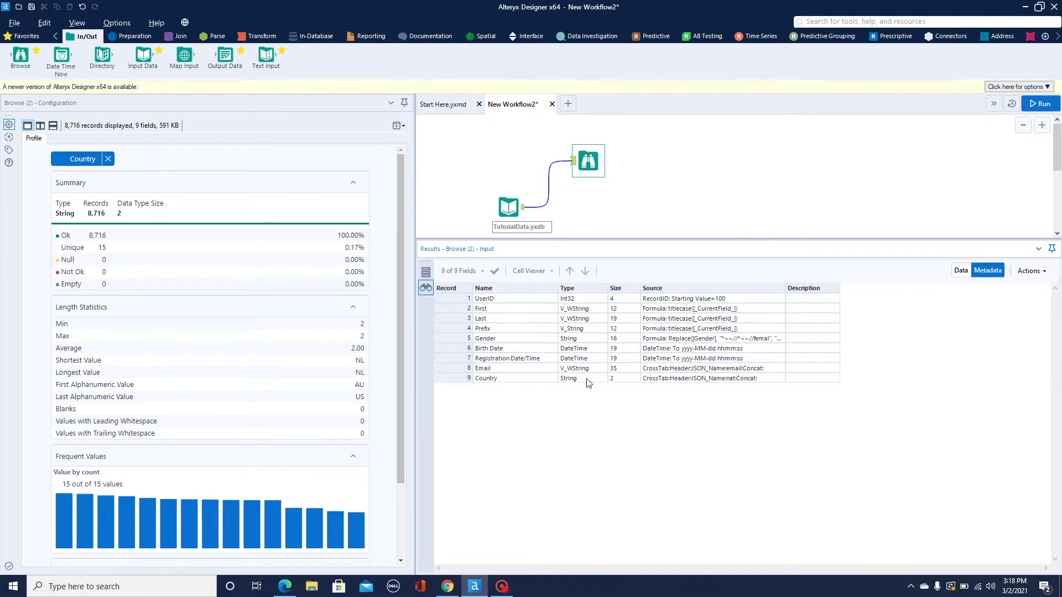
drag(713, 239, 729, 371)
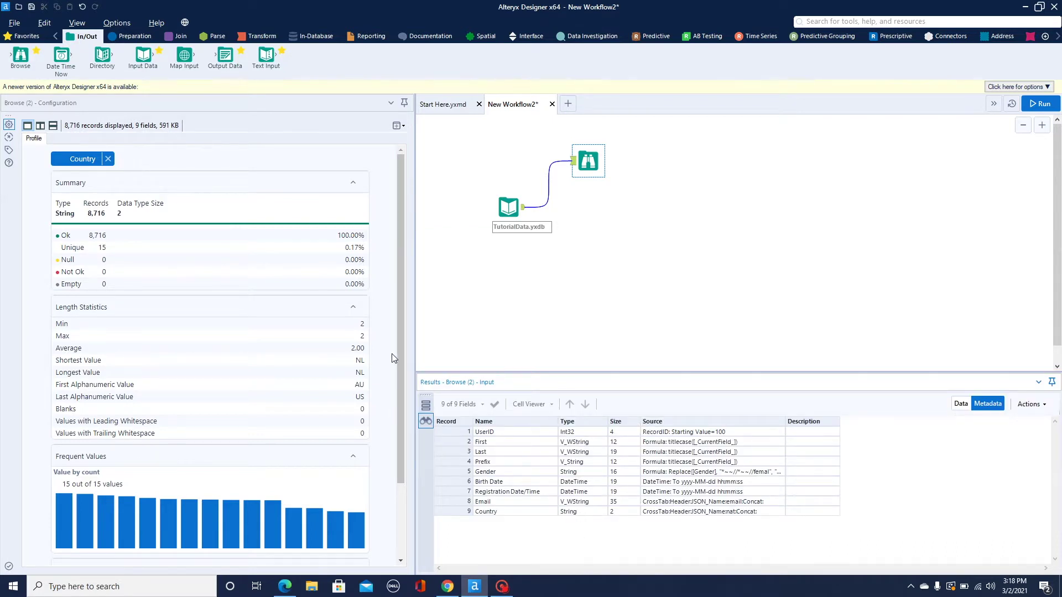
drag(412, 323, 251, 338)
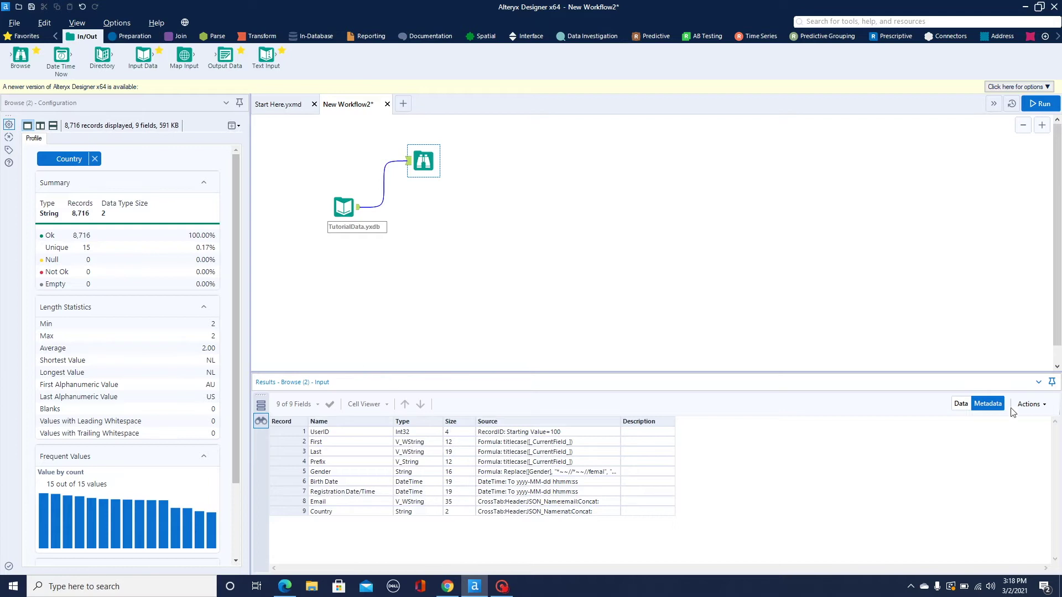
click(961, 404)
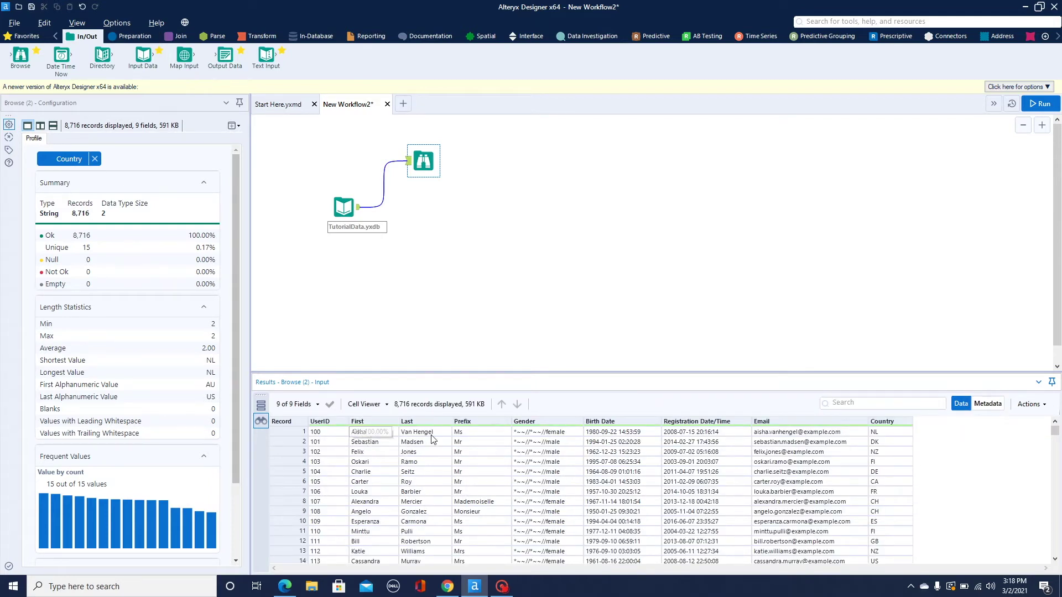
Step: Add a Formula tool connected to the TutorialData input and create a new output column called Name
click(141, 39)
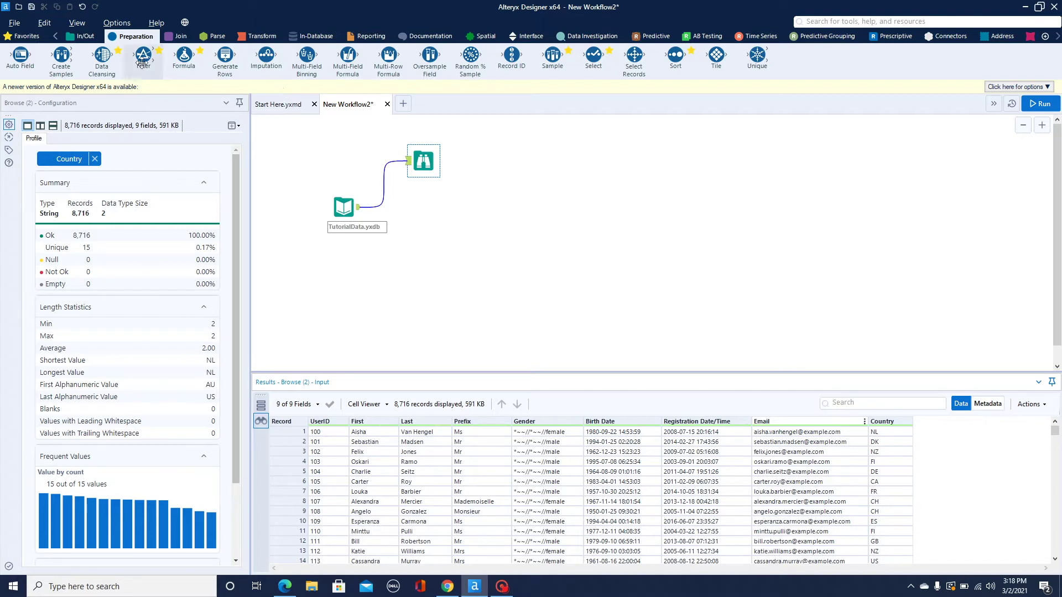
drag(181, 58, 435, 228)
drag(359, 208, 428, 207)
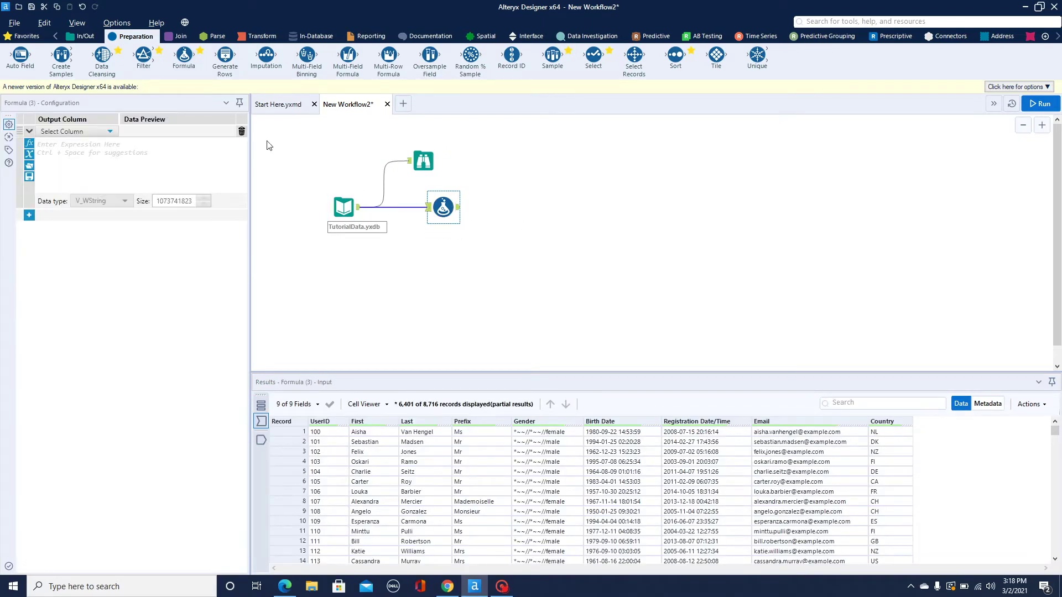
click(105, 131)
click(61, 139)
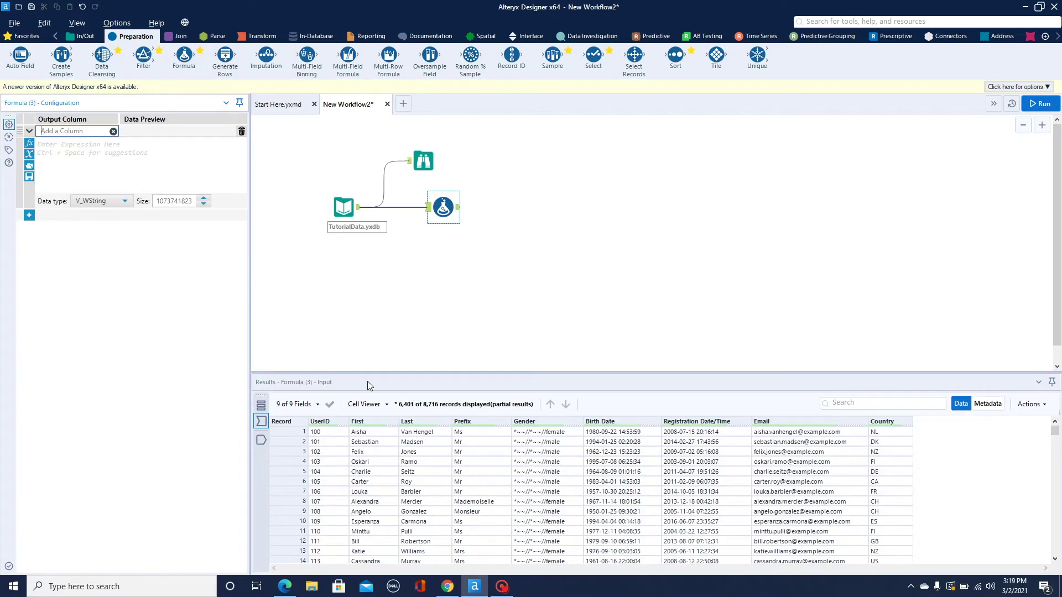
text(Name)
Step: Enter the expression [Prefix] + [First] + [Last] for the Name column
click(132, 166)
text([)
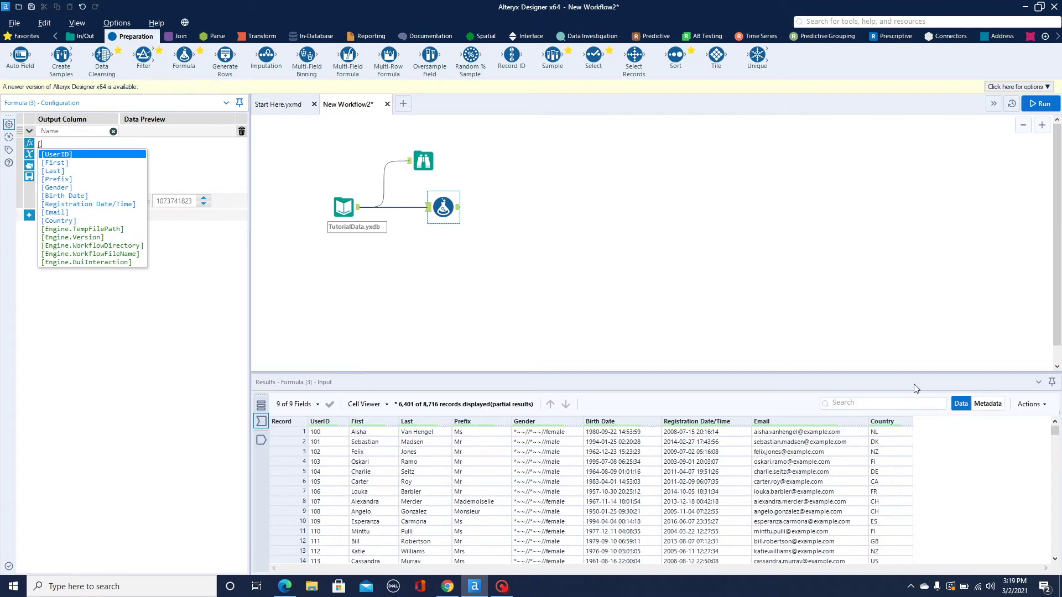
text(pre)
key(Return)
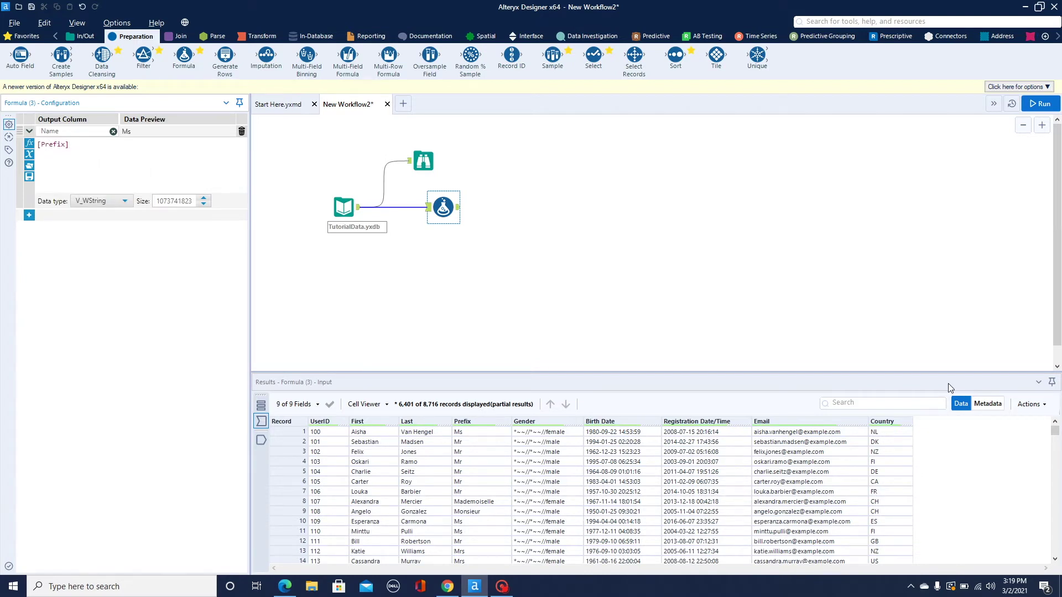
text(+ [fi)
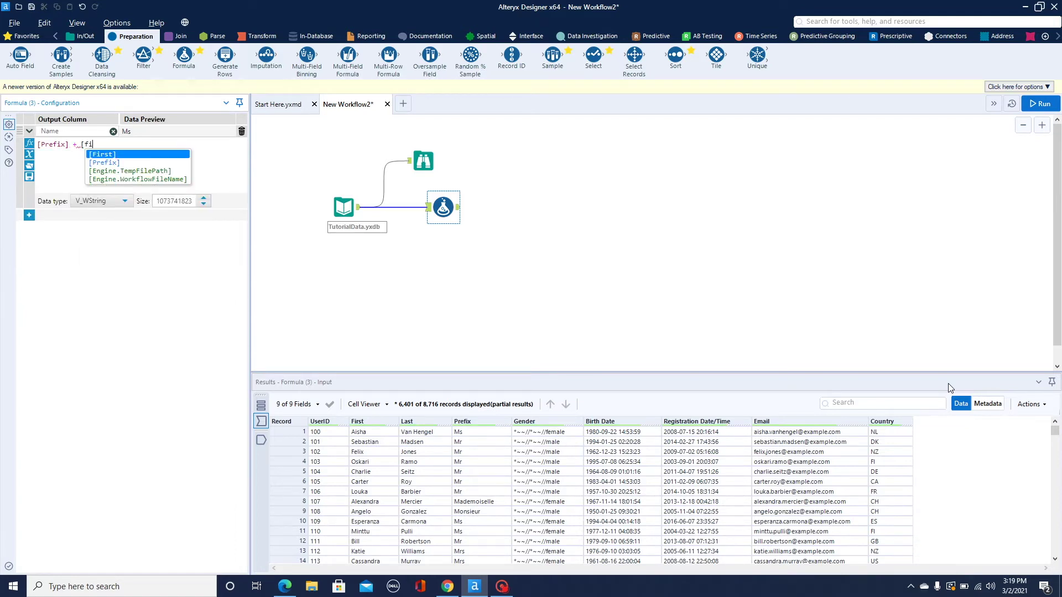
key(Return)
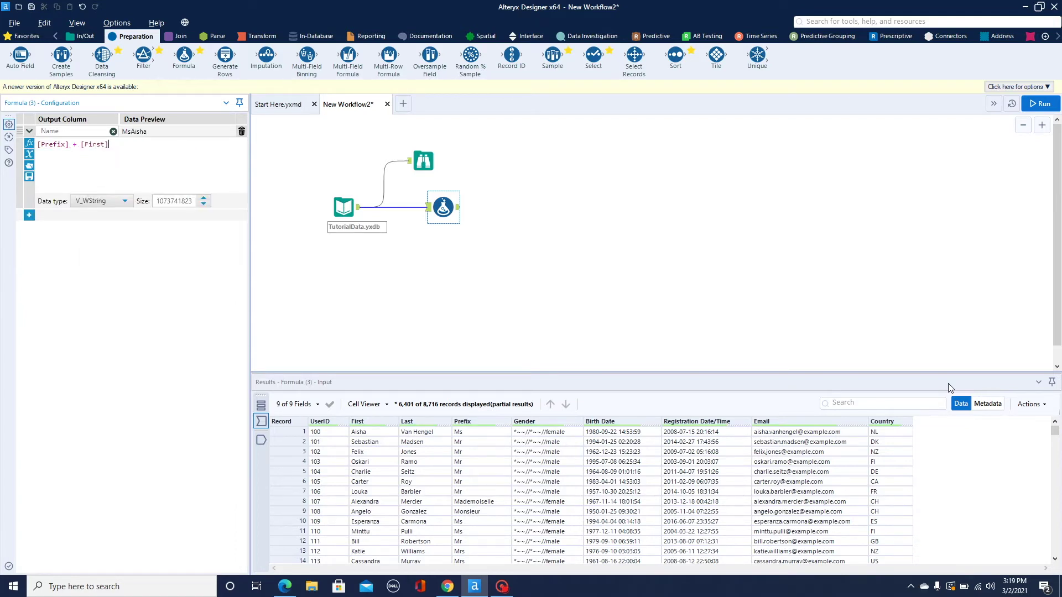
text(+ [la)
key(Return)
Step: Widen the configuration pane and add a " " separator between the prefix, first and last fields in the Name expression
drag(250, 168, 427, 188)
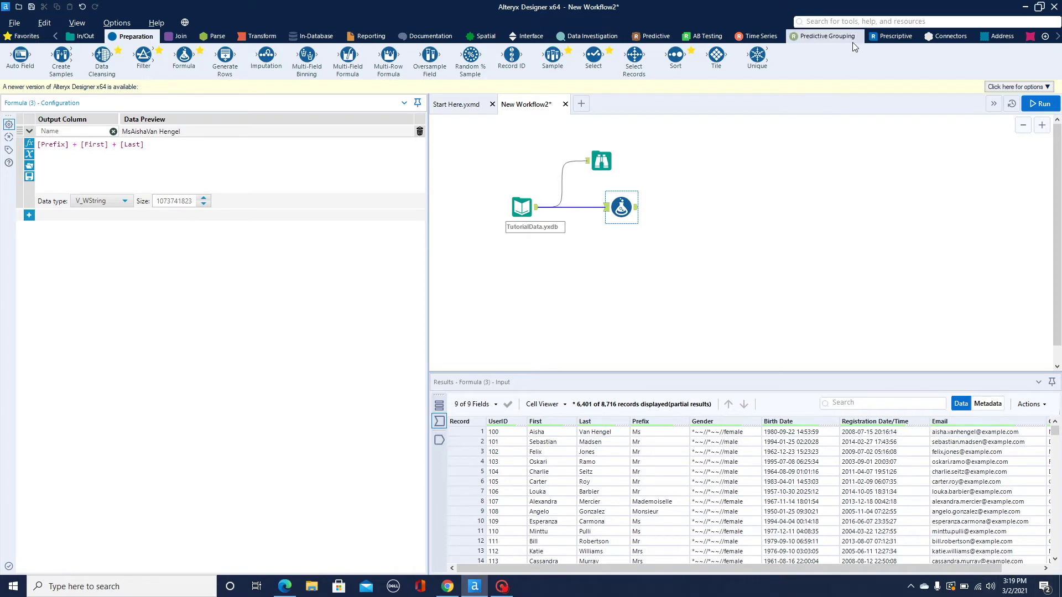
text(" ")
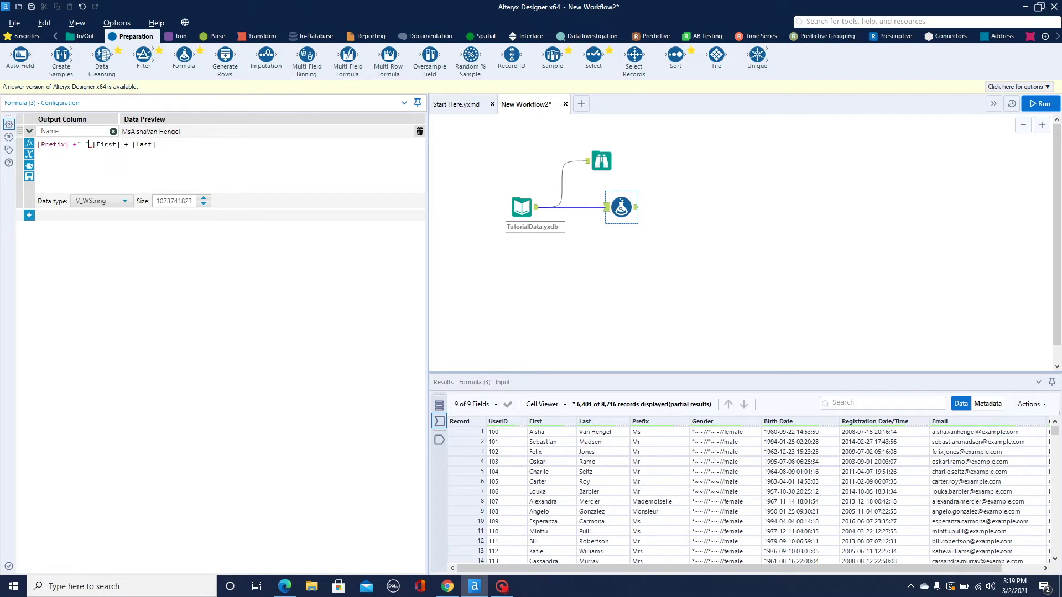
text(+ " " +)
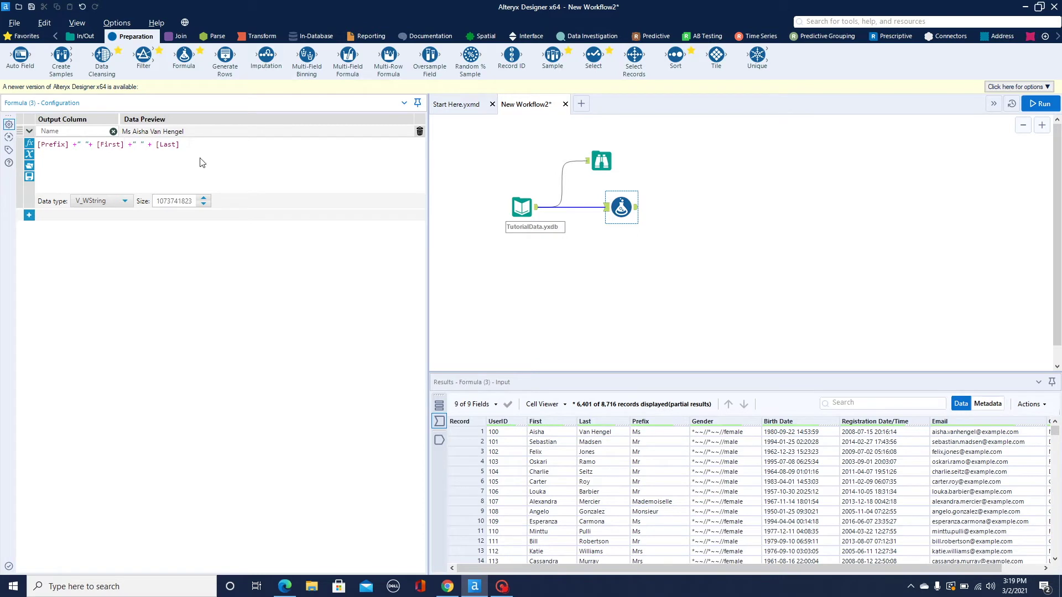
click(628, 282)
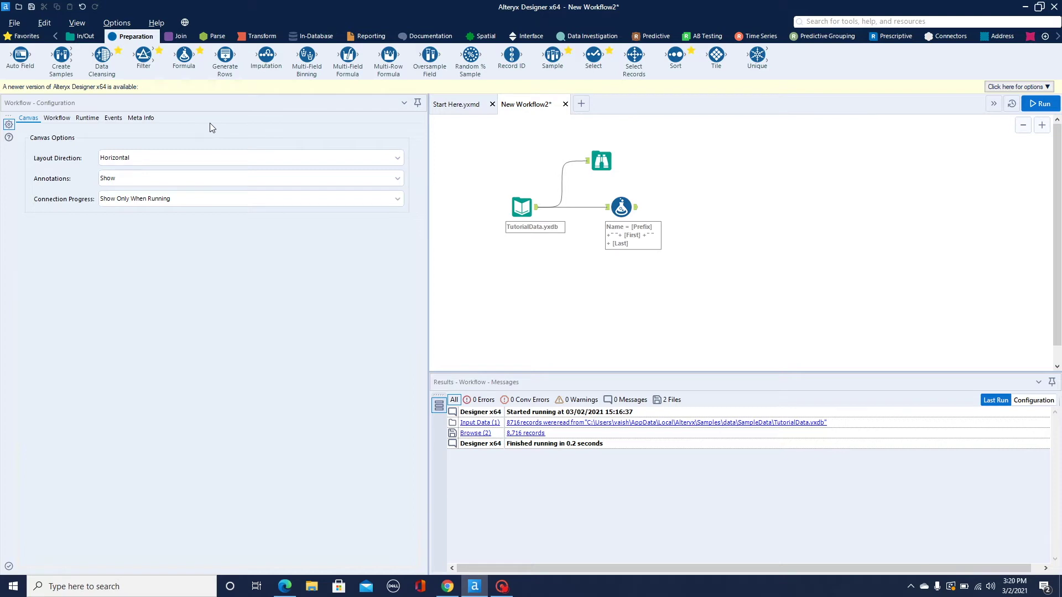
Step: Run the workflow and check the new Name column in the Formula tool's output
click(637, 209)
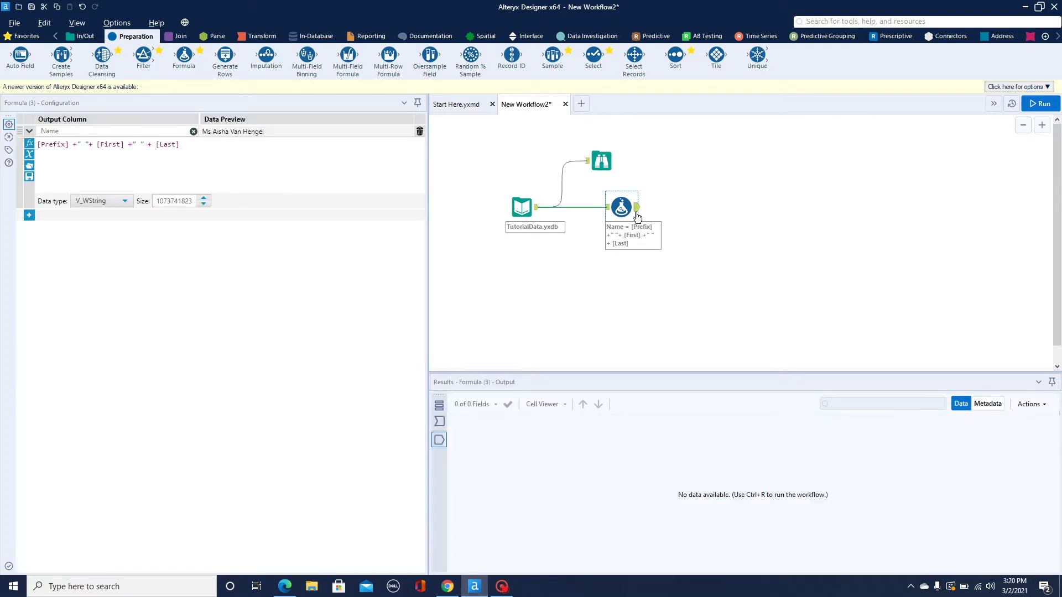
click(1041, 104)
click(640, 334)
drag(659, 372, 659, 316)
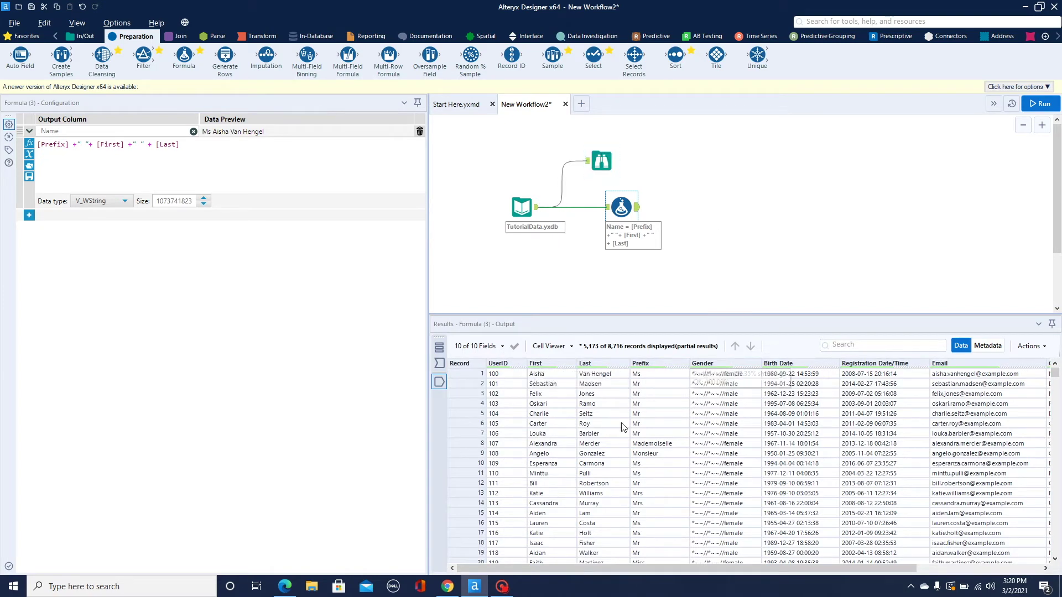
drag(596, 568, 766, 553)
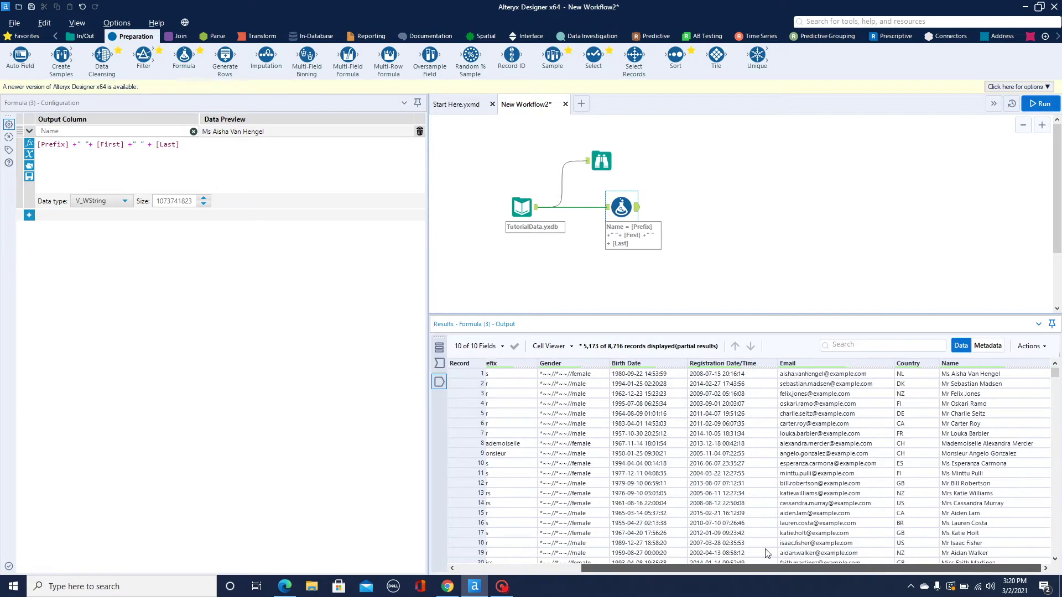
drag(915, 555, 575, 503)
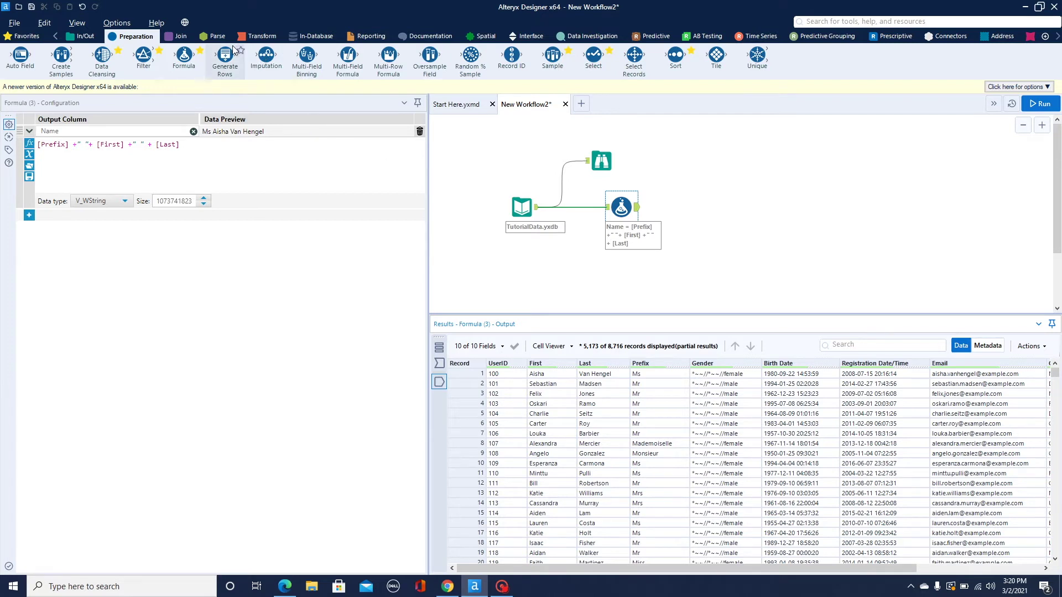
Step: Add a Text To Columns tool after the Formula tool, splitting Gender on the / delimiter into 5 columns
click(218, 36)
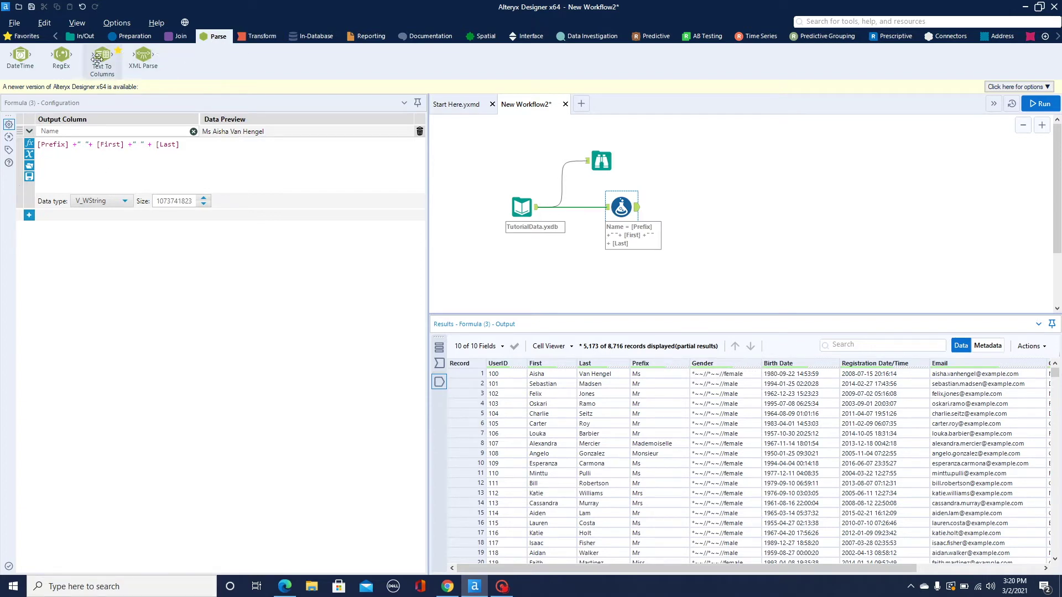
drag(112, 60, 694, 208)
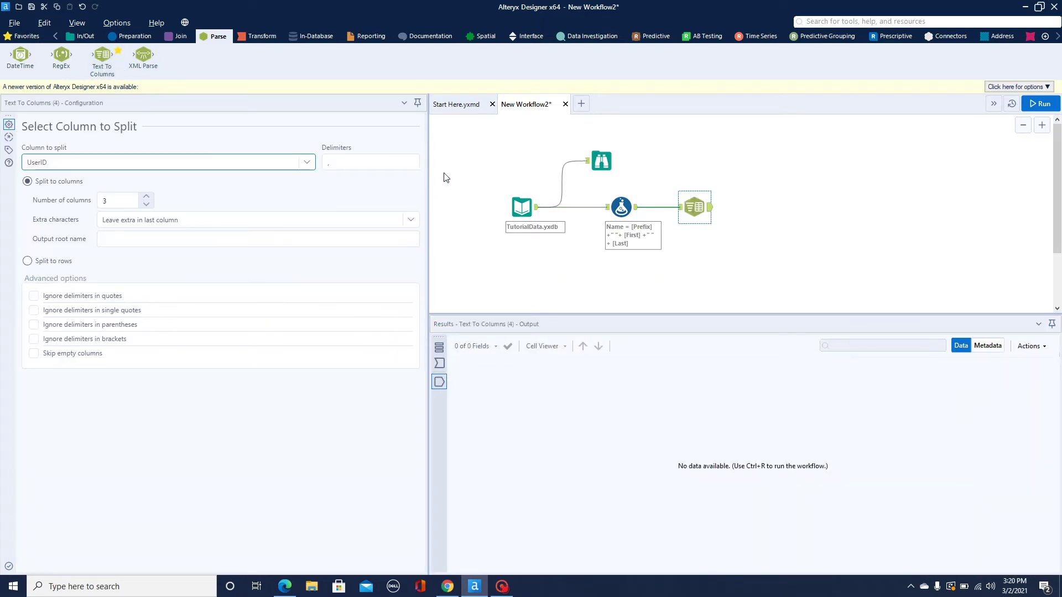
click(302, 167)
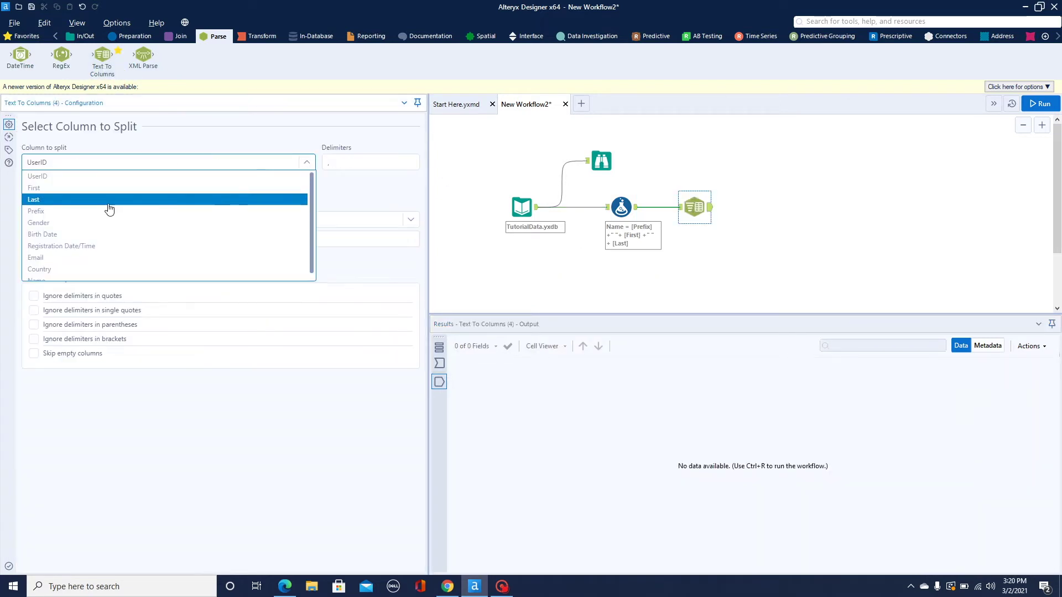
click(83, 223)
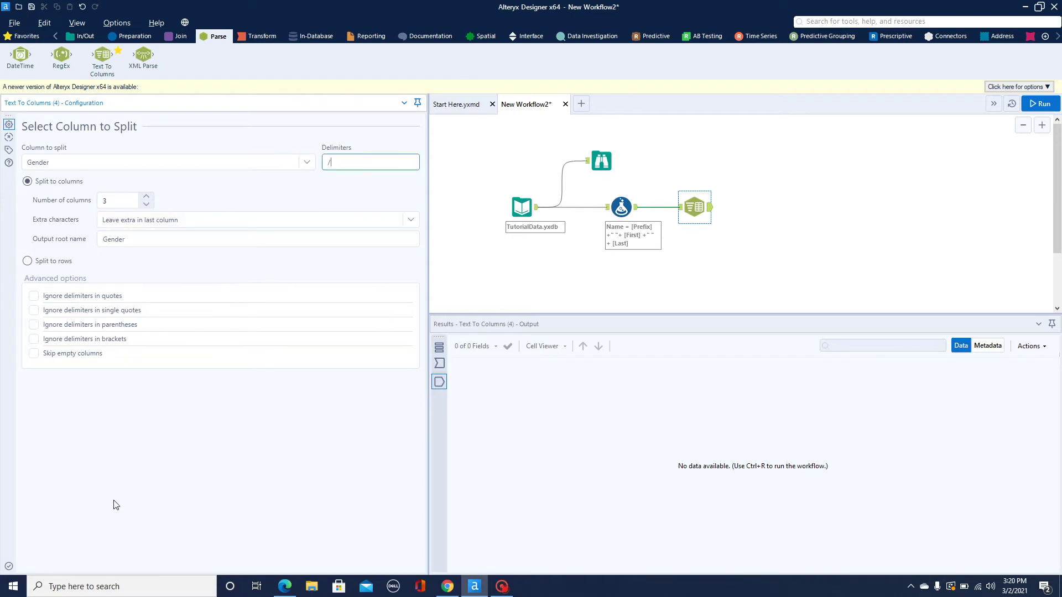
click(146, 196)
click(146, 197)
Step: Check the Gender values in the Formula output, then try splitting them into 4 columns and inspect the run's results
click(632, 211)
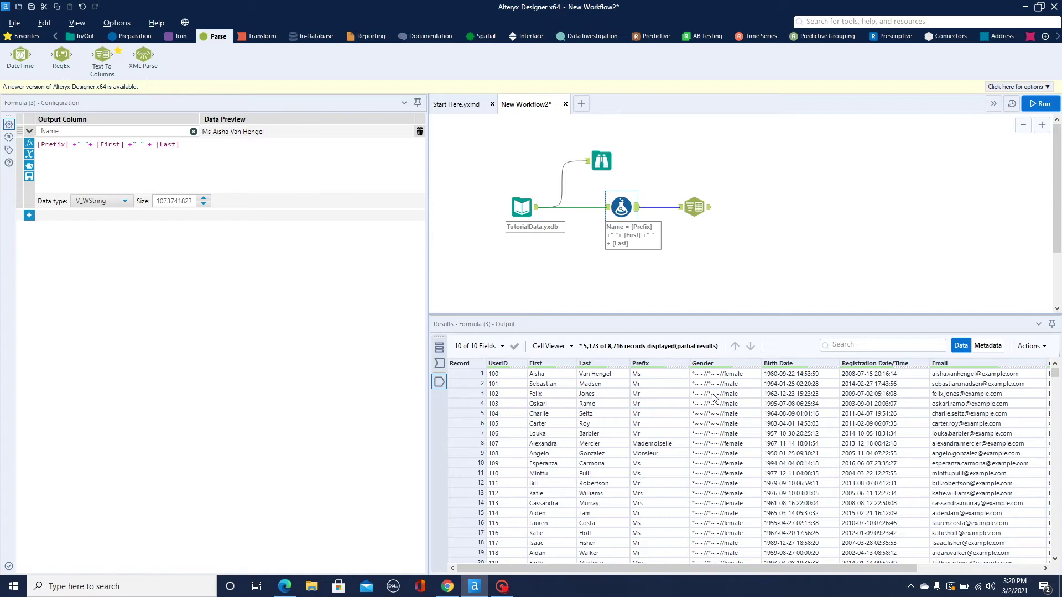
click(694, 207)
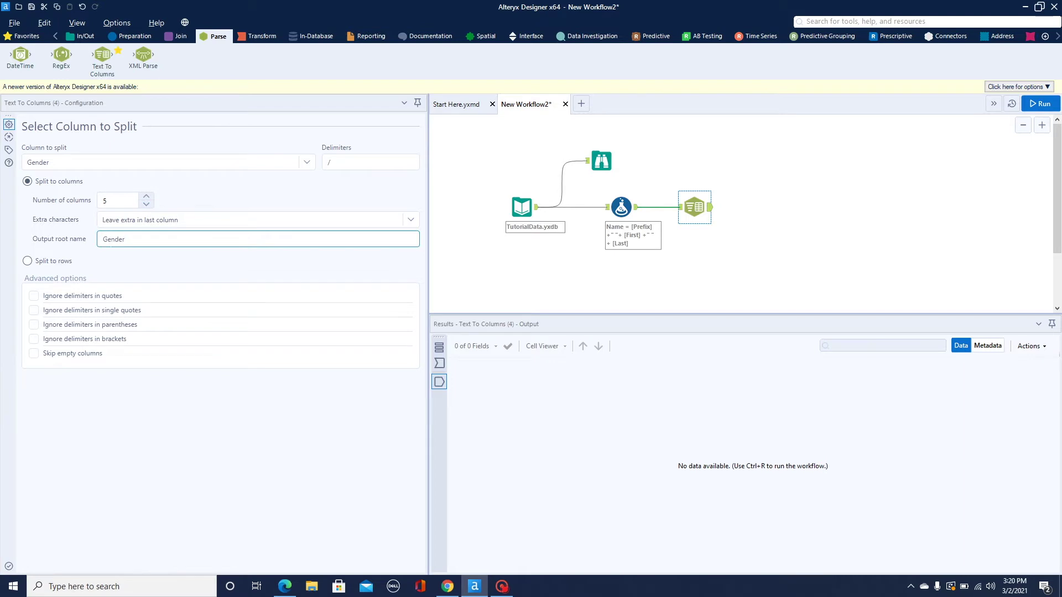
click(146, 204)
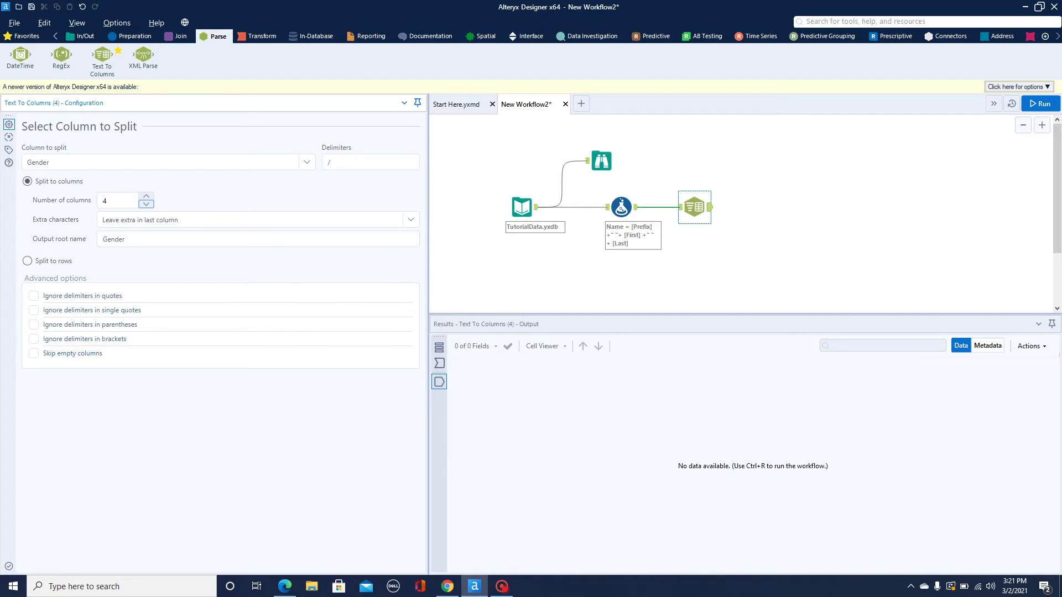
click(1037, 104)
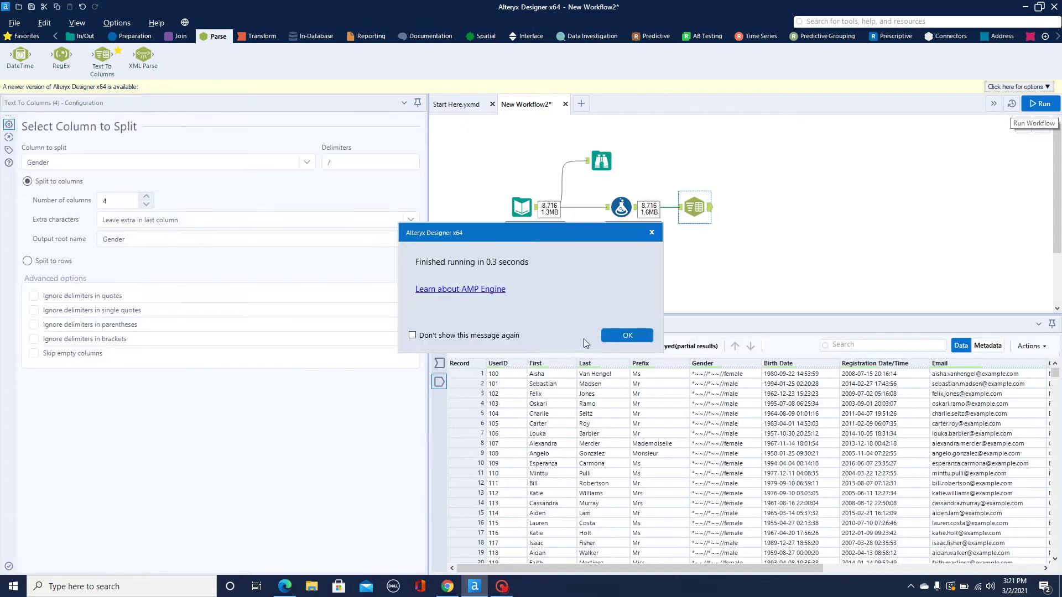
click(625, 336)
drag(762, 568, 980, 568)
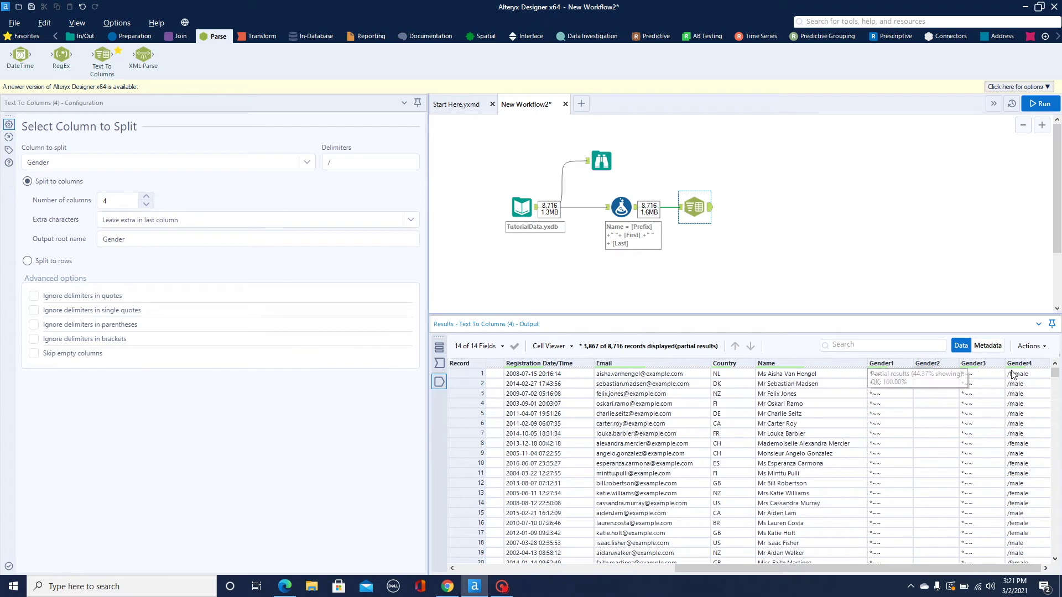
drag(869, 314, 867, 285)
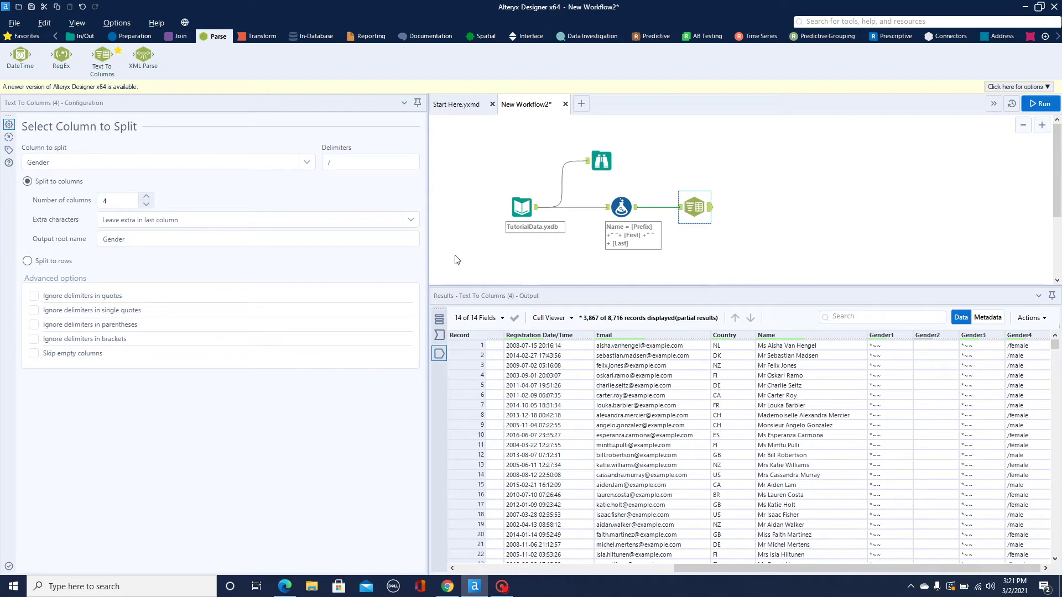
Step: Set the Gender split to 5 columns, rerun the workflow and check the Gender1 to Gender5 columns
click(147, 197)
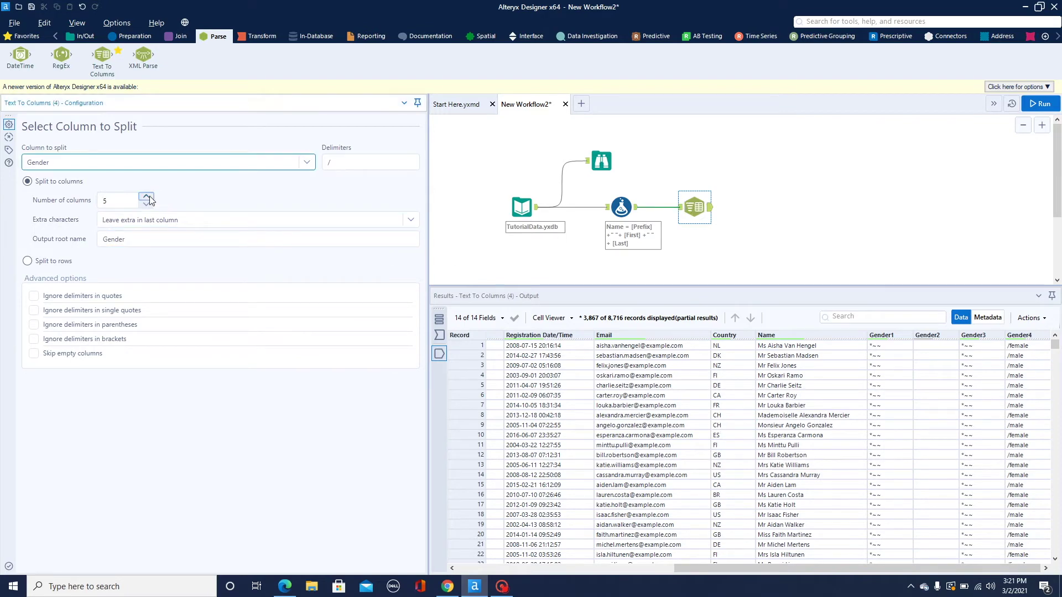
click(1039, 103)
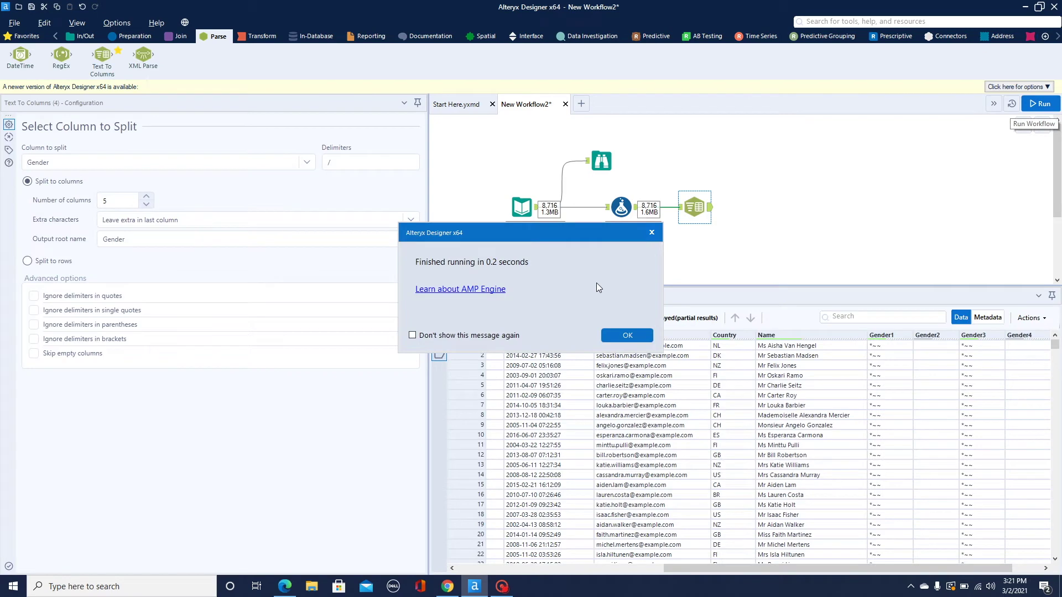
click(627, 338)
click(936, 564)
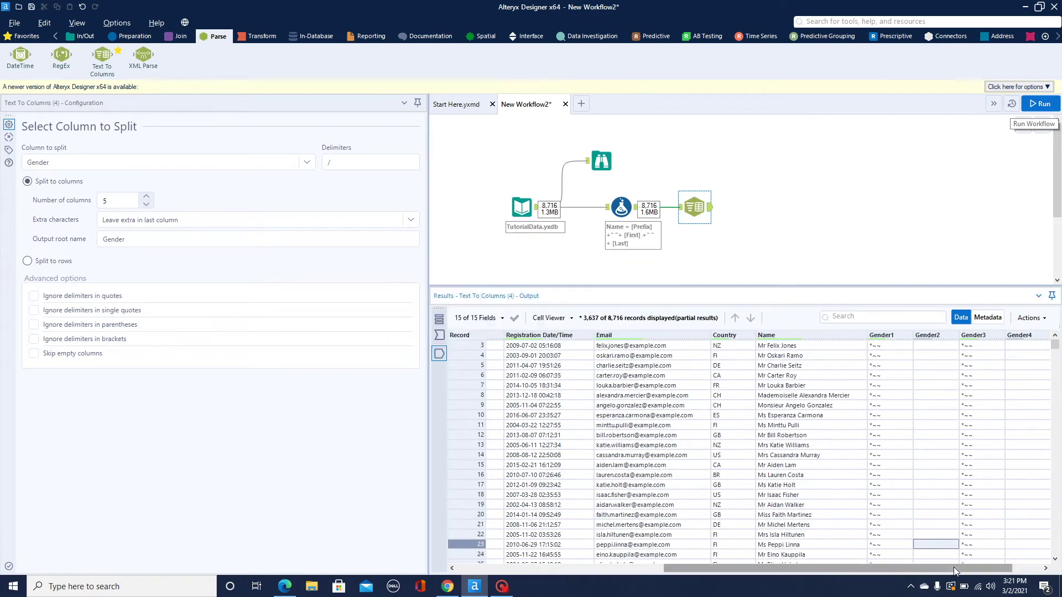
click(1027, 568)
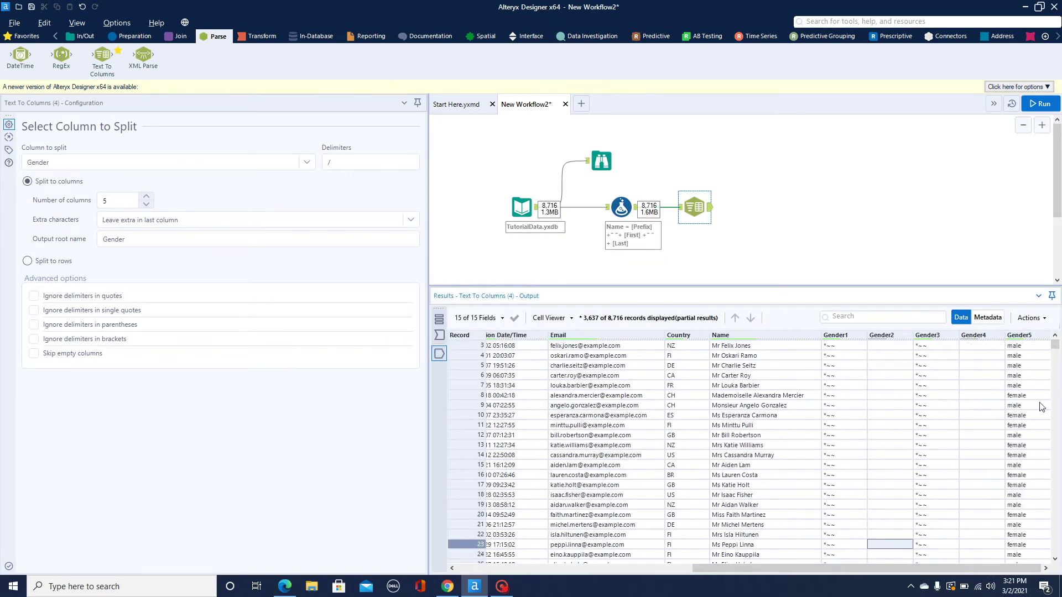
scroll(1035, 508, down, 3)
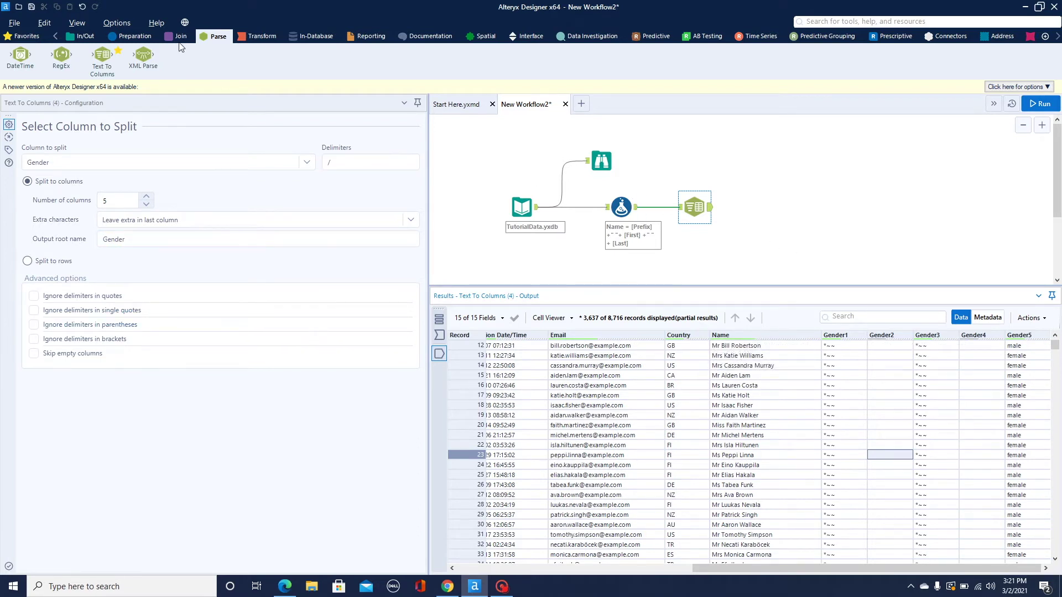
Step: Add a Select tool after the Text To Columns tool and exclude the Gender1, Gender2, Gender3 and Gender4 fields
click(146, 36)
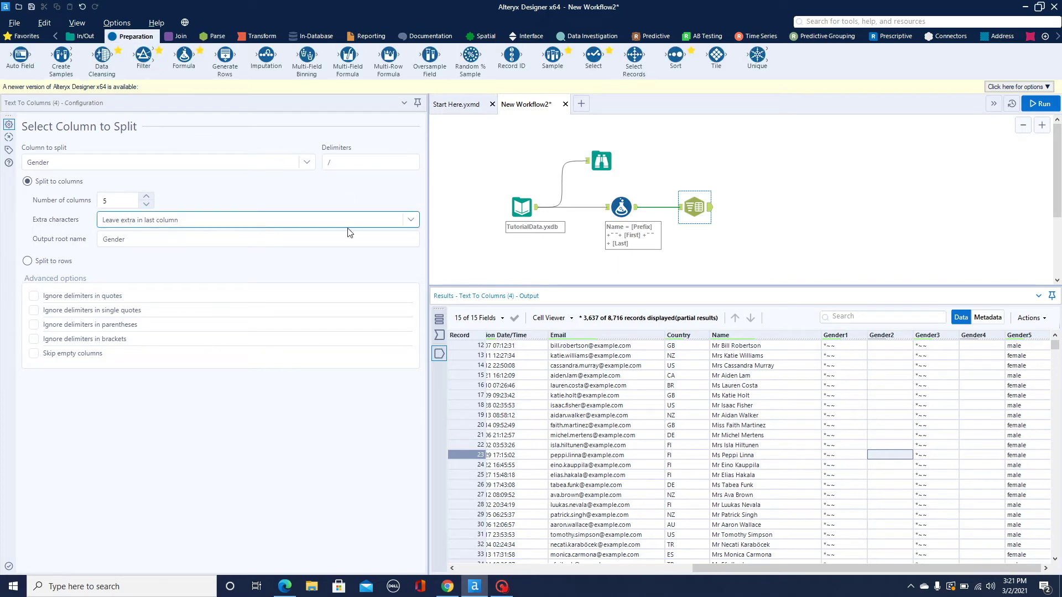
drag(593, 55, 762, 209)
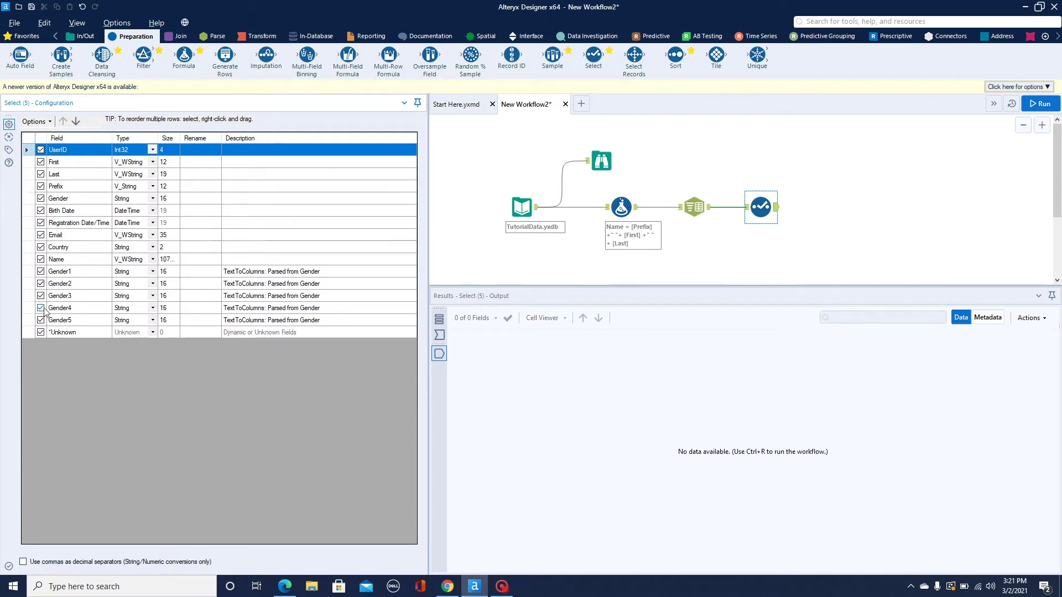
click(41, 271)
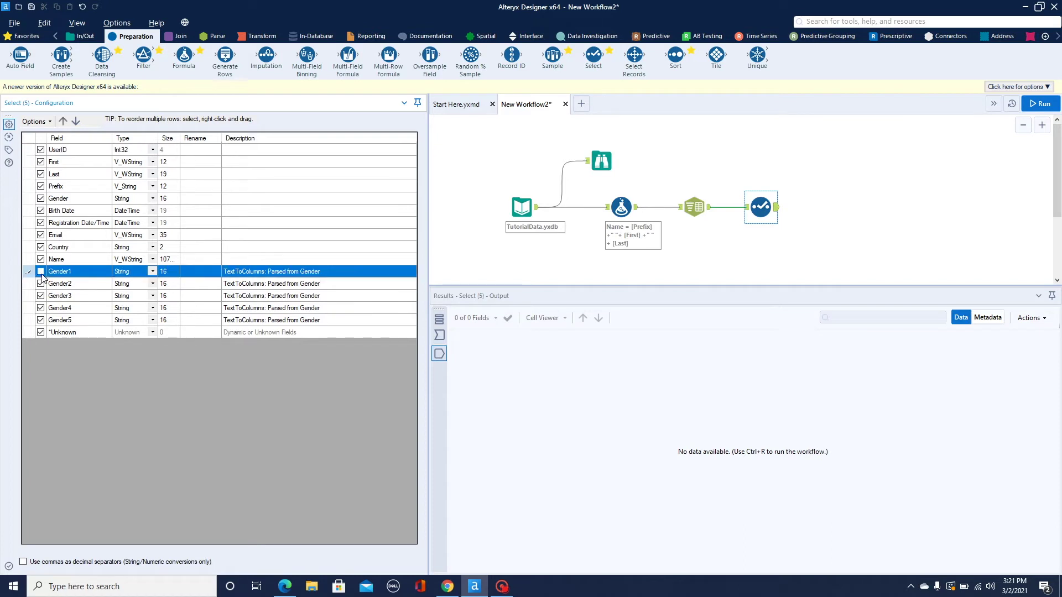
click(40, 283)
click(40, 307)
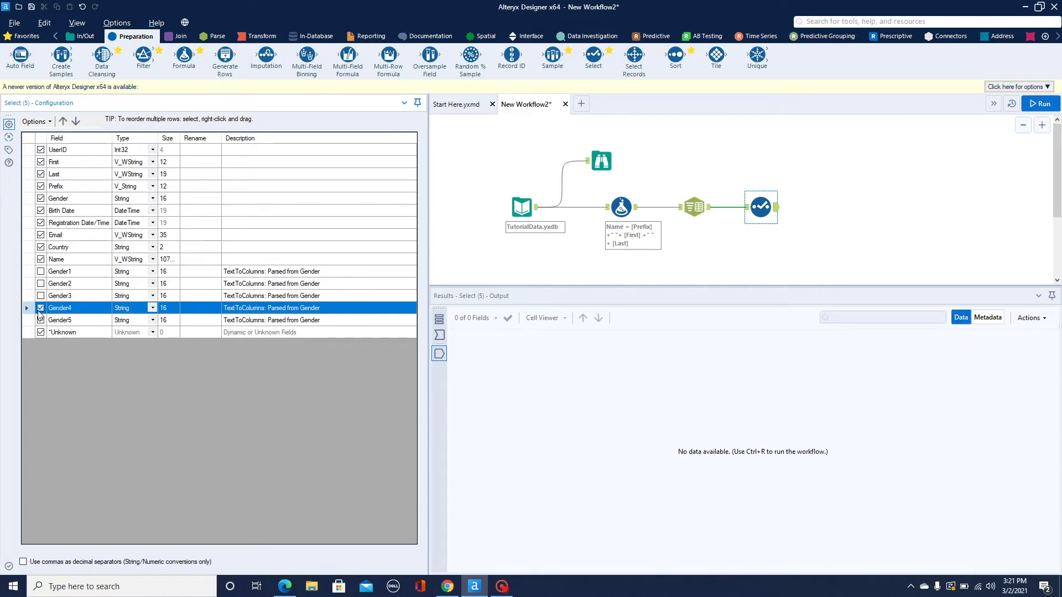
Step: Exclude the original First, Last, Prefix and Gender fields from the Select tool's output
click(40, 162)
click(40, 162)
click(40, 174)
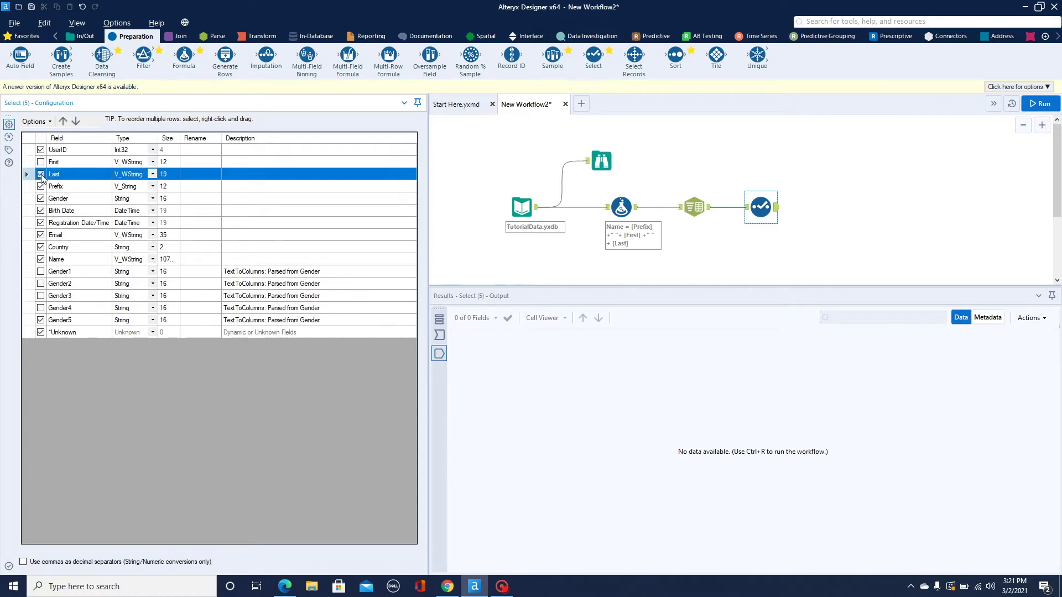
click(40, 186)
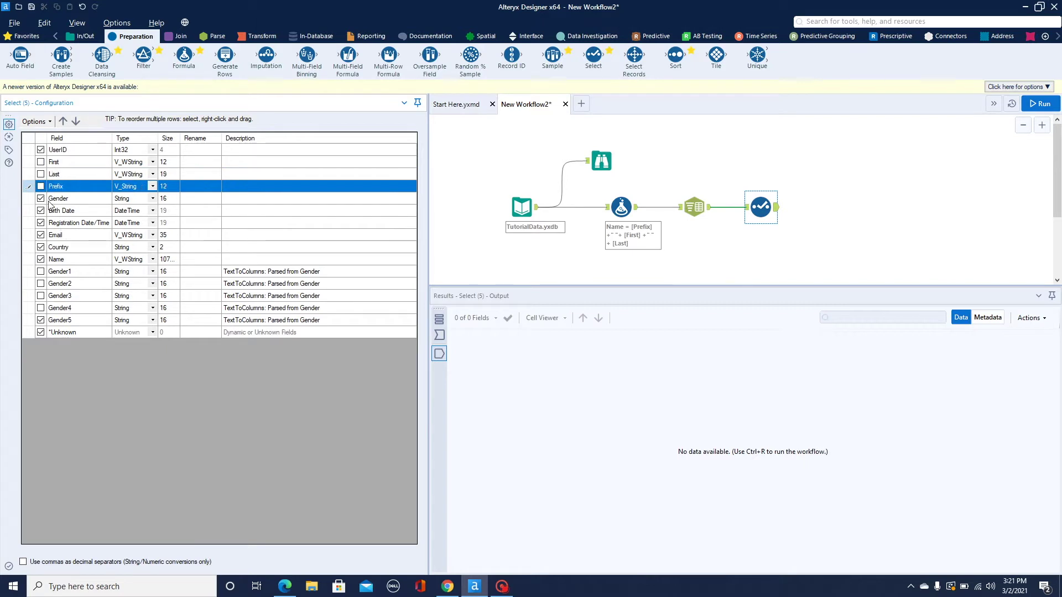
click(40, 198)
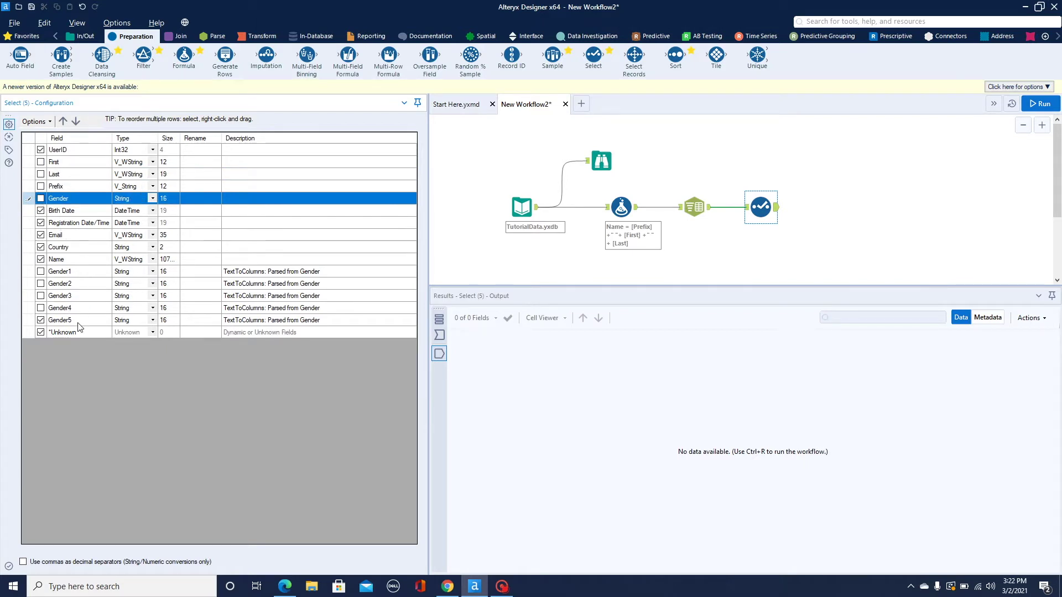
Step: Move the excluded First, Last, Prefix and Gender fields together down the field order to just below Gender5
click(30, 164)
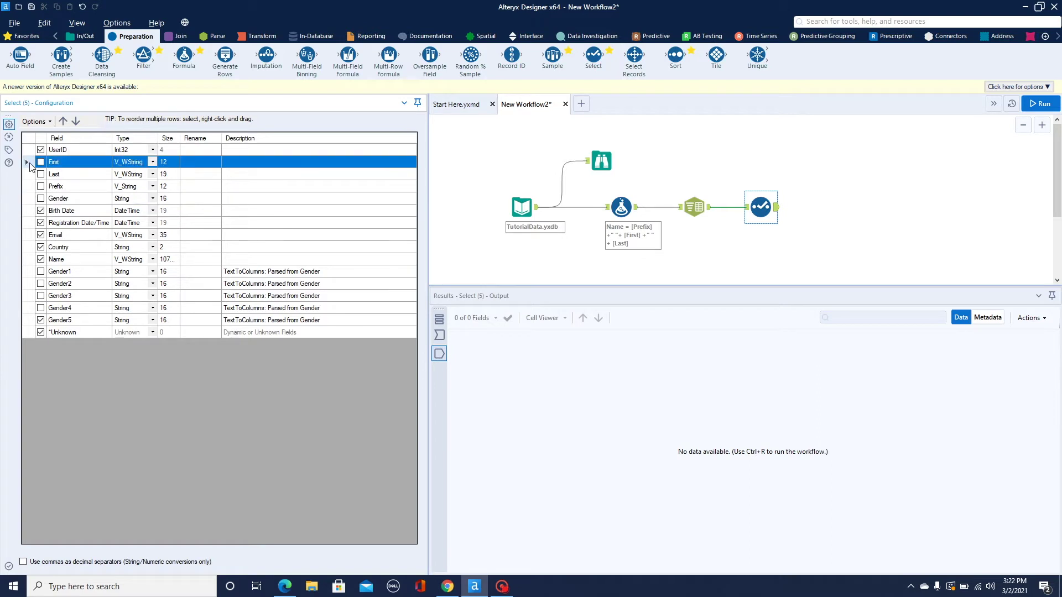
shift+click(30, 200)
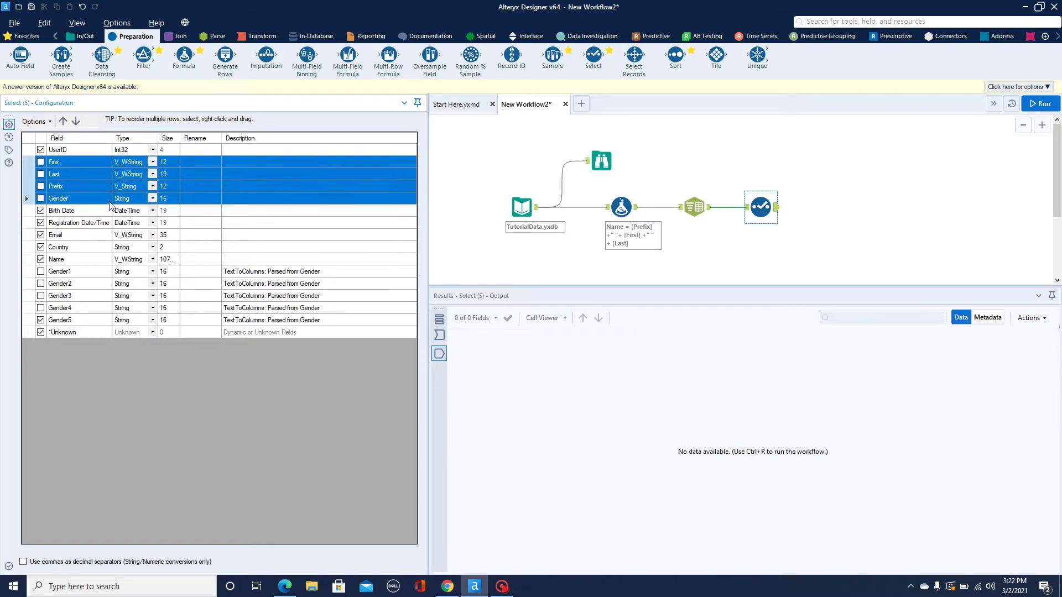
click(77, 121)
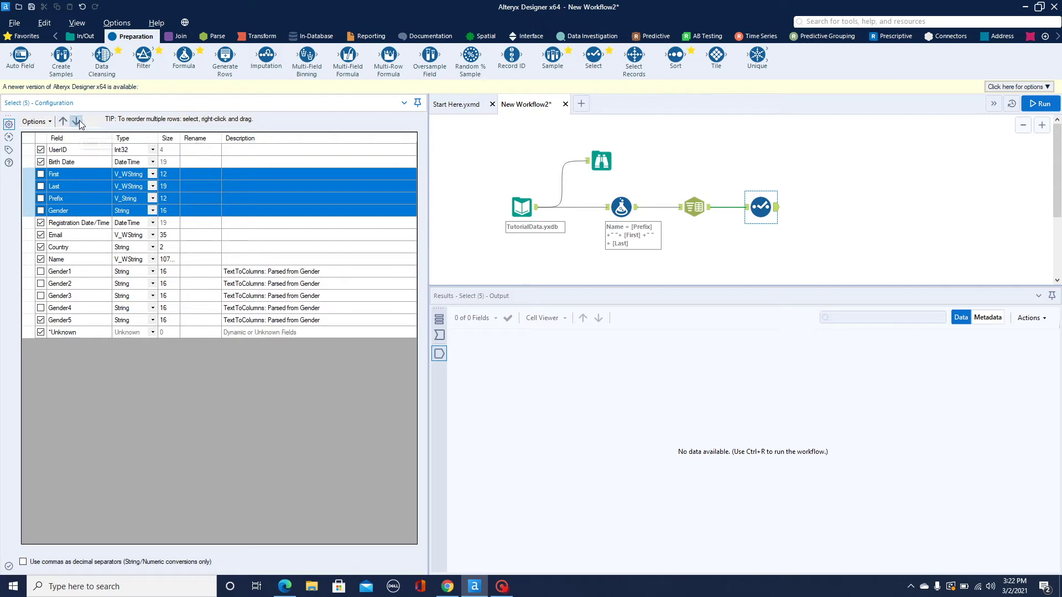
click(78, 121)
click(77, 120)
click(79, 120)
click(79, 120)
click(78, 120)
click(79, 121)
click(78, 120)
click(78, 121)
click(79, 121)
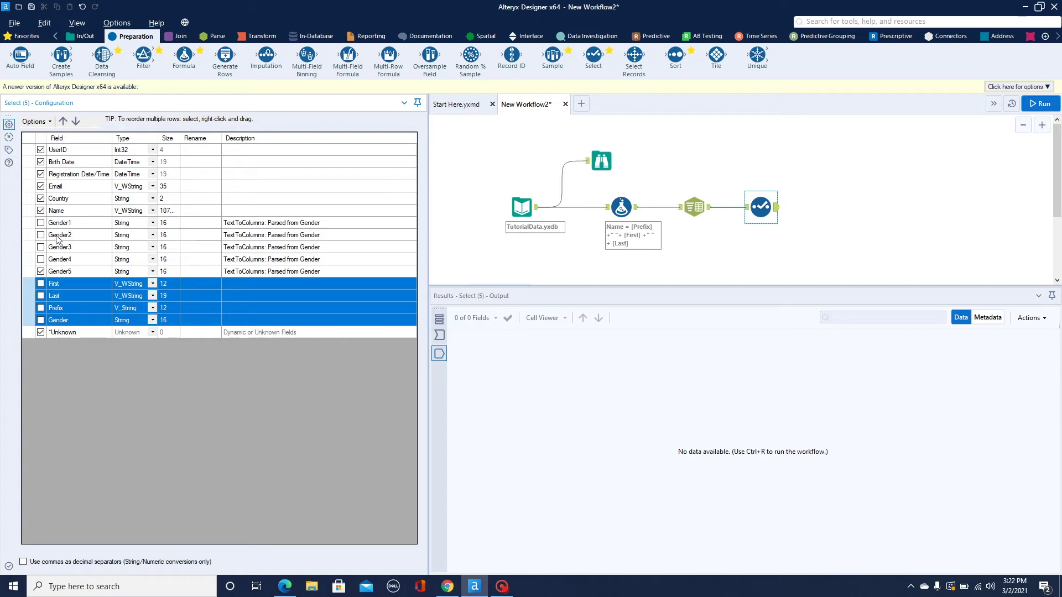
Step: Move the excluded Gender1 to Gender4 fields as a block to just below Gender, above *Unknown
click(25, 223)
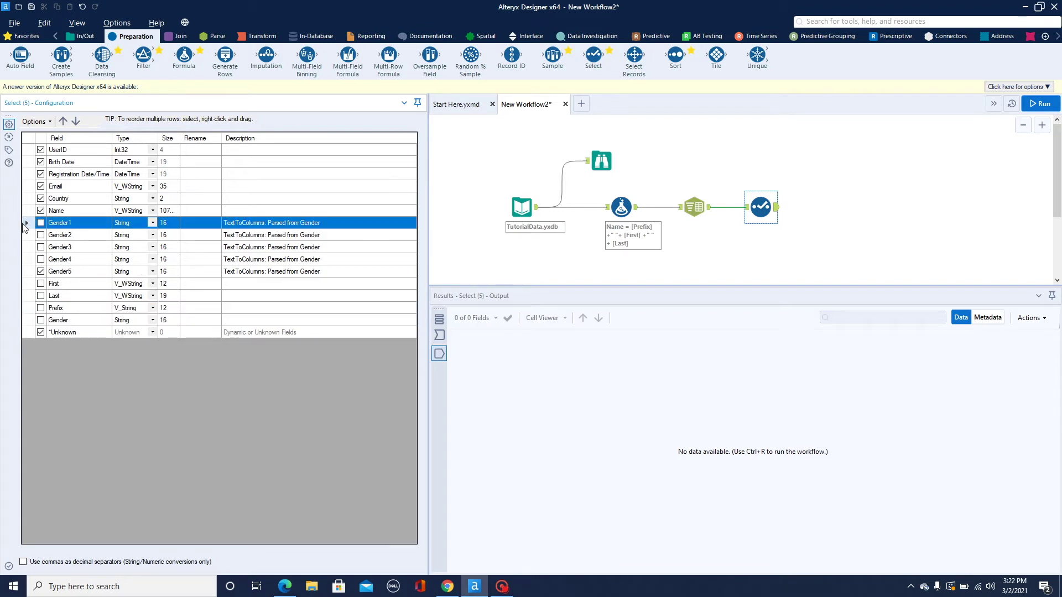
shift+click(27, 259)
click(76, 122)
click(76, 122)
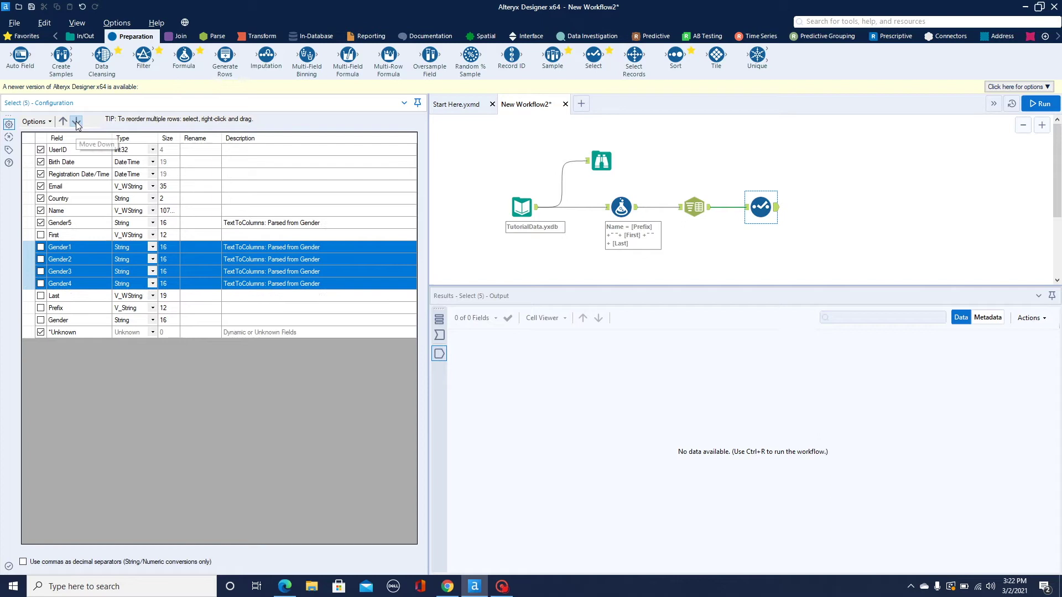
click(77, 122)
click(76, 122)
click(77, 122)
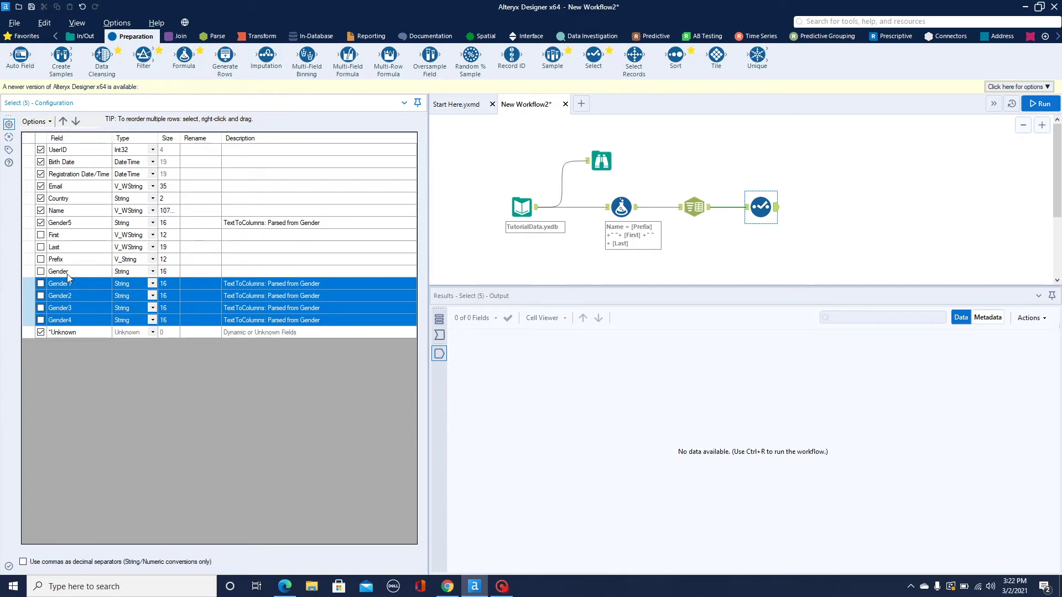
Step: Move the Gender5 field up the field order to directly below UserID
click(29, 222)
click(63, 121)
click(63, 122)
click(63, 121)
click(64, 122)
click(63, 122)
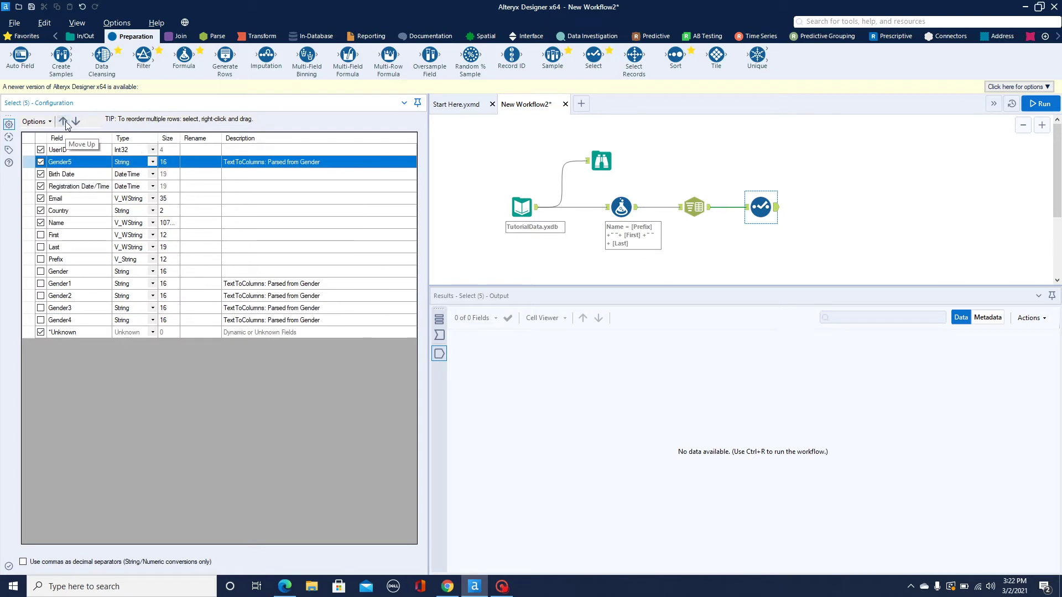
Step: Move the Name field up the field order to directly below UserID
click(31, 222)
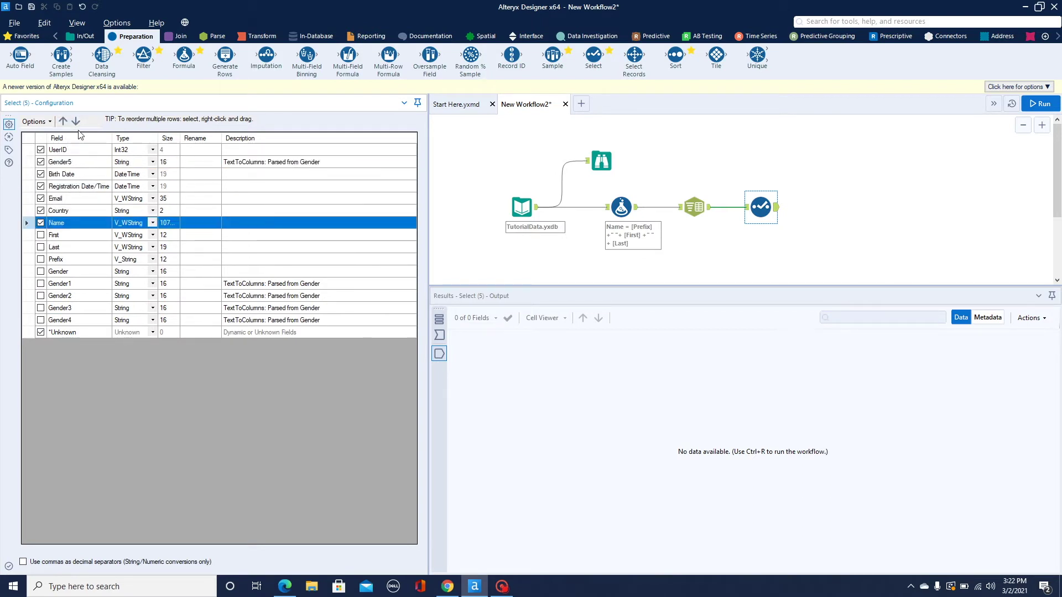
click(64, 122)
click(64, 122)
click(64, 122)
click(64, 121)
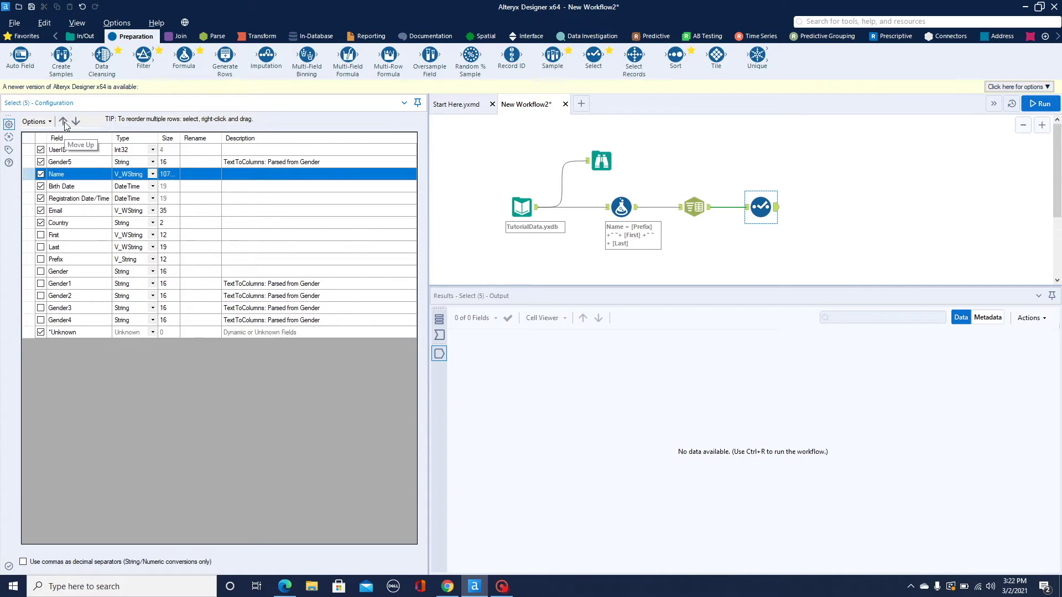
click(64, 122)
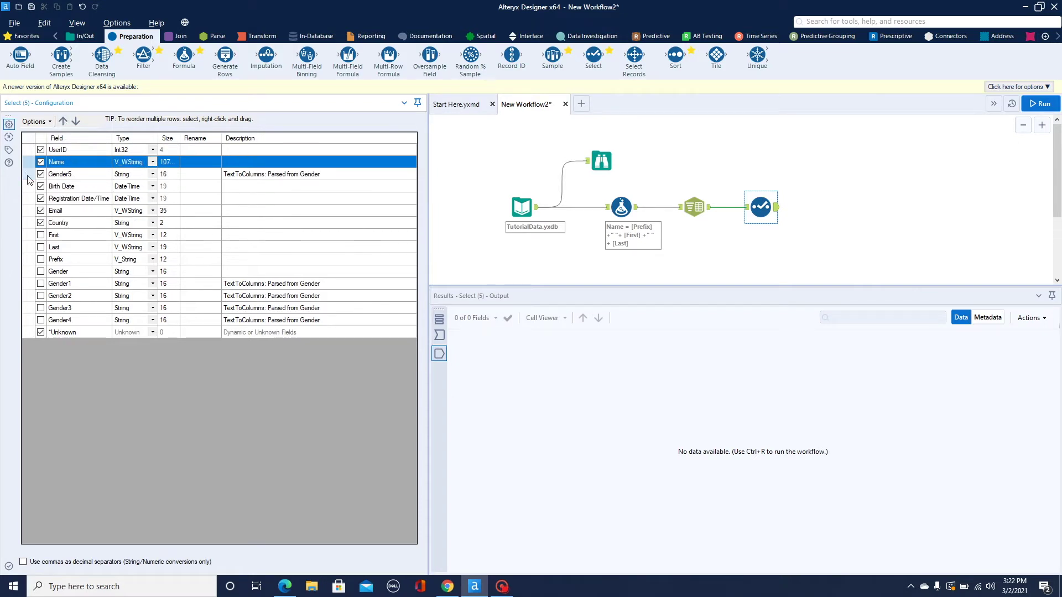
Step: Move the Gender5 field down to directly below Registration Date/Time
click(27, 176)
click(76, 122)
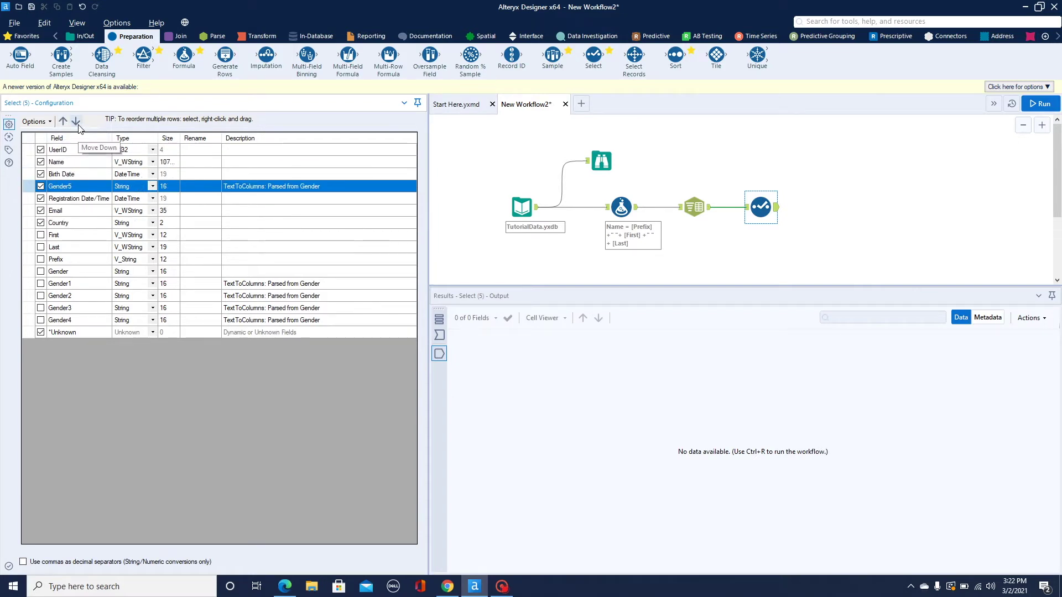
click(77, 123)
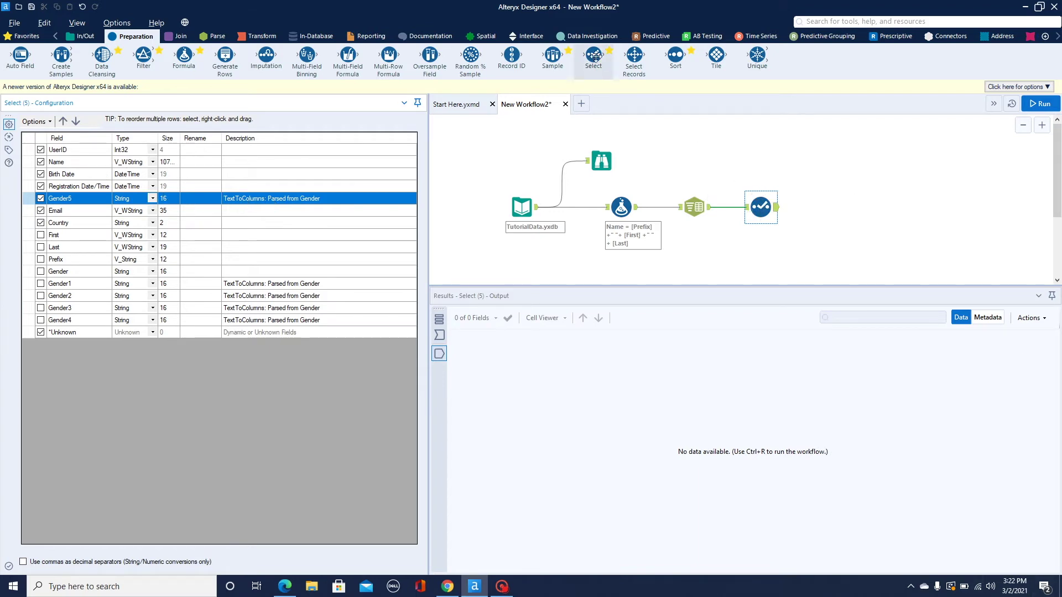
Step: Open the Select tool's example workflow and examine its simple select, data type, rename and reorder, sort, and field name prefix configurations
mouse_move(595, 55)
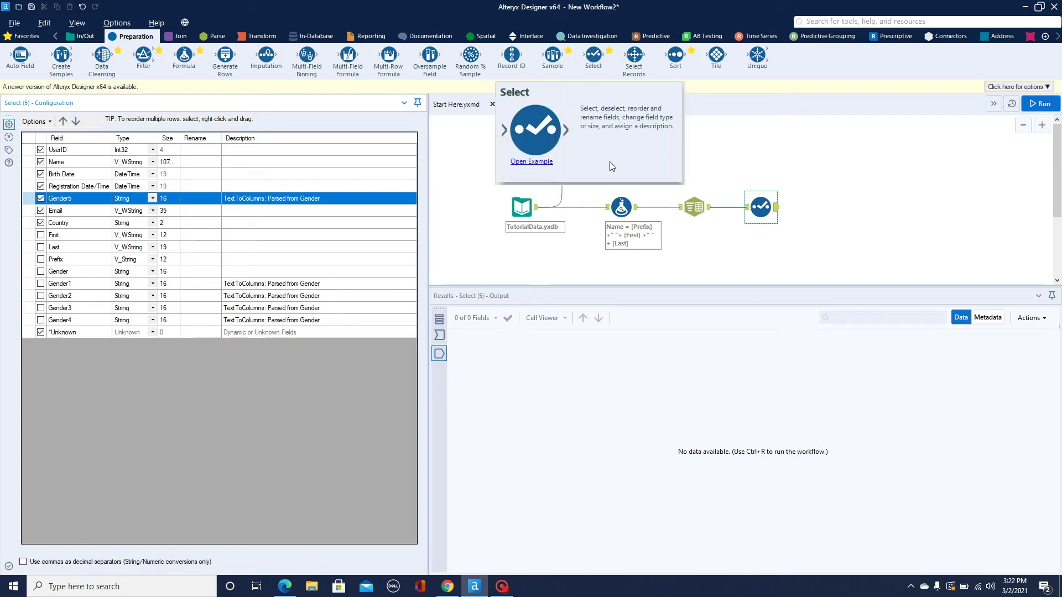
click(531, 163)
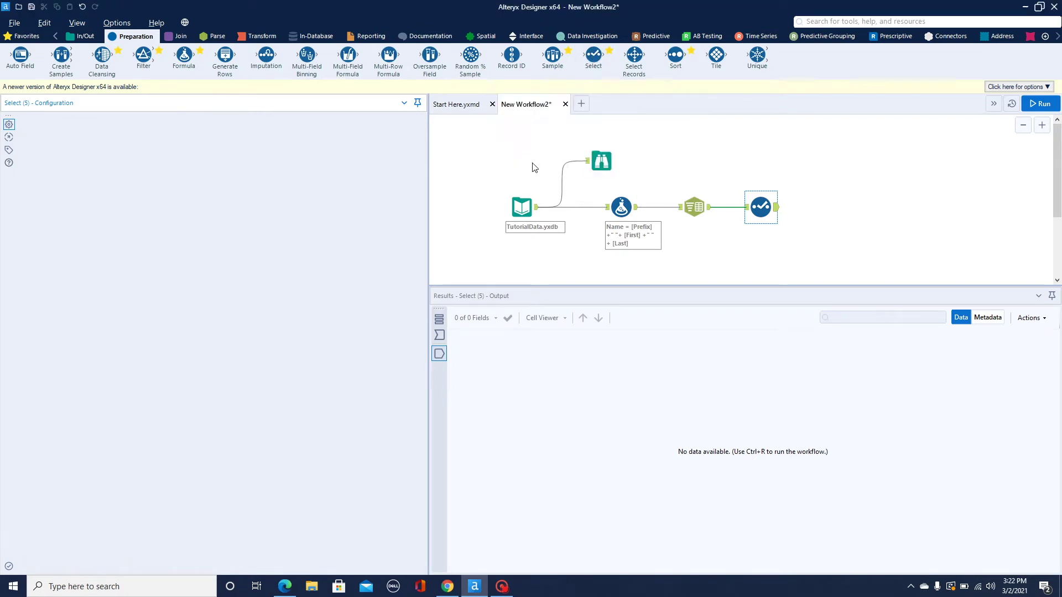
scroll(669, 179, down, 2)
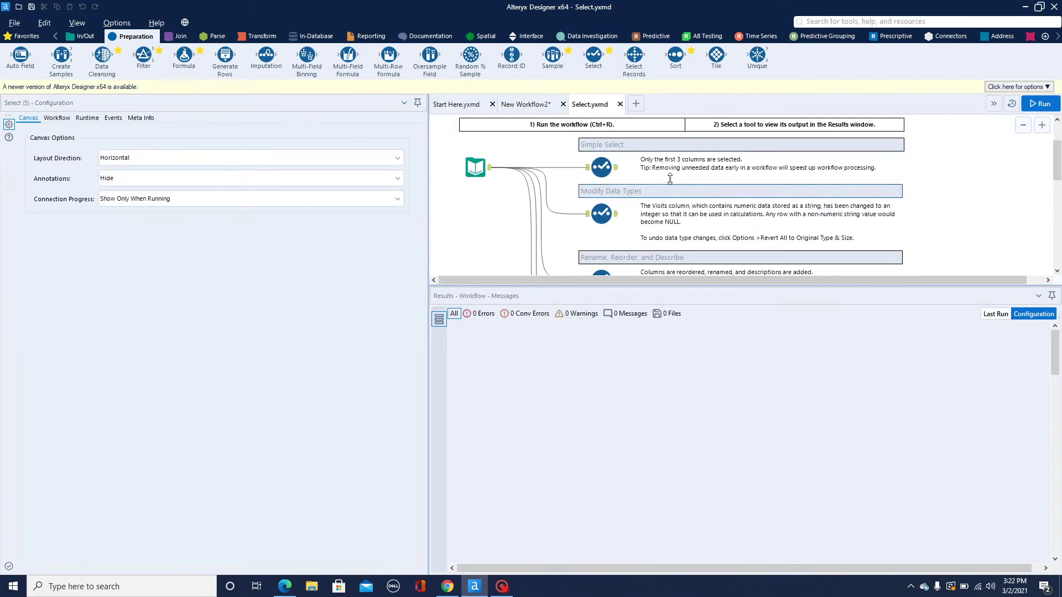
click(602, 172)
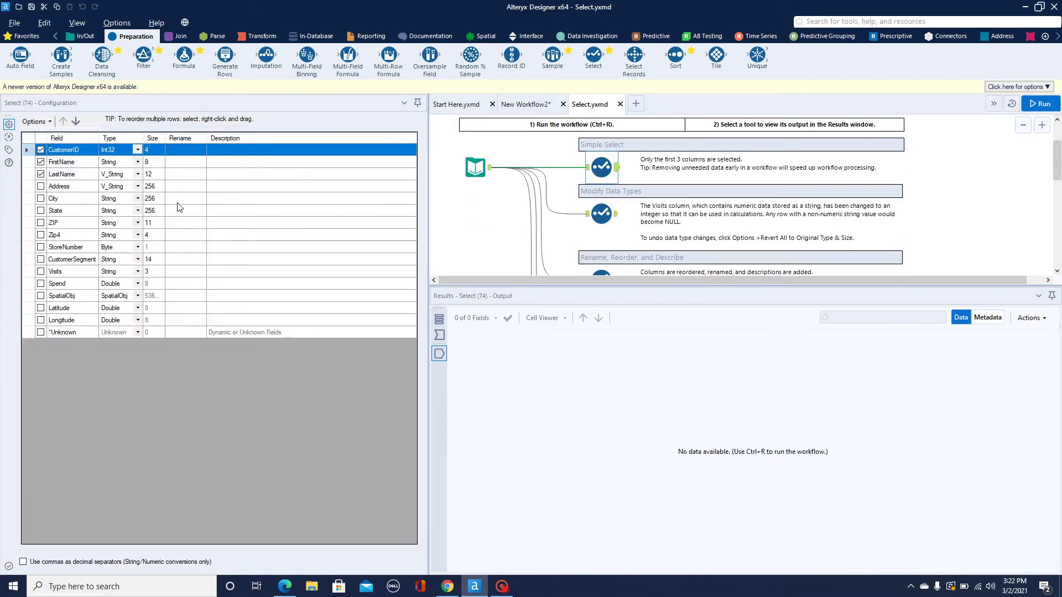
click(605, 224)
scroll(691, 237, down, 2)
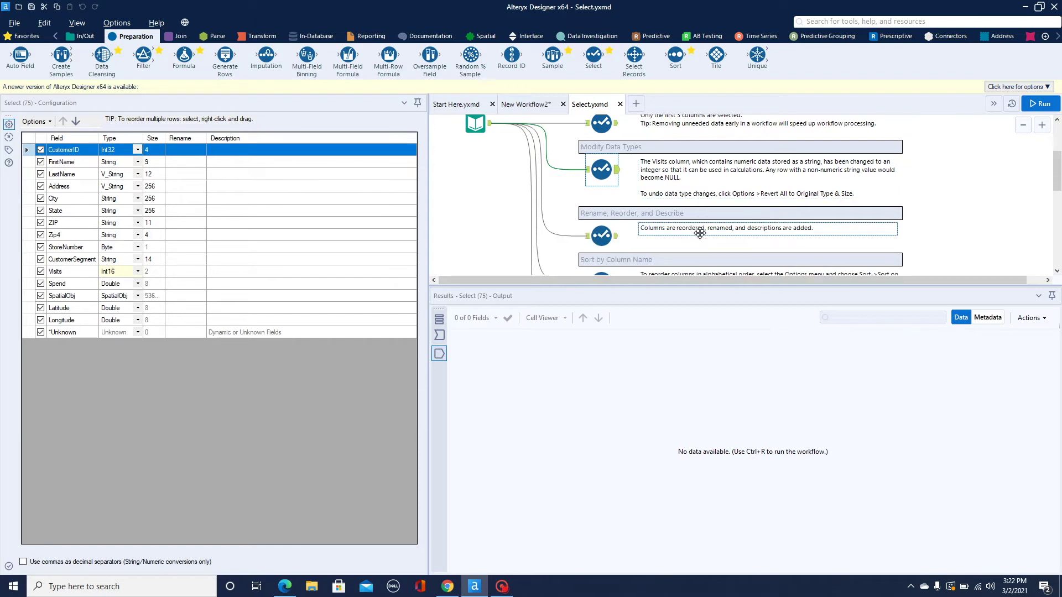
click(601, 236)
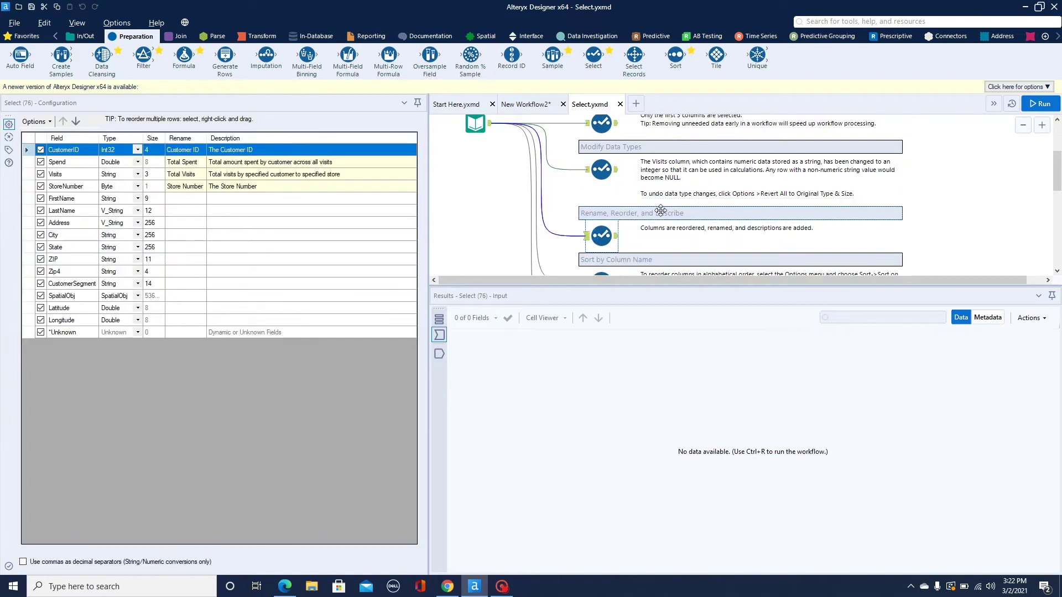
scroll(692, 221, down, 2)
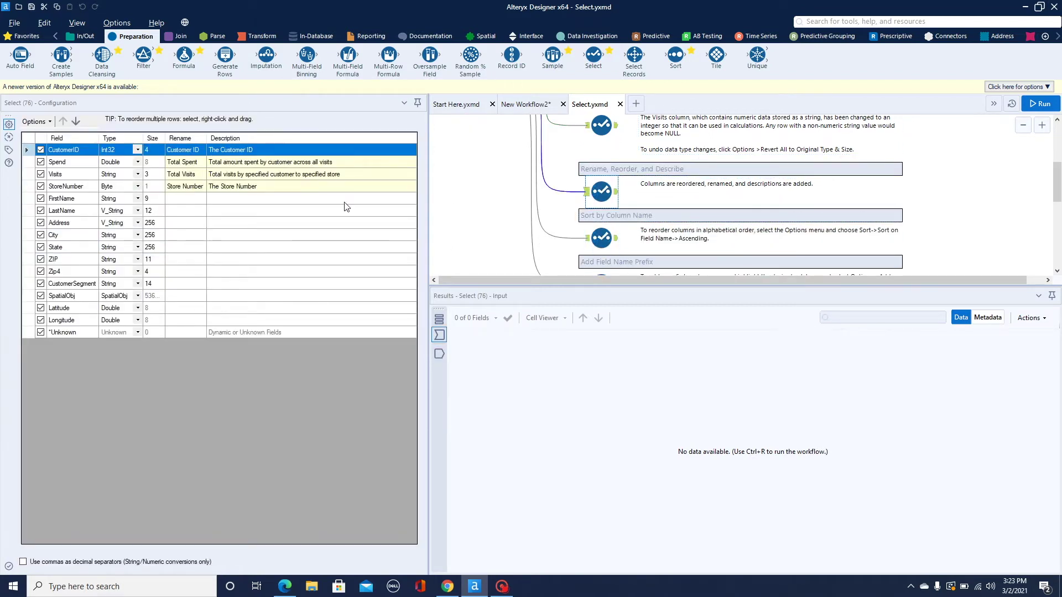
click(601, 238)
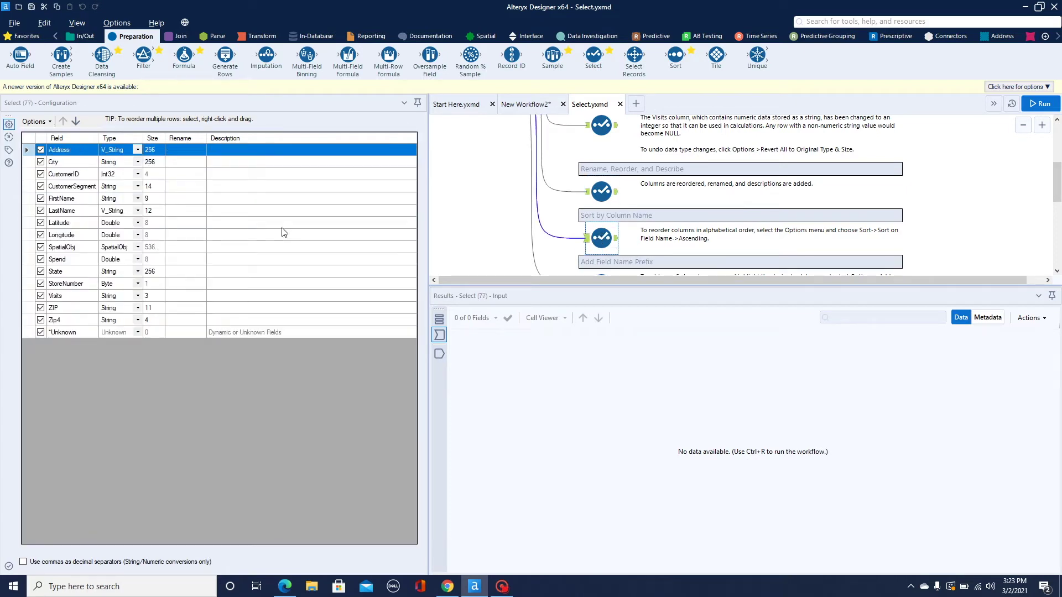
scroll(632, 248, down, 1)
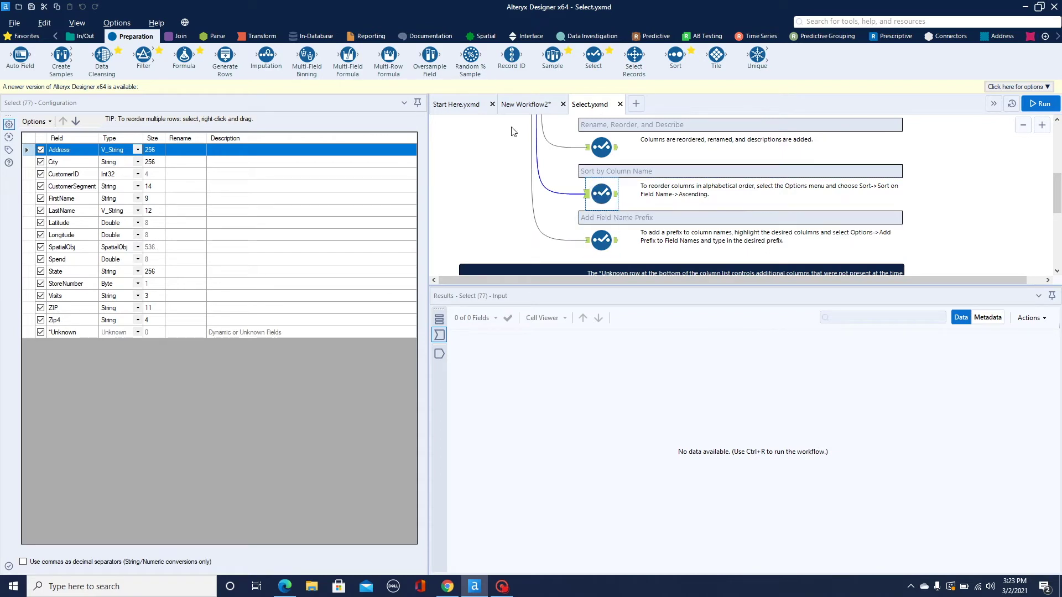
click(611, 243)
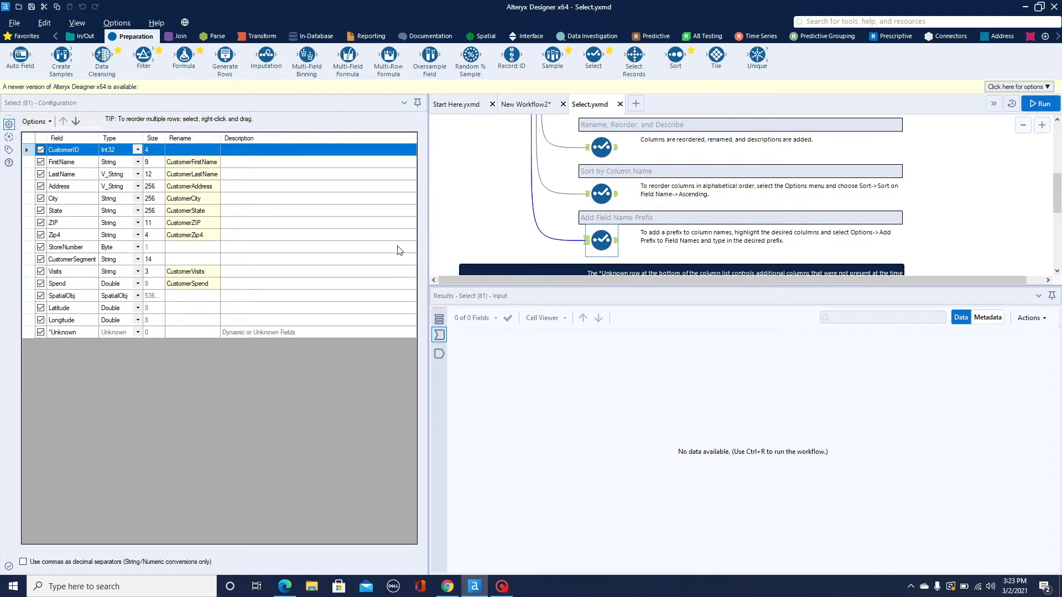
Step: Back in New Workflow2, exclude the *Unknown fields in the Select tool and narrow the configuration area to enlarge the canvas
click(523, 105)
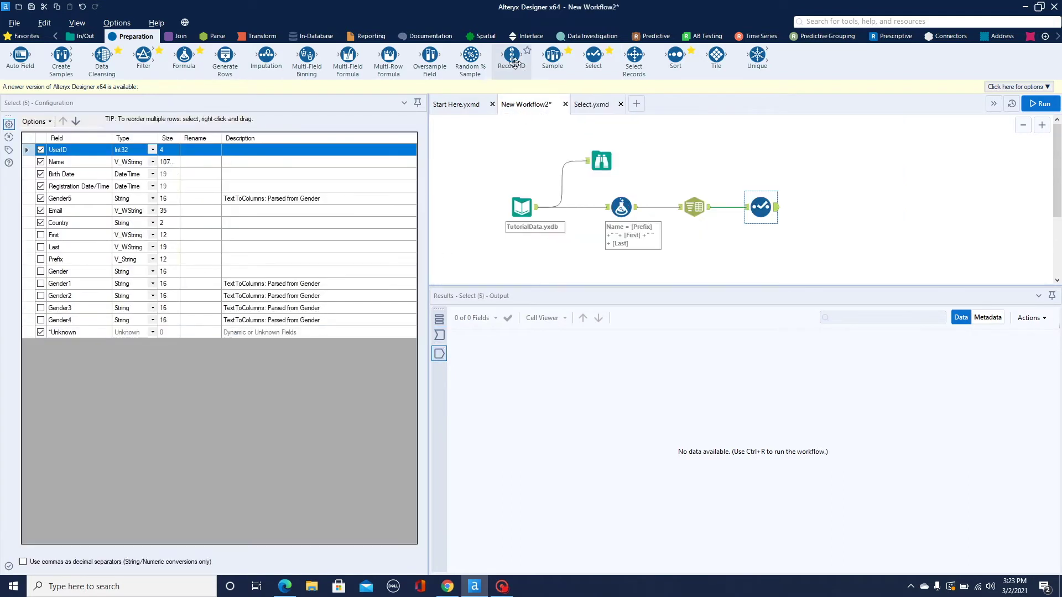
click(925, 177)
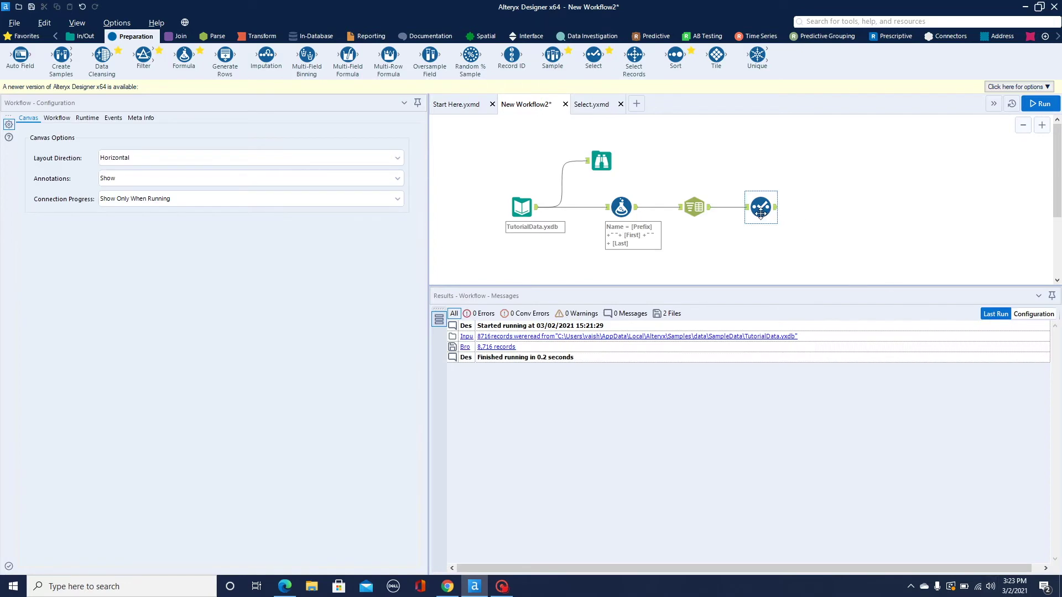
click(760, 213)
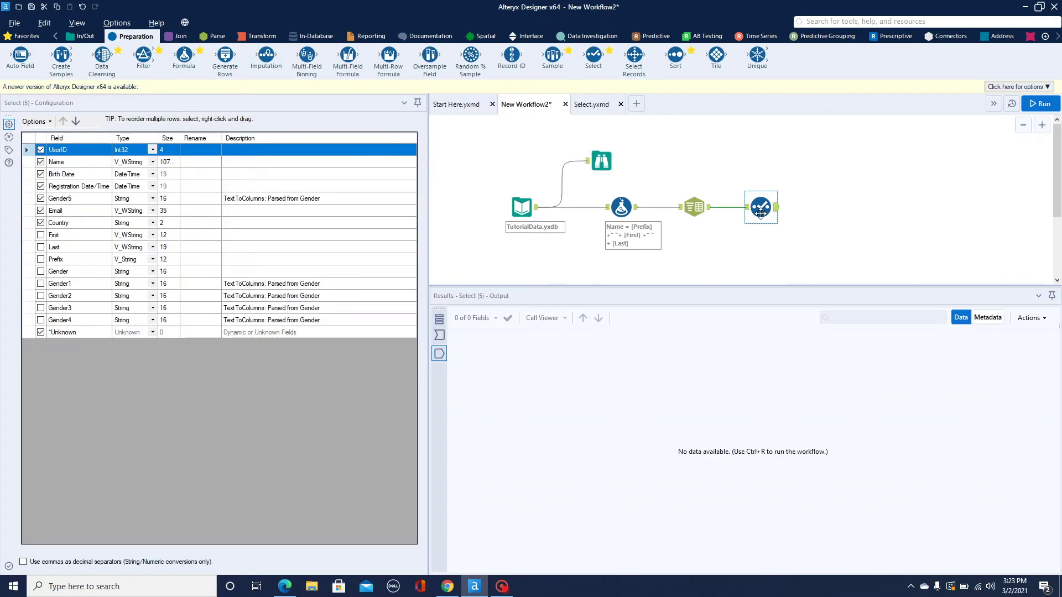
click(39, 335)
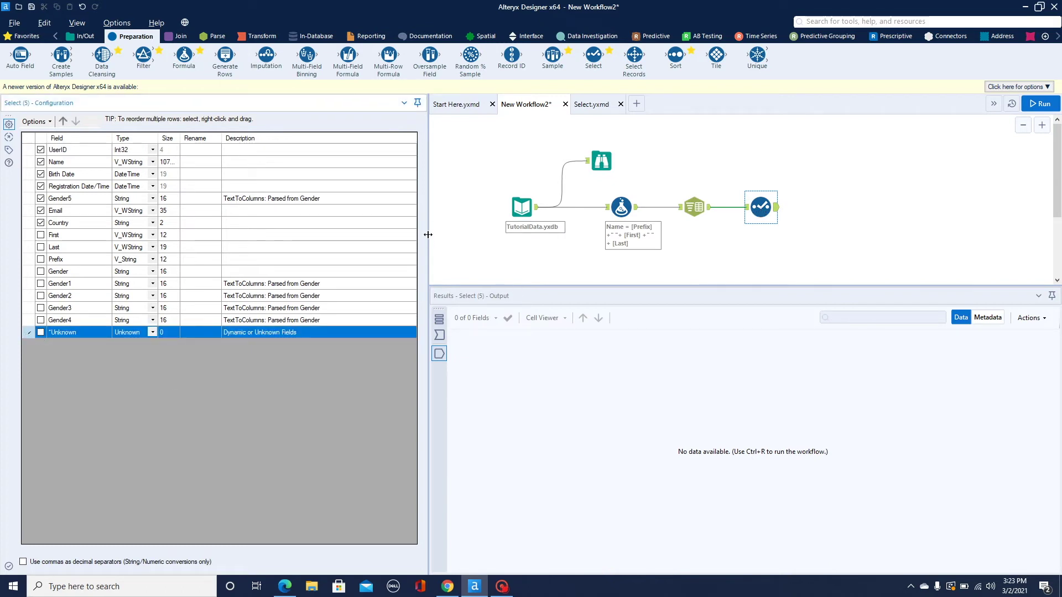
drag(428, 234, 296, 240)
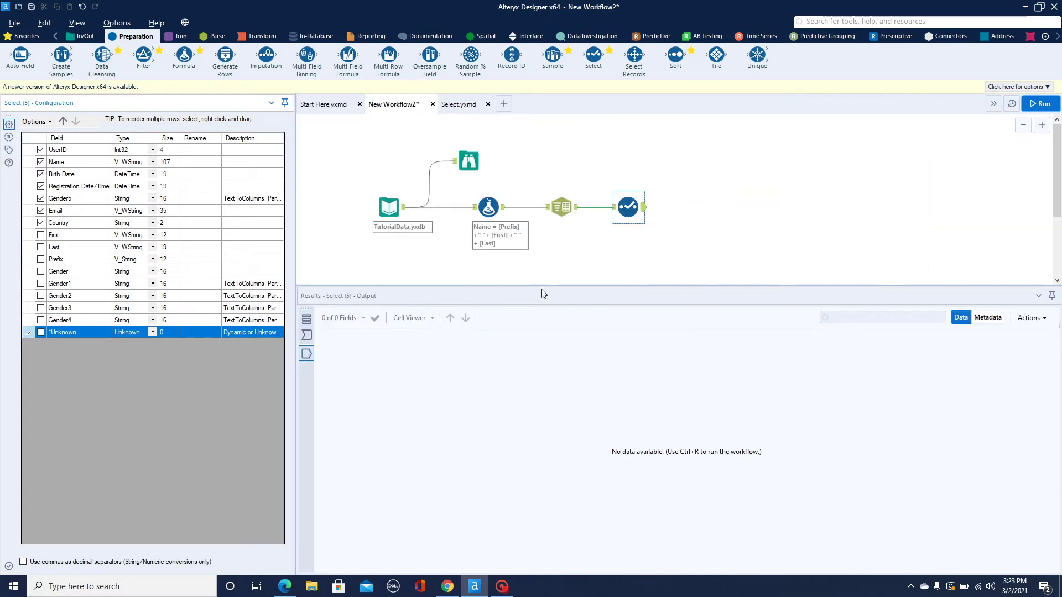
Step: Enlarge the canvas by shrinking the results area, and run the workflow
drag(542, 286, 557, 324)
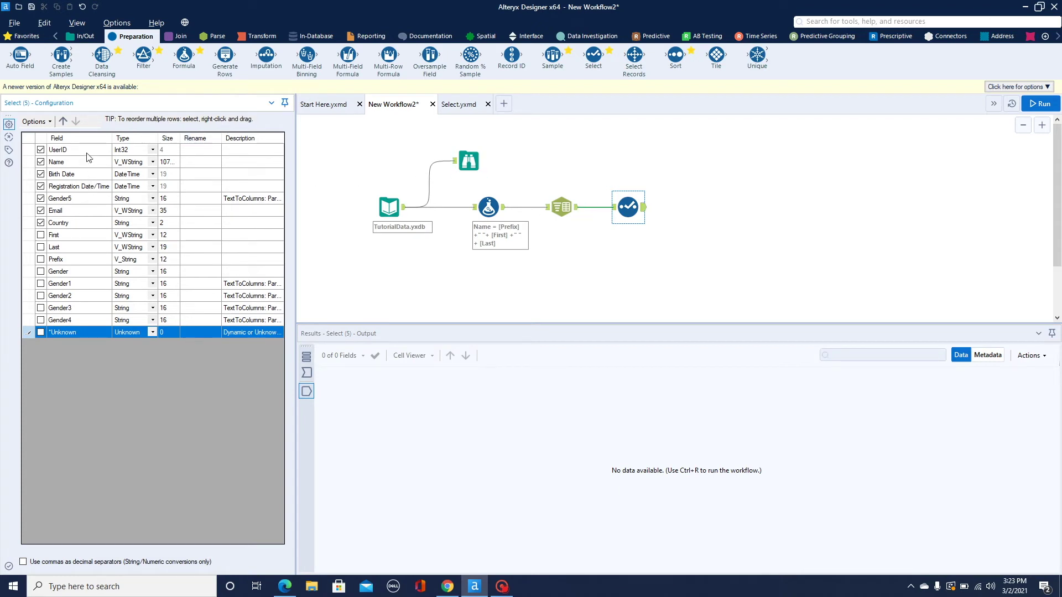
key(ctrl+r)
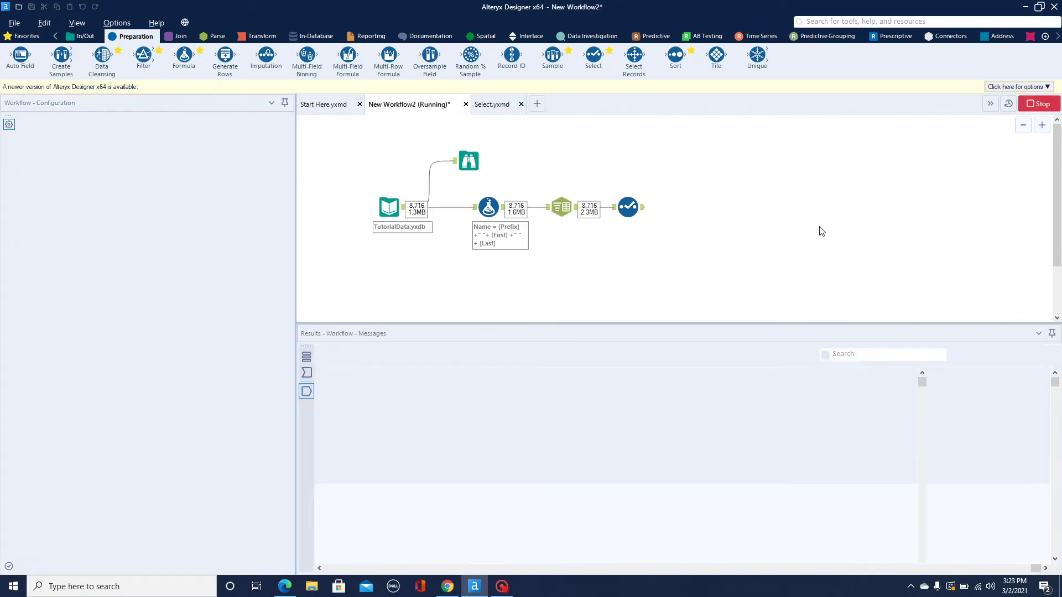
click(644, 335)
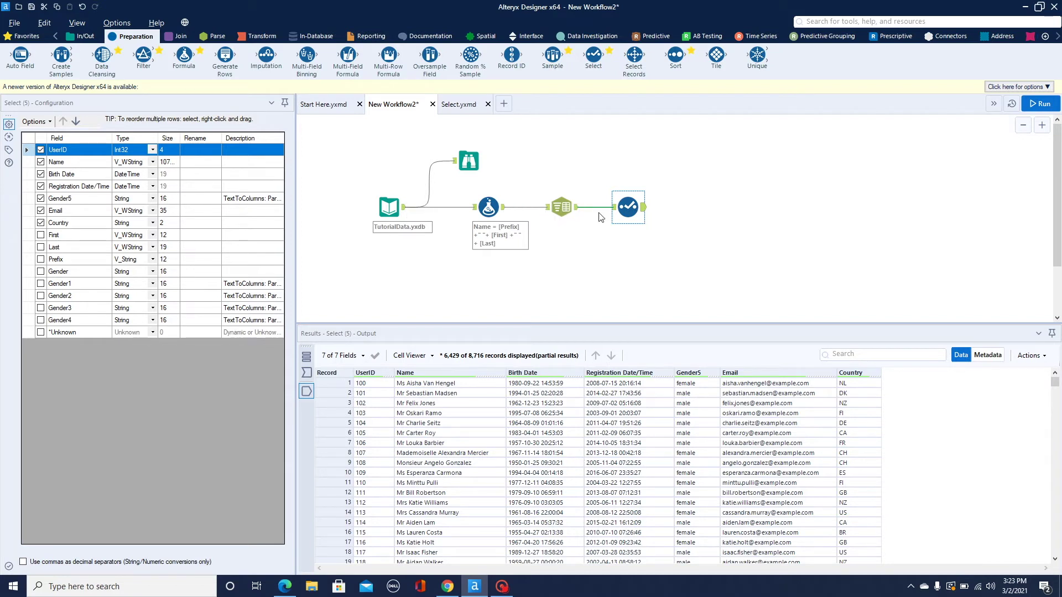
Step: Rename the Gender5 field to Gender in the Select tool, rerun the workflow and review the Select output records
click(171, 200)
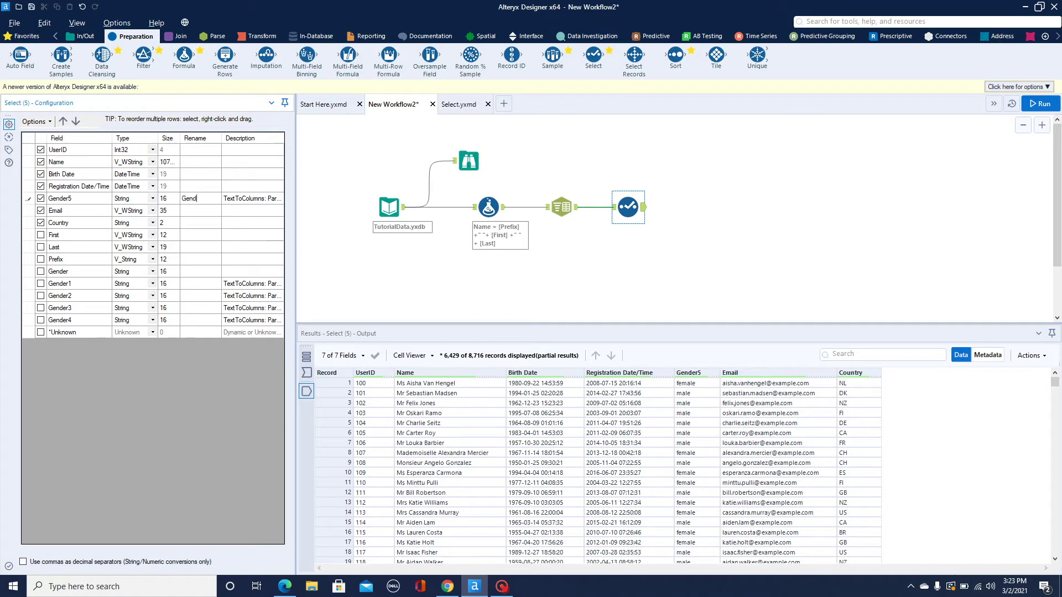
click(1040, 104)
click(643, 208)
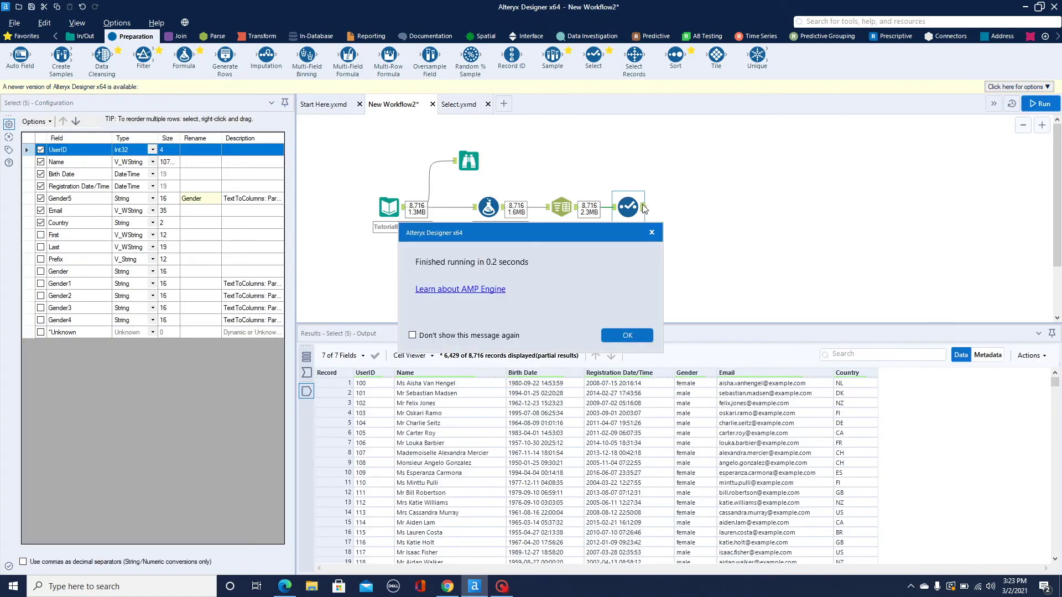
click(627, 335)
click(664, 284)
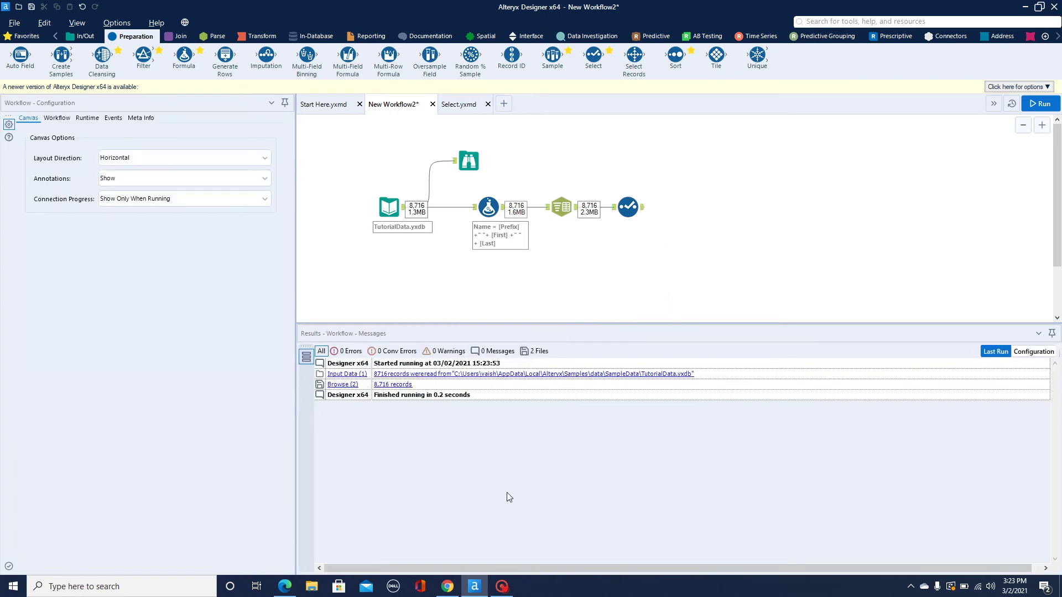
click(642, 212)
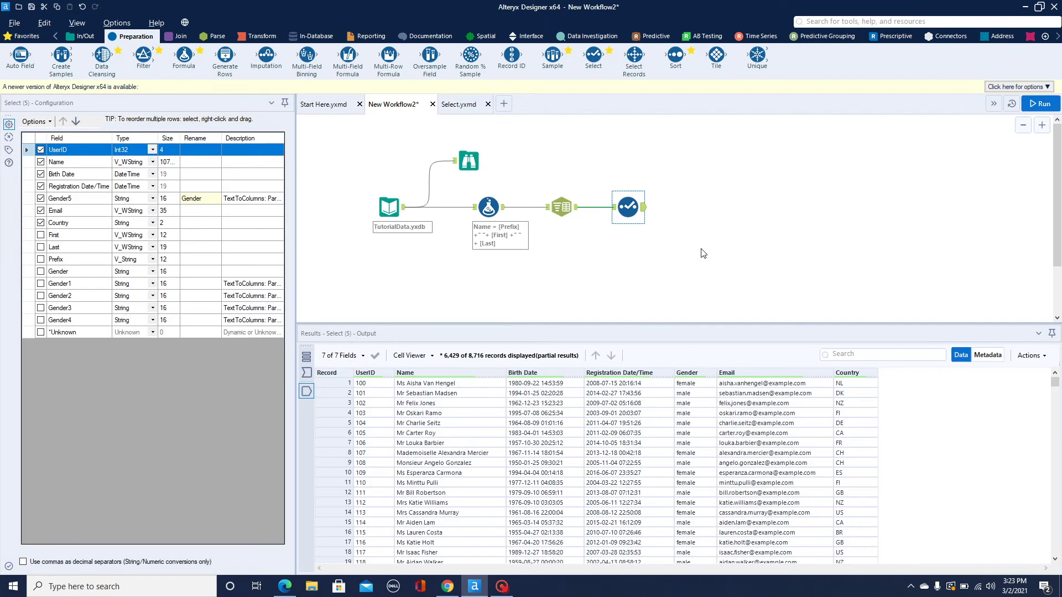
scroll(768, 458, down, 2)
scroll(768, 458, down, 2)
scroll(767, 457, up, 4)
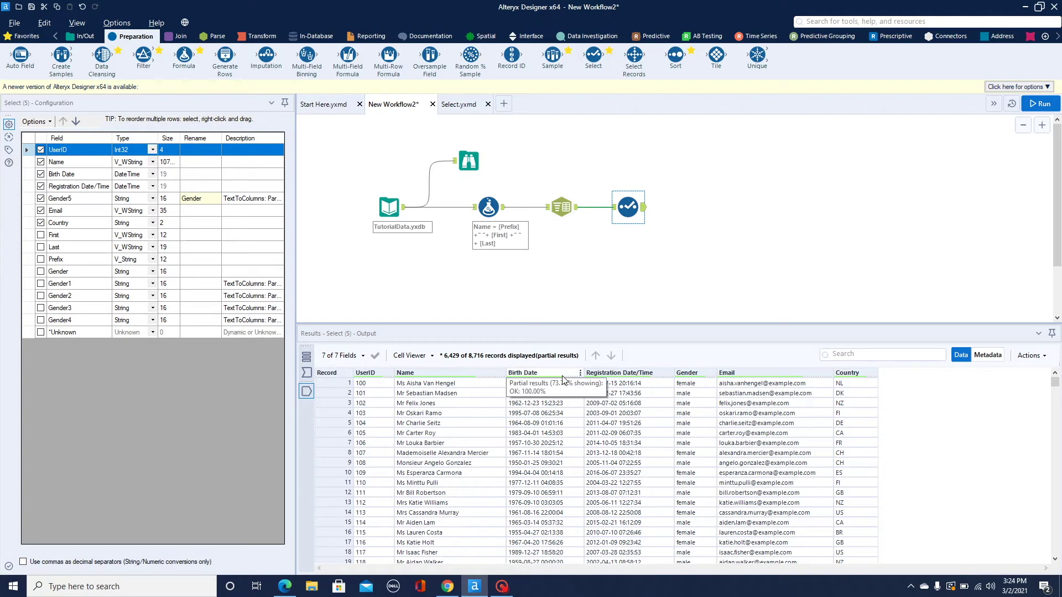
Step: Add a DateTime tool after the Select tool and check the field types in the Select output's metadata
click(214, 36)
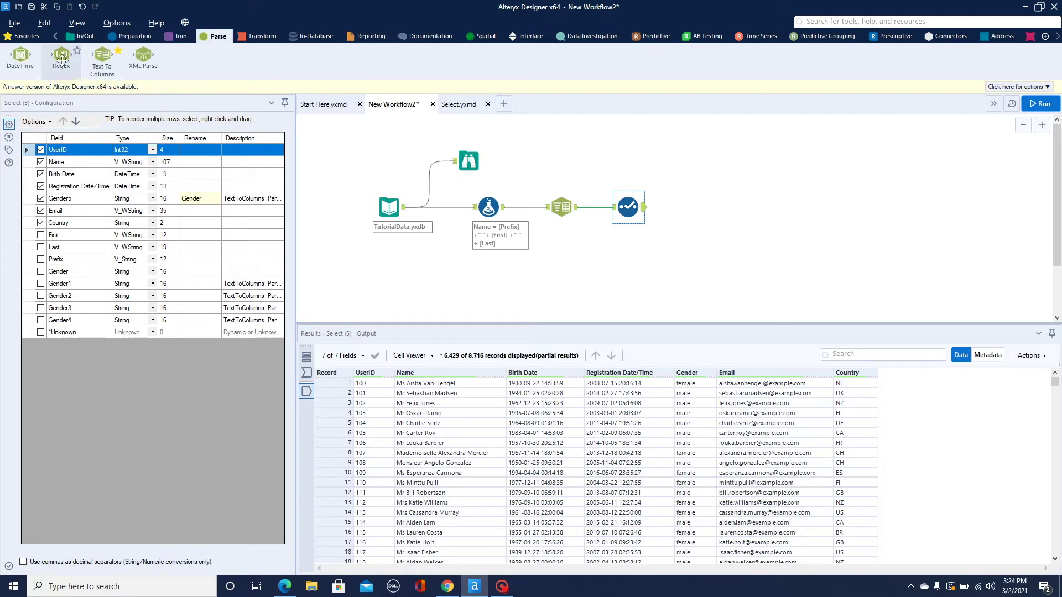
drag(21, 58, 691, 212)
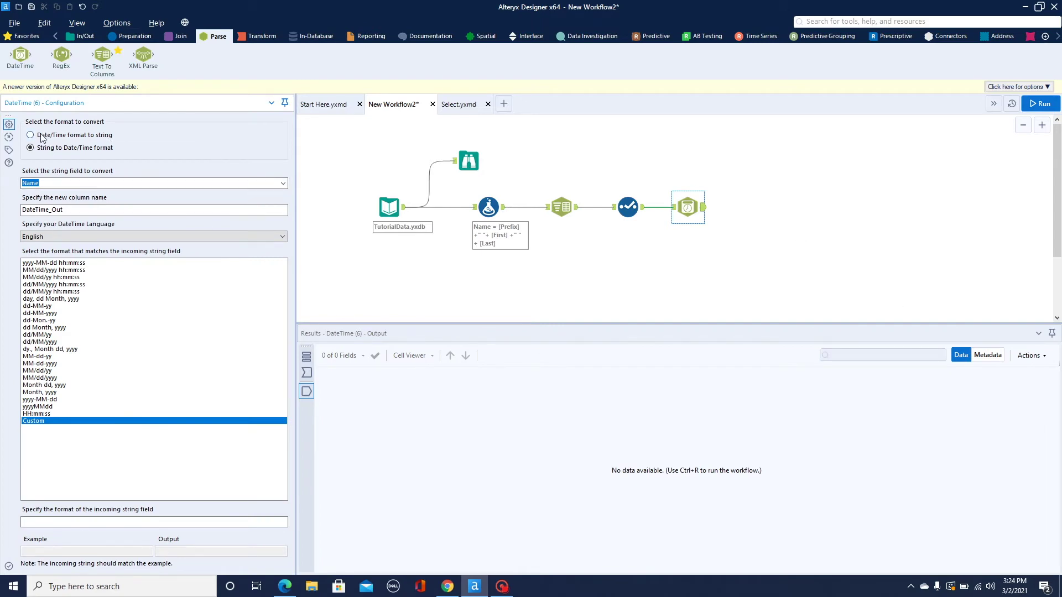
click(469, 160)
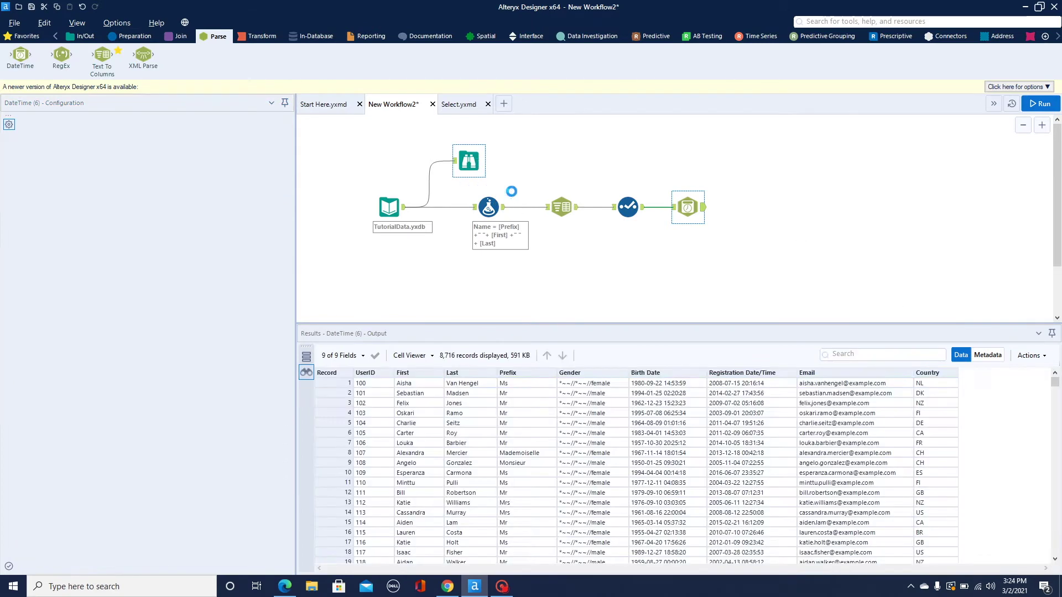
click(642, 212)
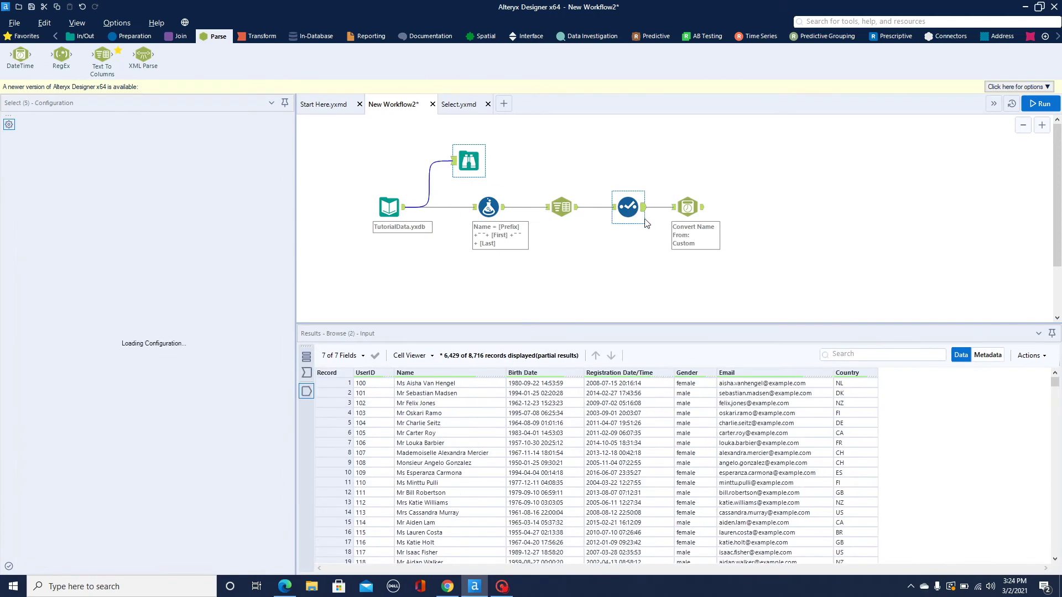
click(988, 355)
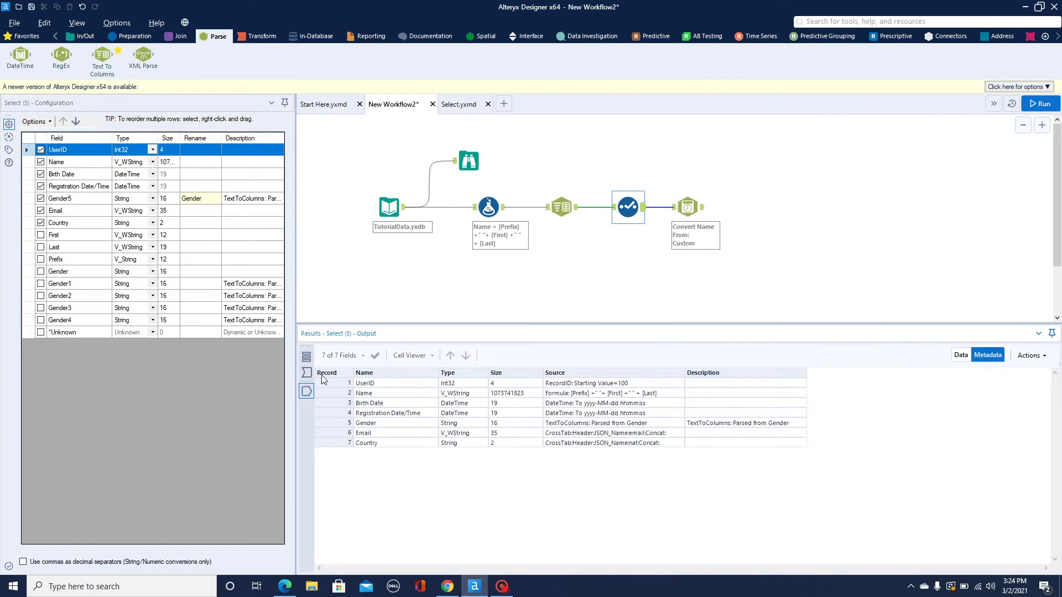
Step: Configure the DateTime tool to convert Birth Date from date/time to string as new column Birthdate_Out in MM/dd/yyyy format
click(687, 207)
click(31, 135)
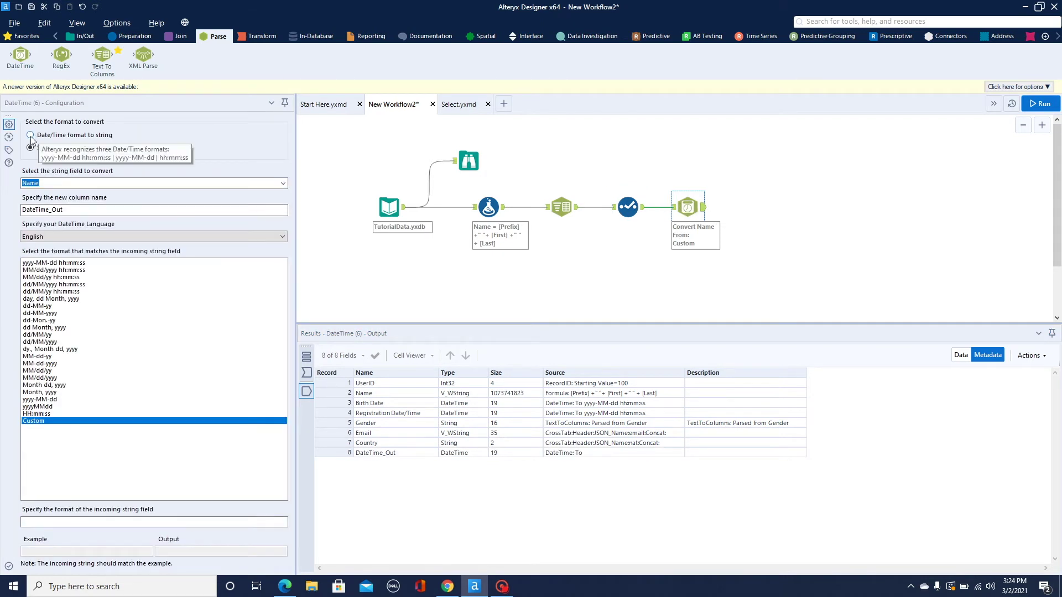
click(282, 184)
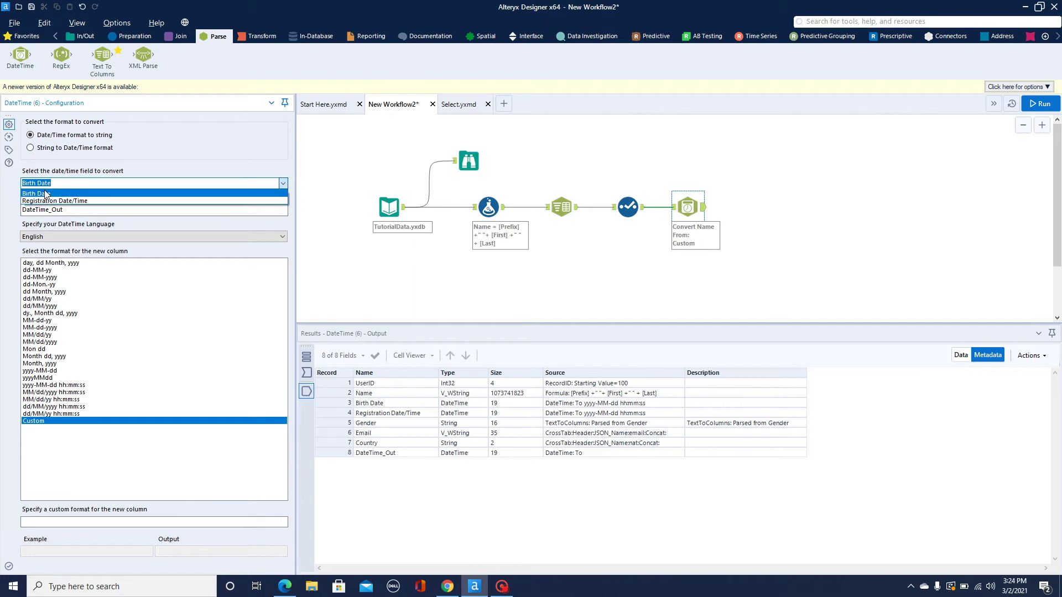
click(45, 196)
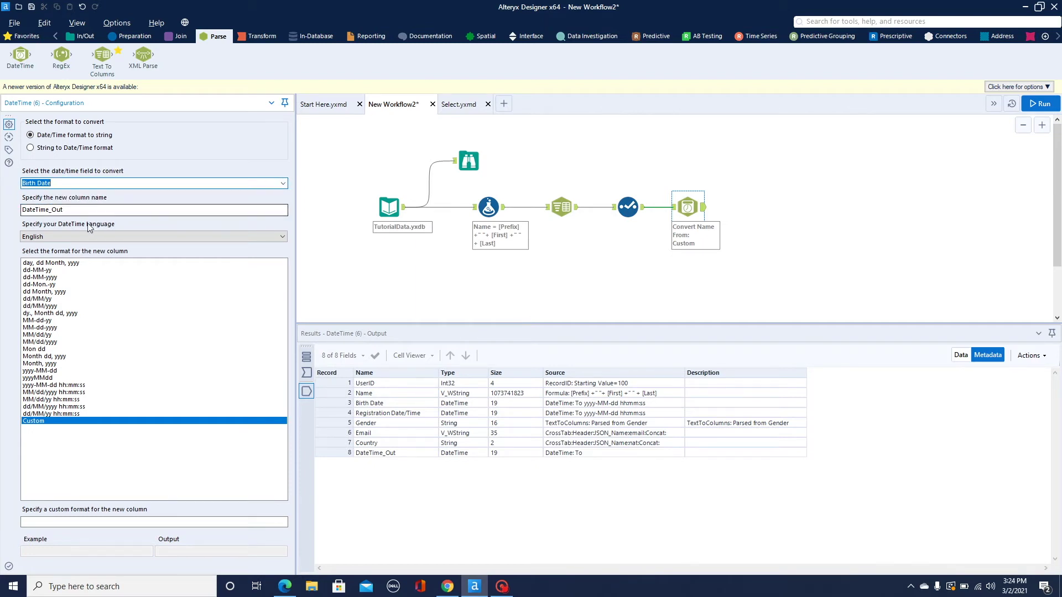
drag(50, 210, 22, 210)
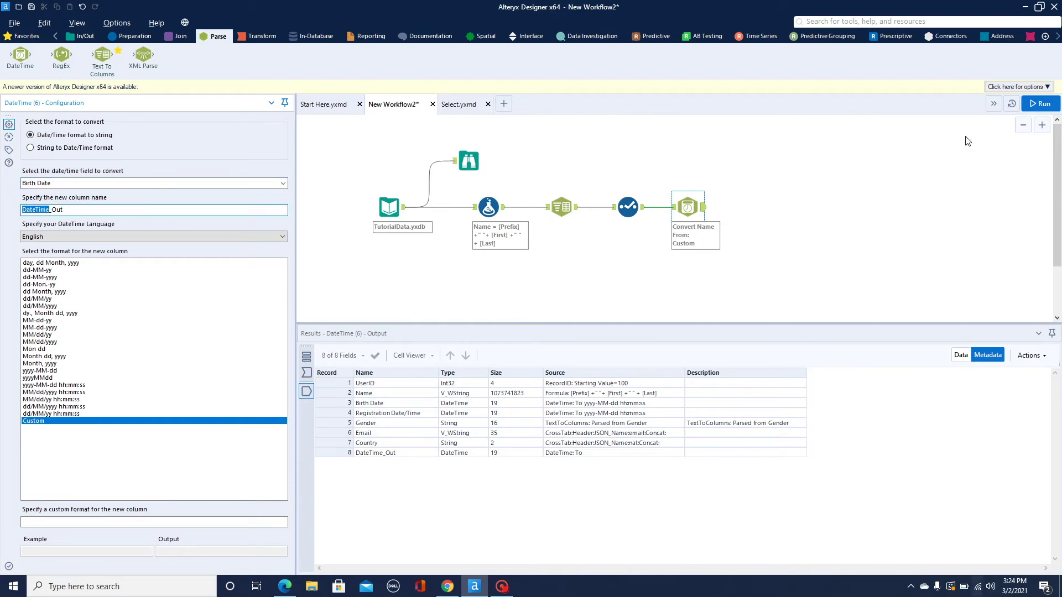
text(Birthdate)
click(106, 341)
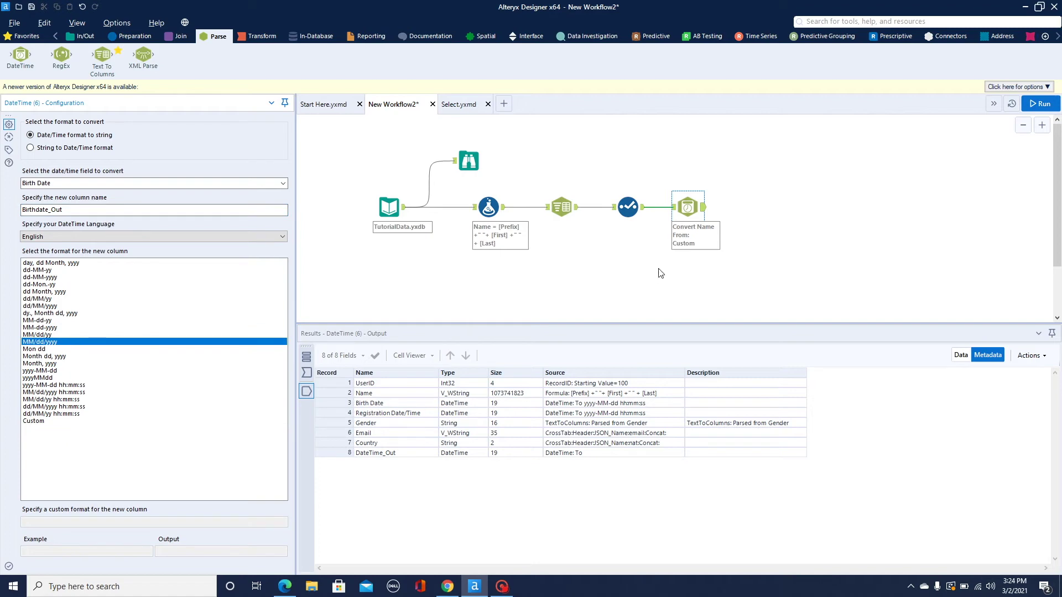
Step: Run the workflow and display the DateTime tool's output records as data
click(1041, 105)
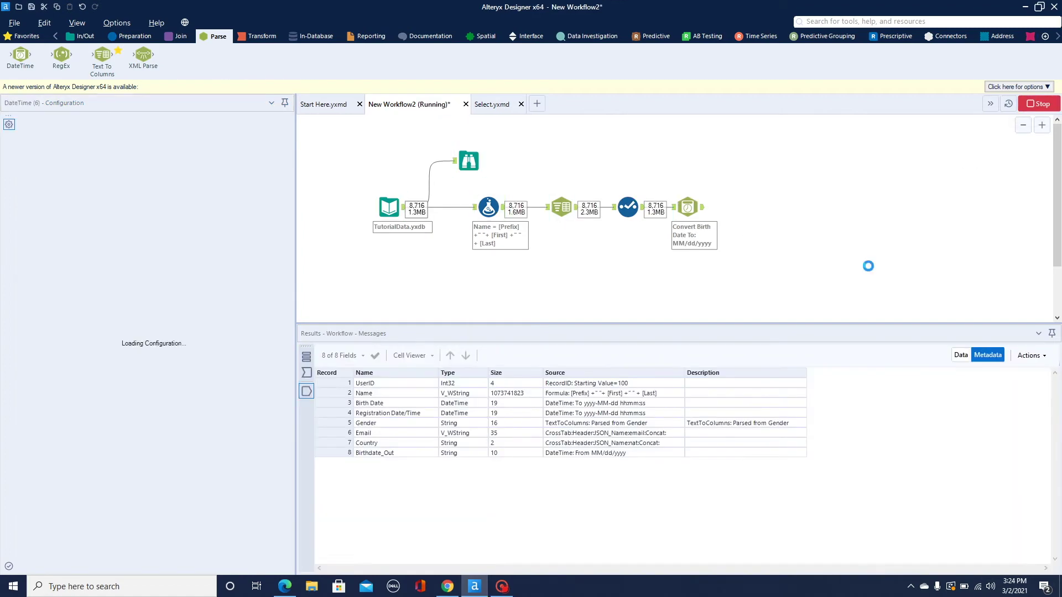
click(685, 335)
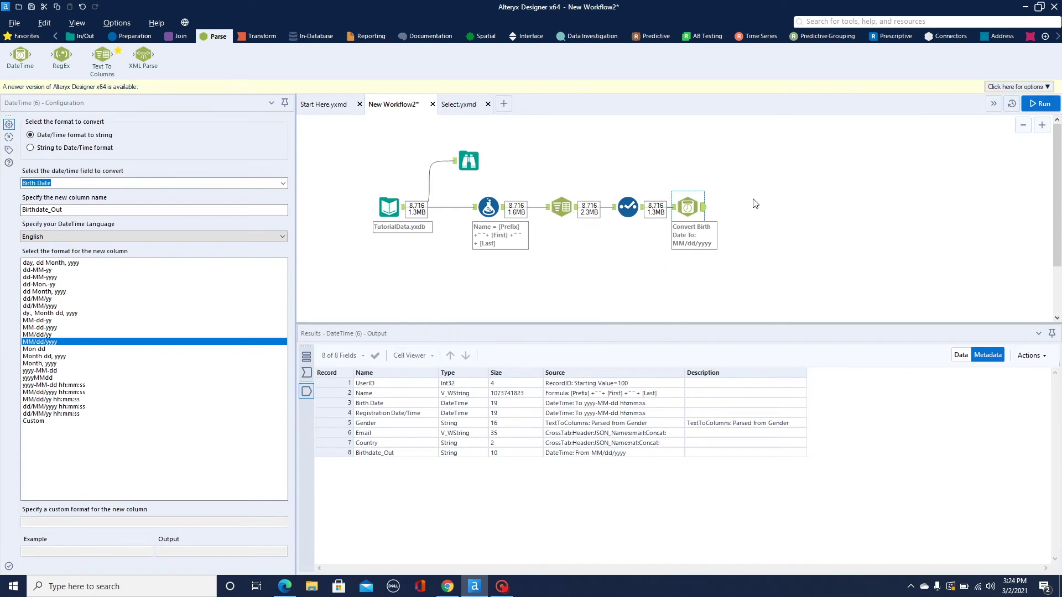
click(700, 208)
click(700, 208)
click(960, 355)
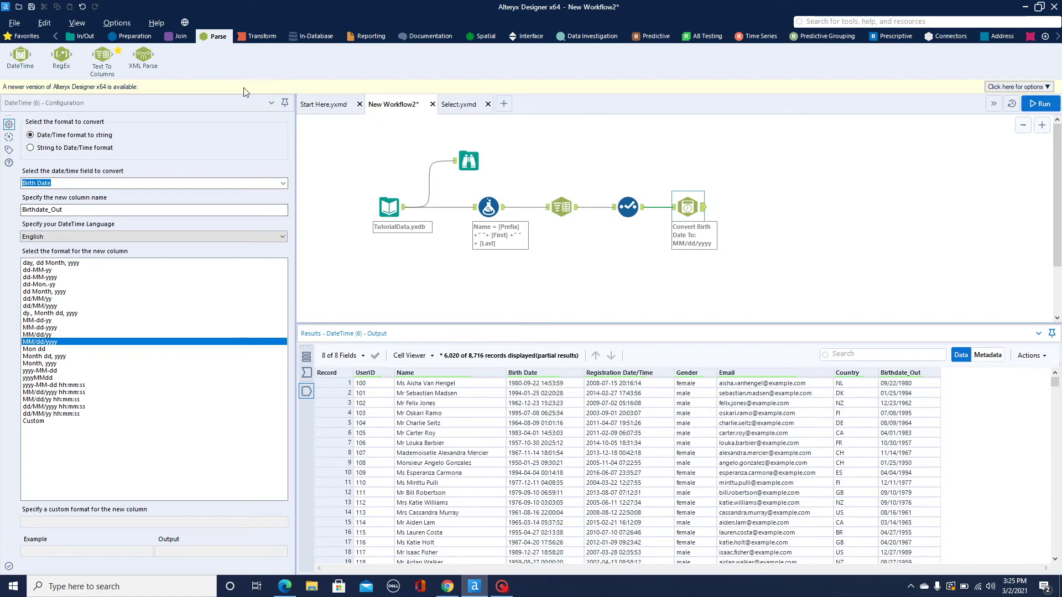
Step: Add a second Select tool after the DateTime tool and exclude the *Unknown and Birth Date fields
click(132, 36)
drag(594, 56, 761, 208)
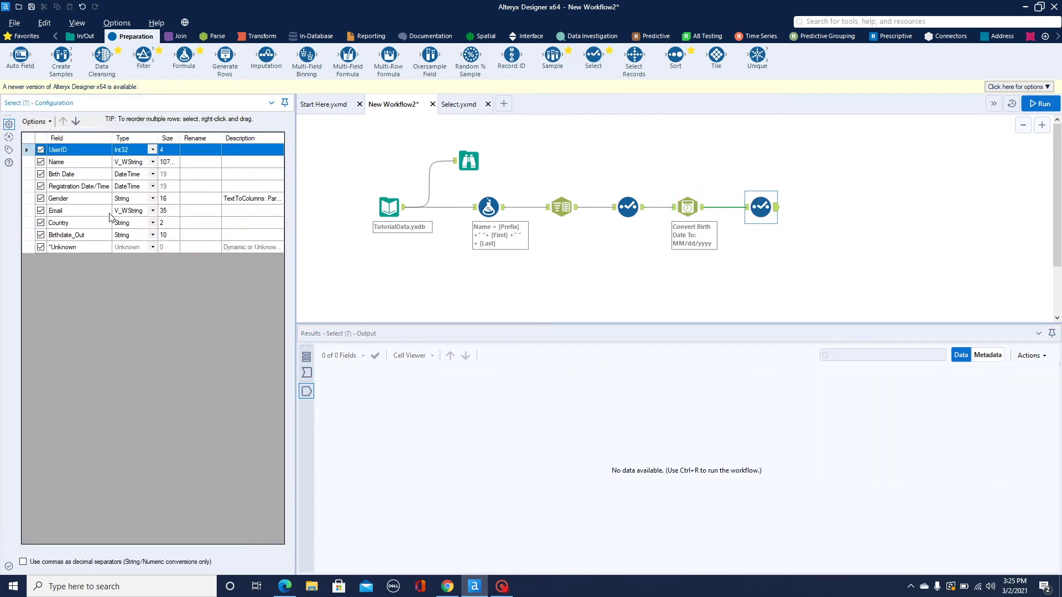
click(40, 247)
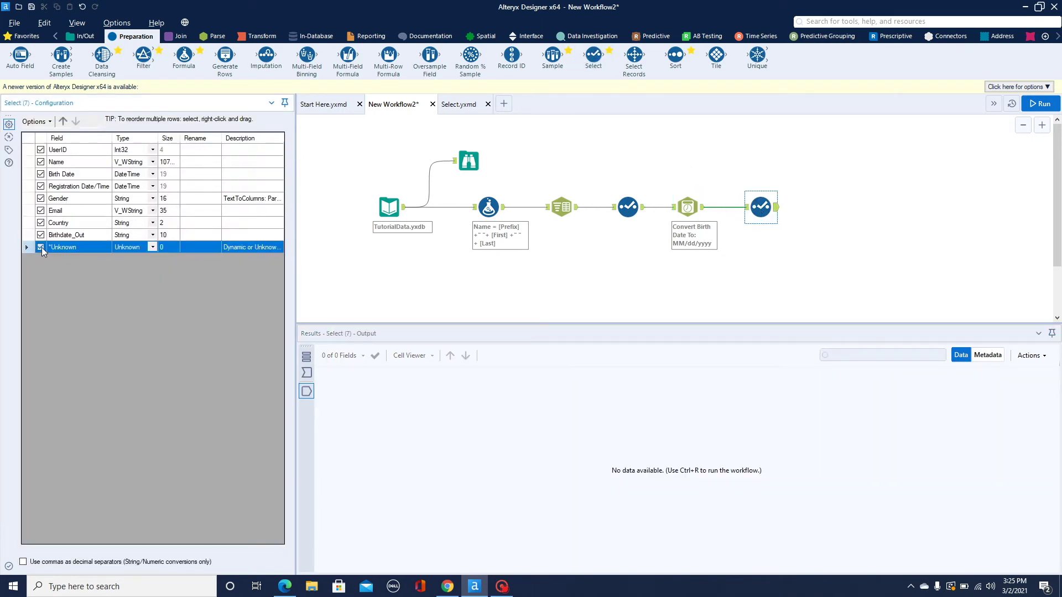
click(41, 175)
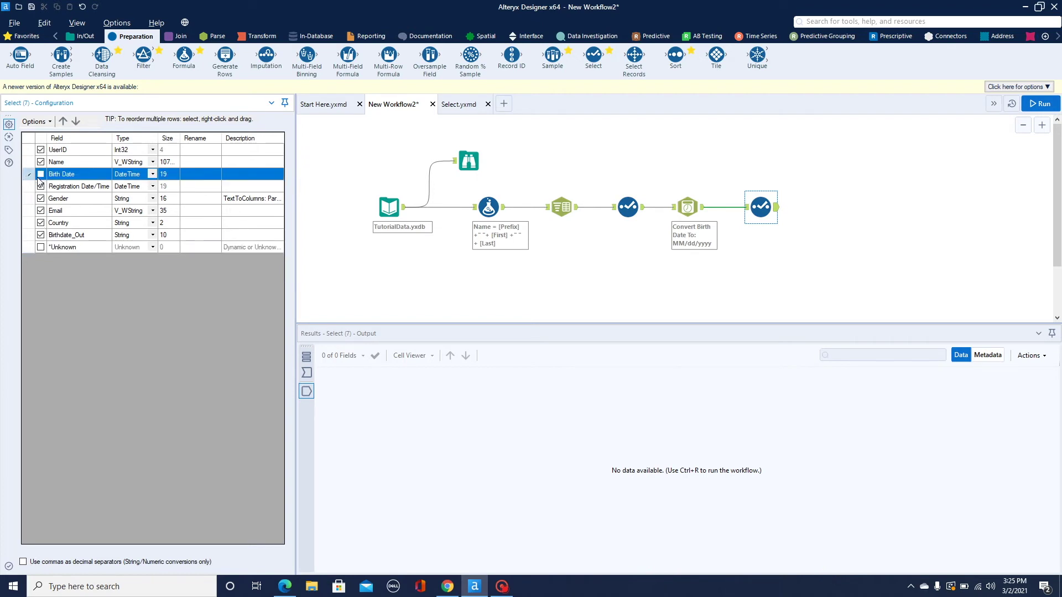
Step: Clear the inclusion of the Birthdate_Out field and rename it to Birthdate in the second Select tool
click(41, 235)
click(188, 235)
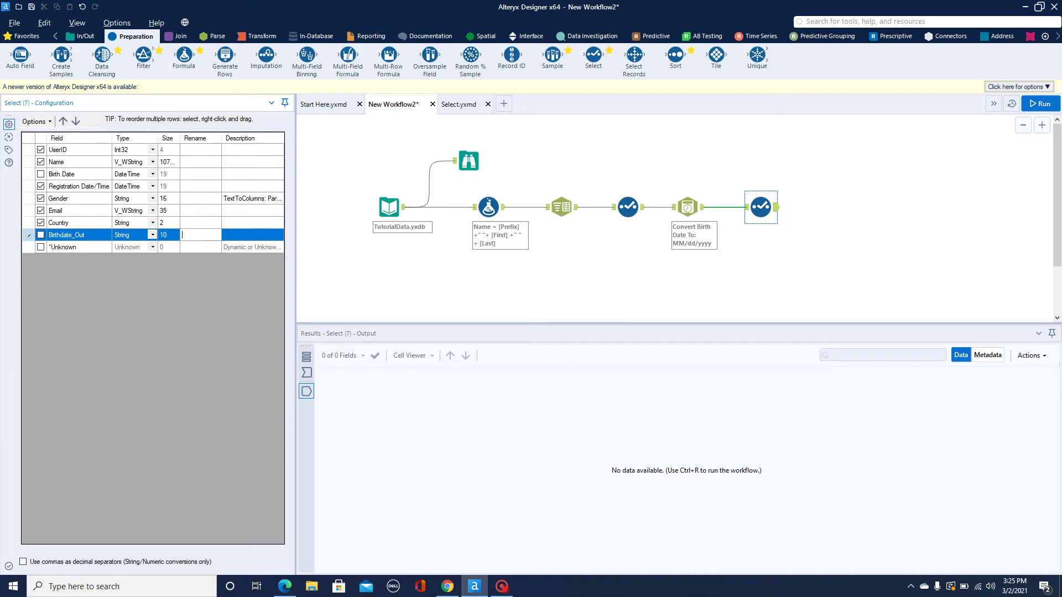
text(Birthdate)
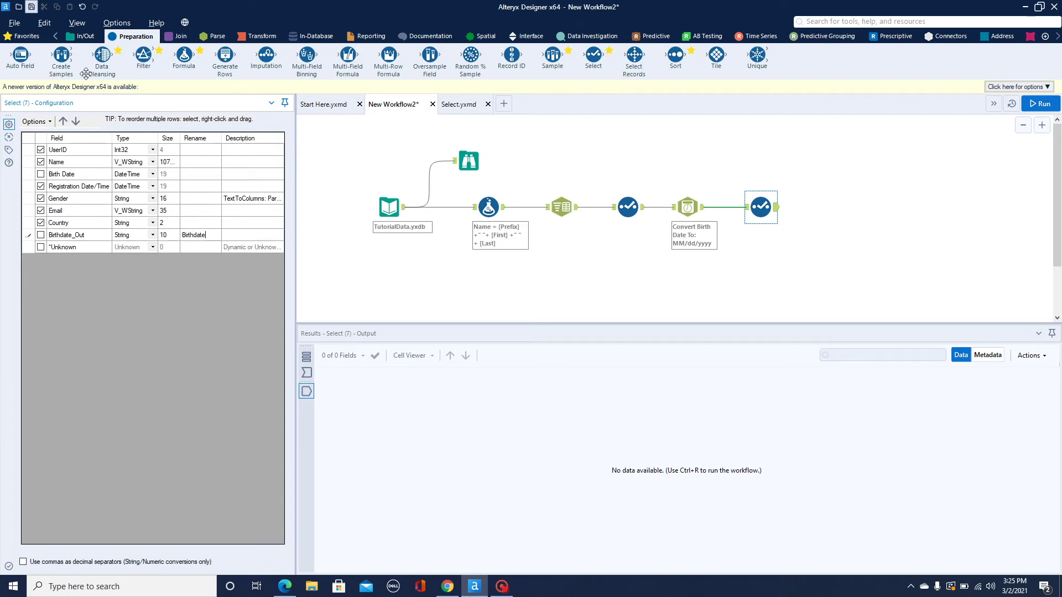
click(403, 285)
click(761, 207)
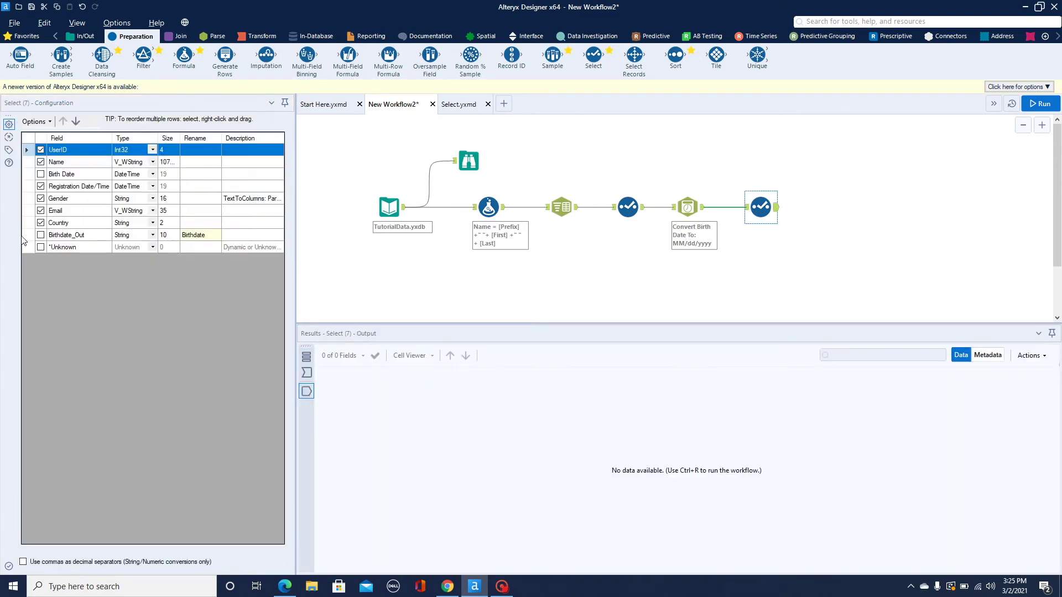
Step: Move Birthdate_Out up the field order to directly below Birth Date and include it in the output
click(25, 236)
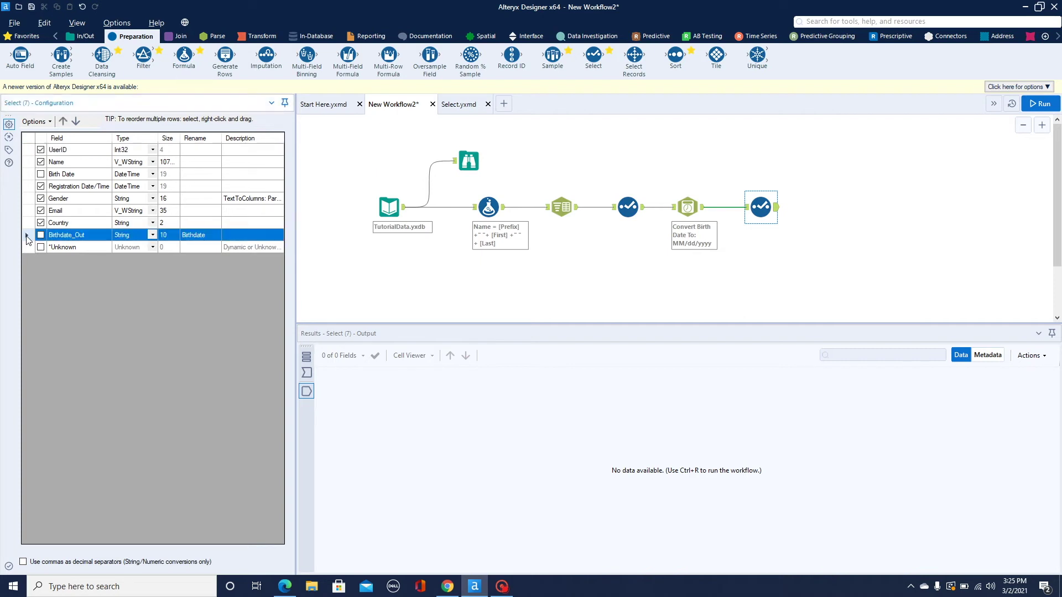
click(60, 126)
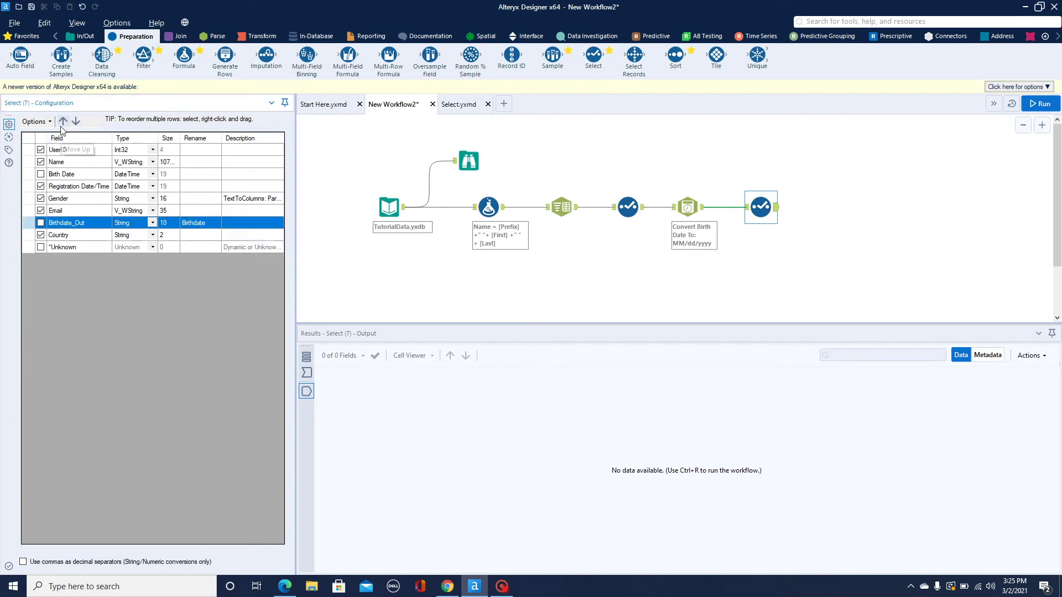
click(61, 126)
click(61, 126)
click(61, 126)
click(40, 186)
Step: Move the excluded Birth Date field down the field order to directly below Country
click(32, 175)
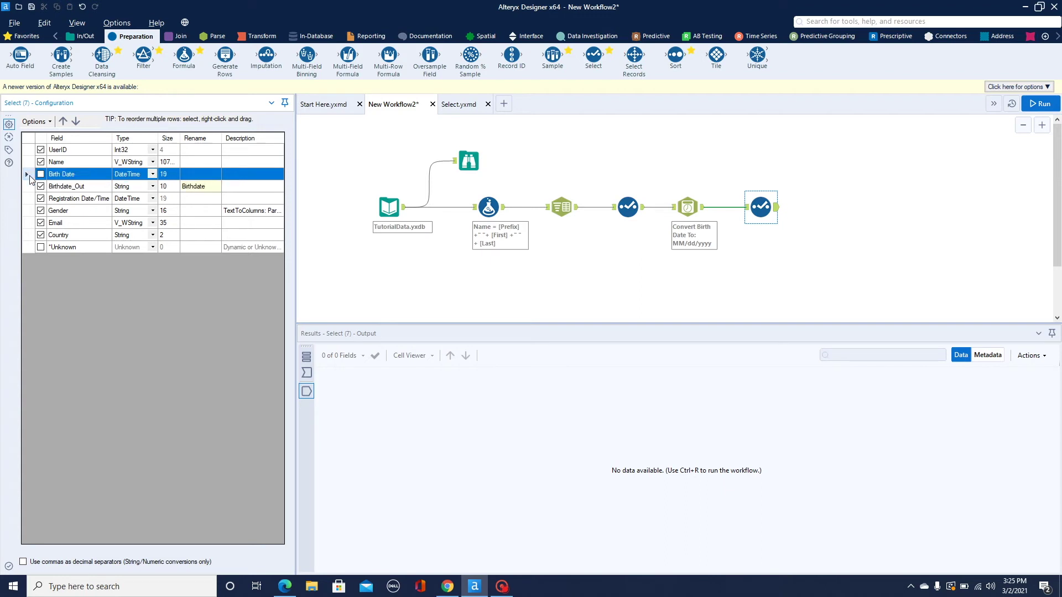
click(77, 124)
click(76, 124)
click(77, 124)
click(77, 124)
click(77, 123)
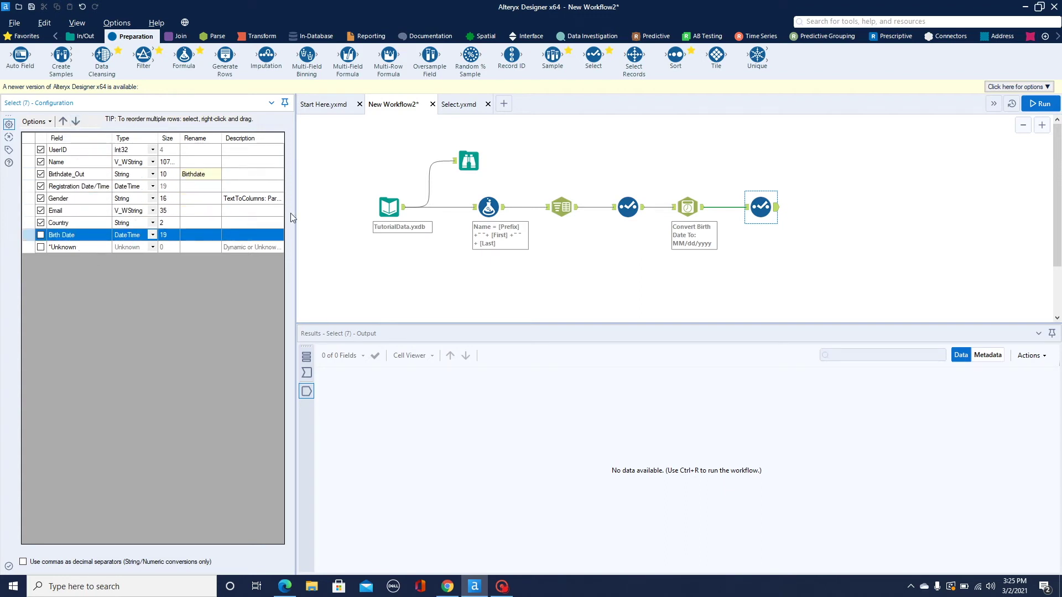
Step: Sort the second Select tool's fields by new field name in ascending order
click(53, 122)
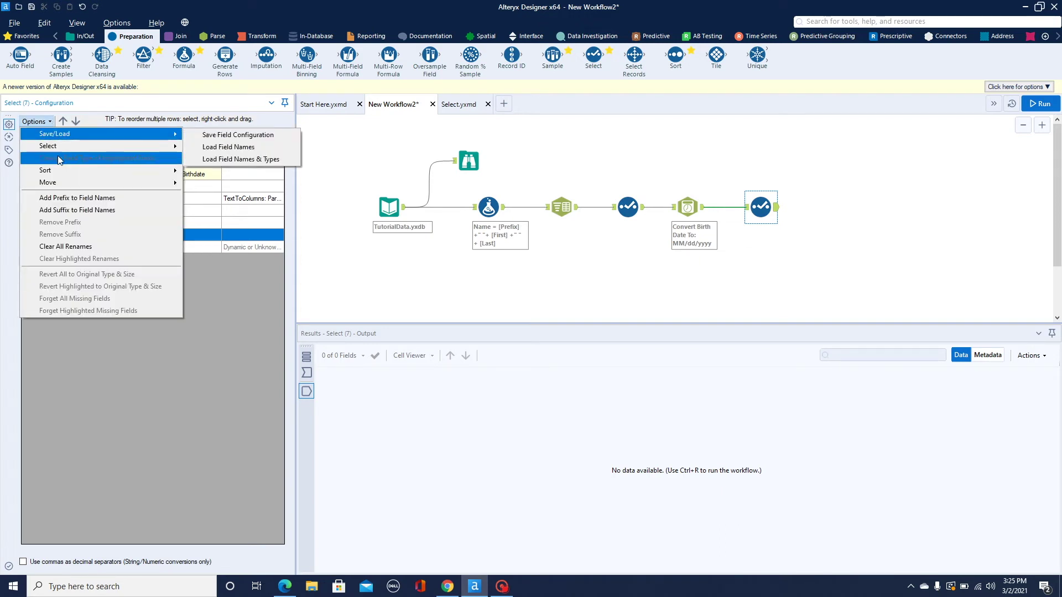
mouse_move(62, 172)
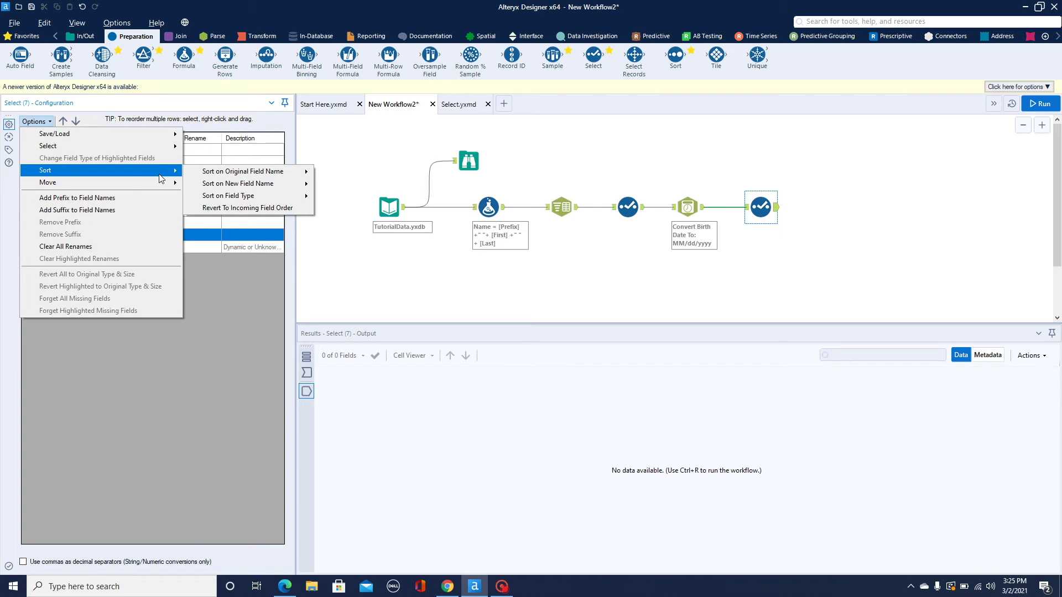
mouse_move(230, 175)
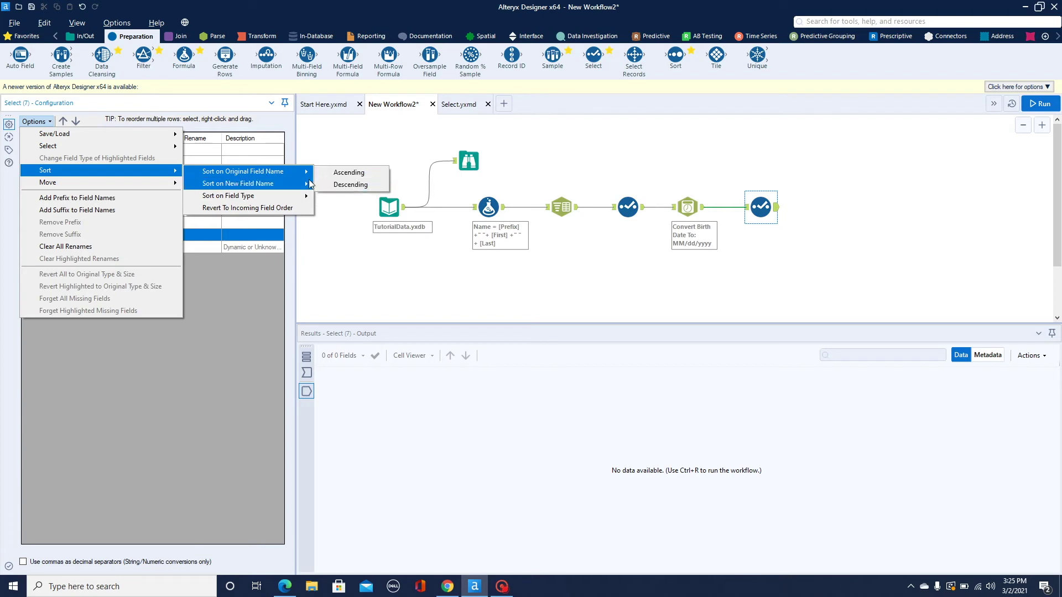
mouse_move(307, 181)
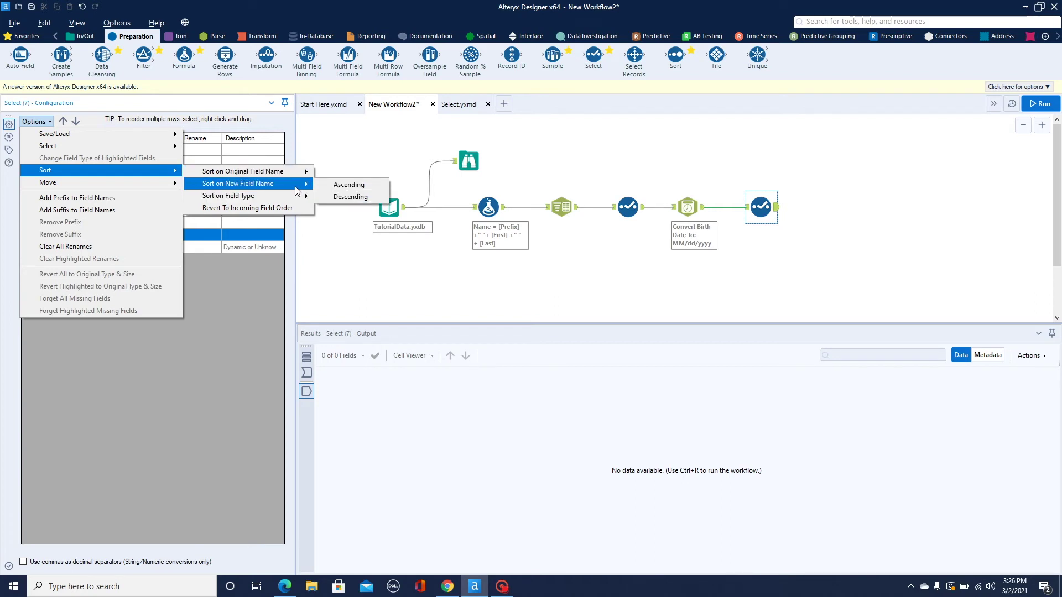
mouse_move(289, 199)
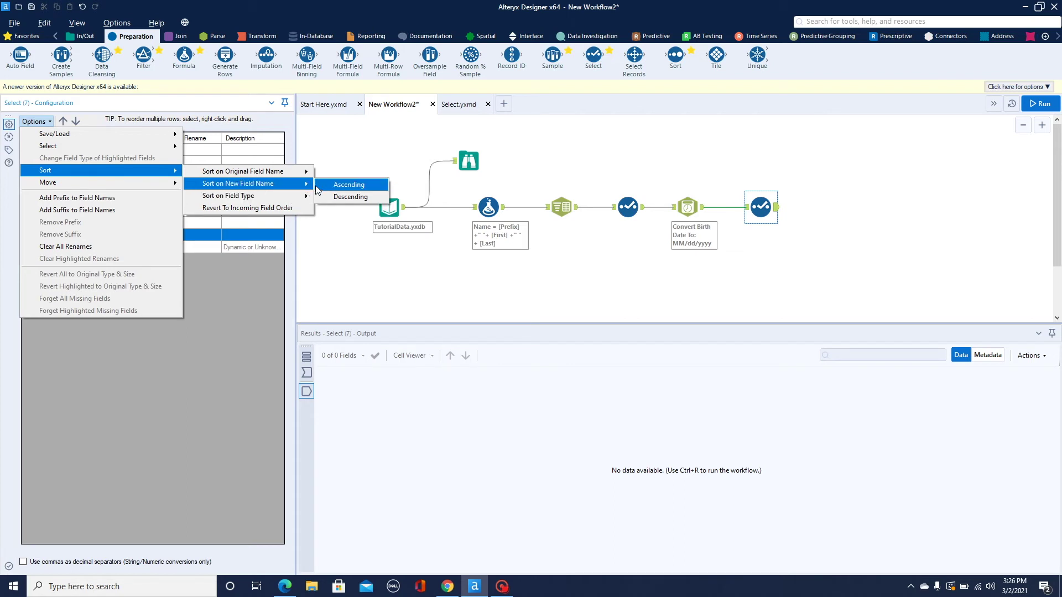
click(327, 187)
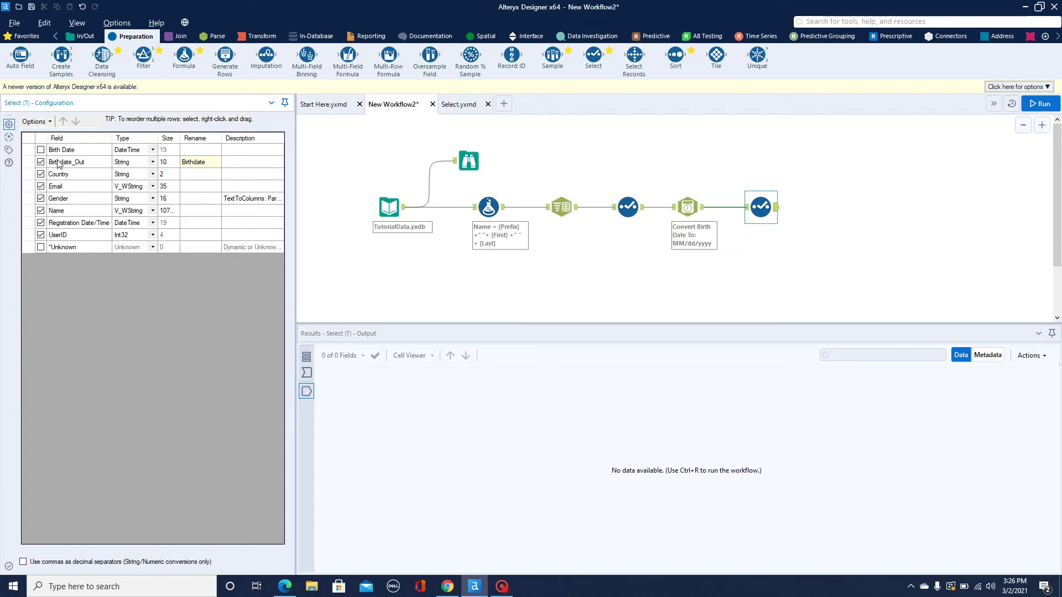
Step: Revert the second Select tool's fields to the incoming field order
click(50, 123)
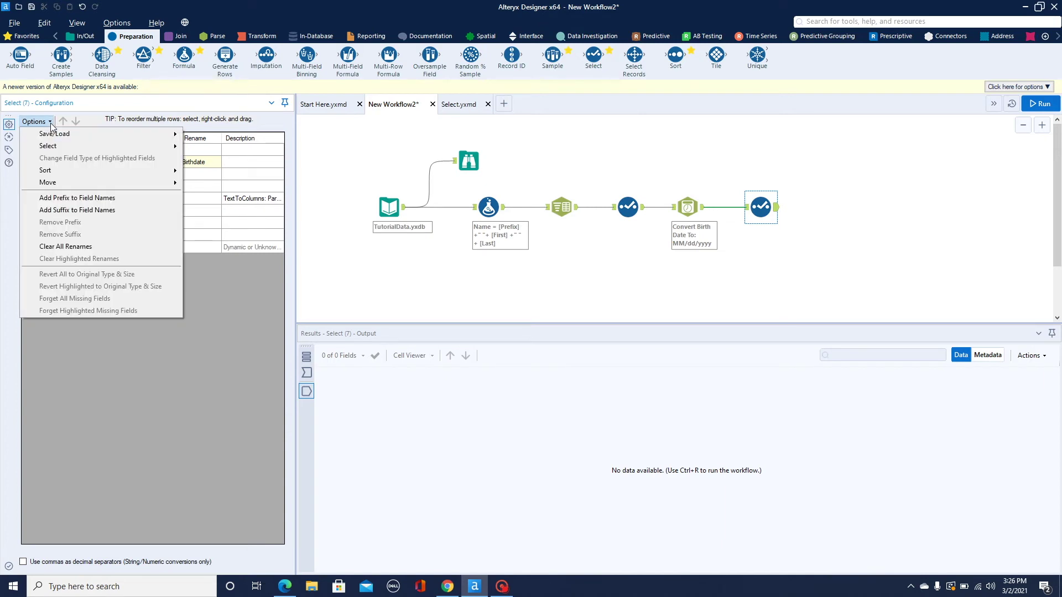
mouse_move(122, 135)
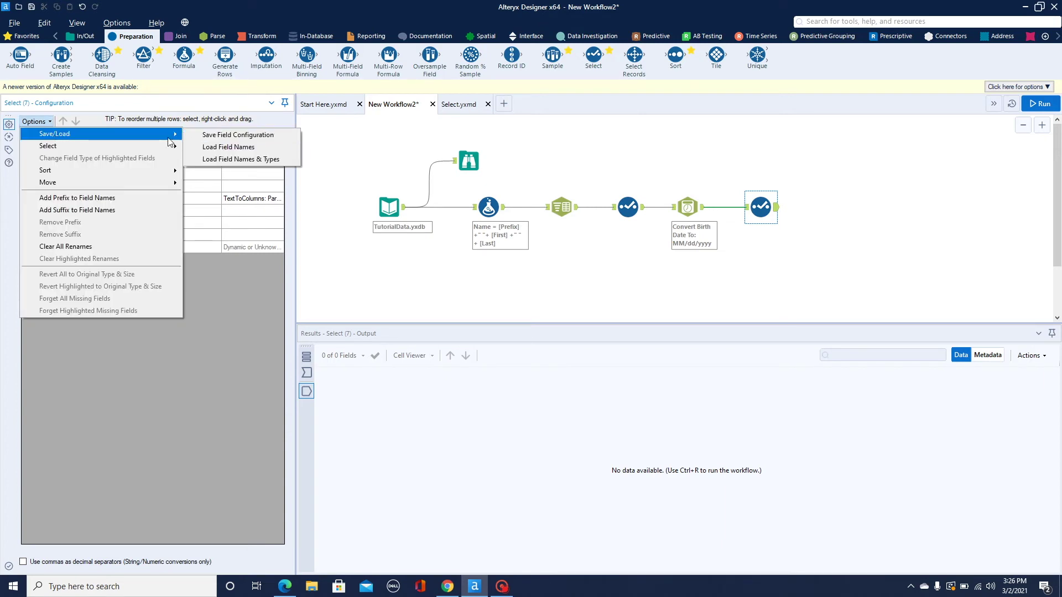
mouse_move(166, 171)
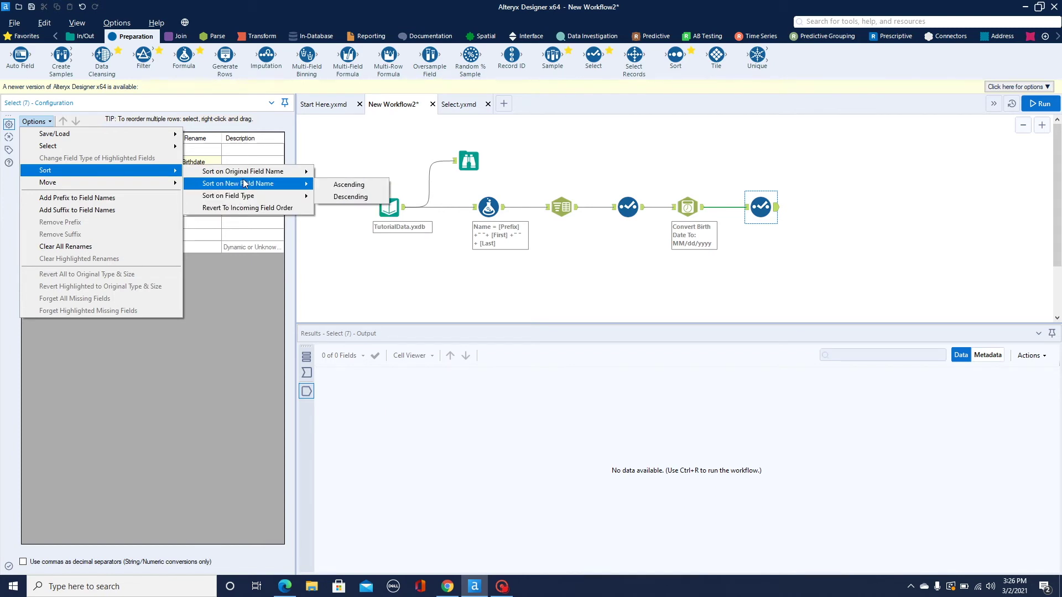
click(244, 208)
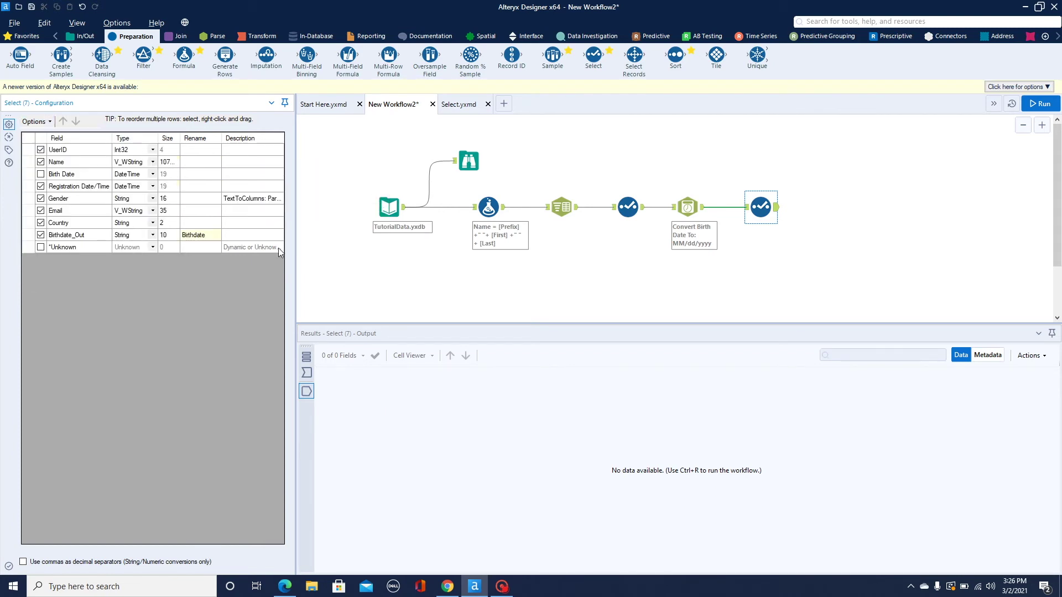
click(327, 284)
key(ctrl+r)
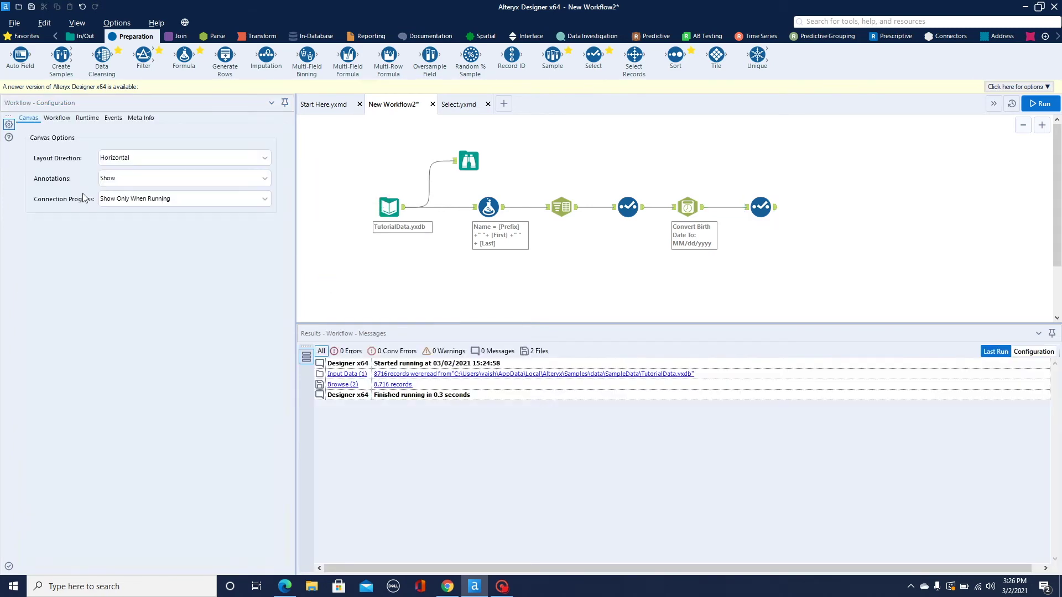
Step: Move the excluded Birth Date field down to directly below Birthdate_Out in the second Select tool
click(757, 200)
click(25, 173)
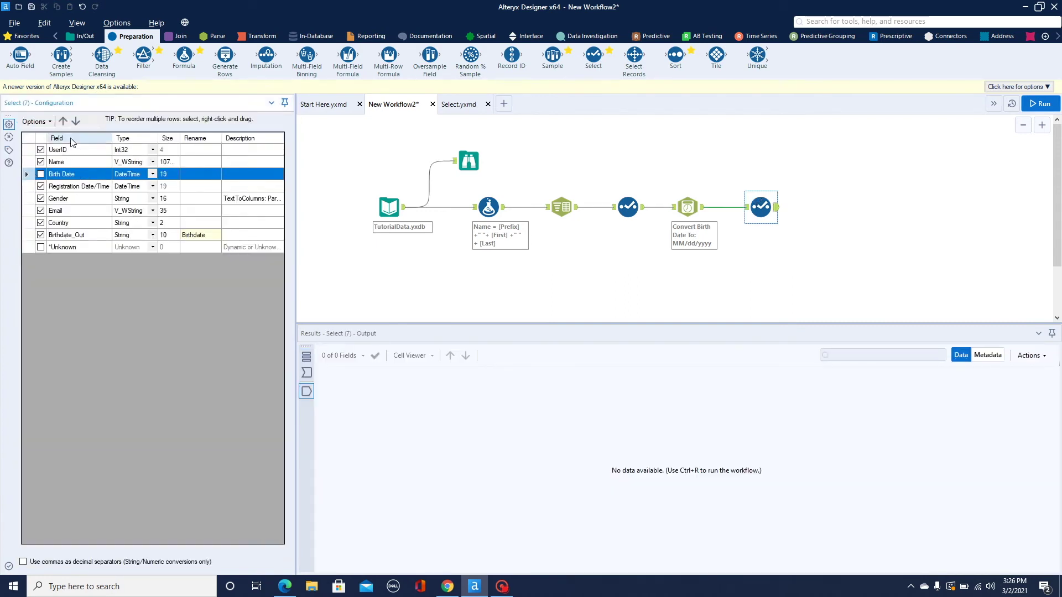
click(76, 122)
click(75, 122)
click(76, 122)
click(76, 121)
click(76, 122)
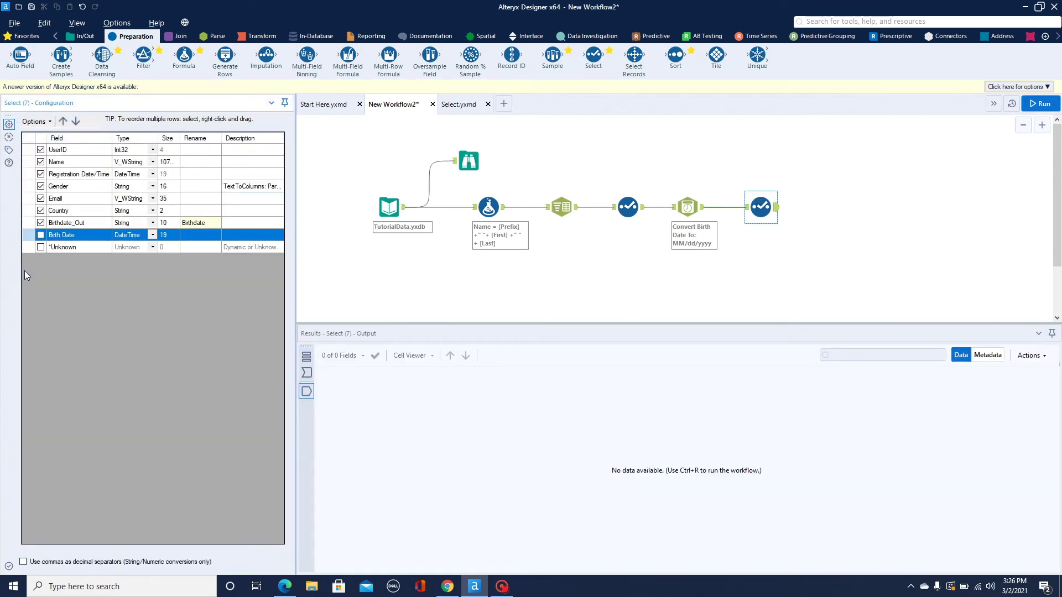
Step: Move the Birthdate_Out field up to directly below Name in the second Select tool
click(25, 222)
click(65, 122)
click(65, 123)
click(65, 122)
click(68, 125)
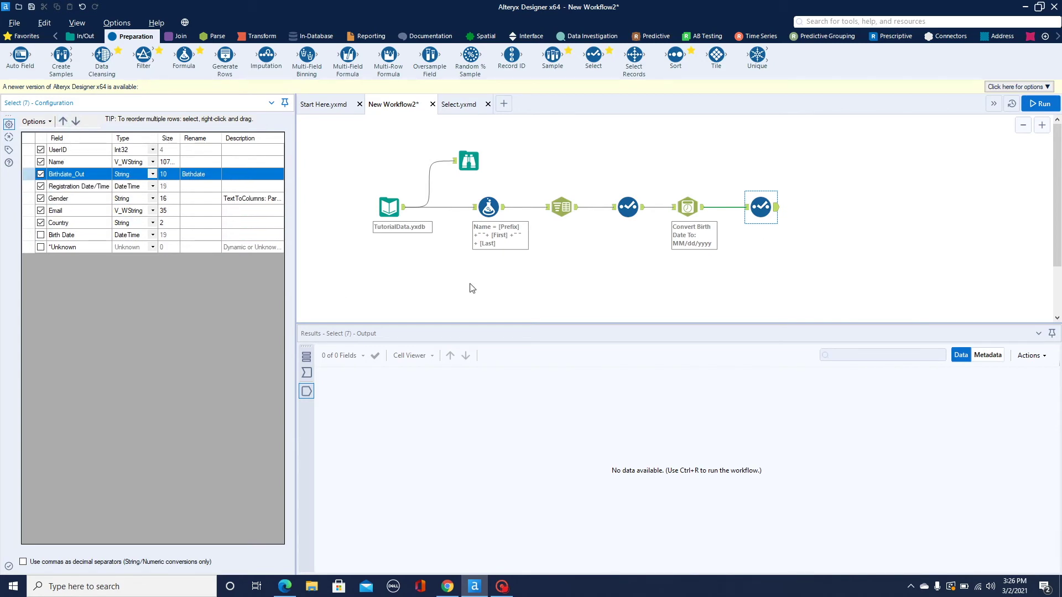
Step: Run the workflow and look through the records output by the second Select tool
click(1040, 104)
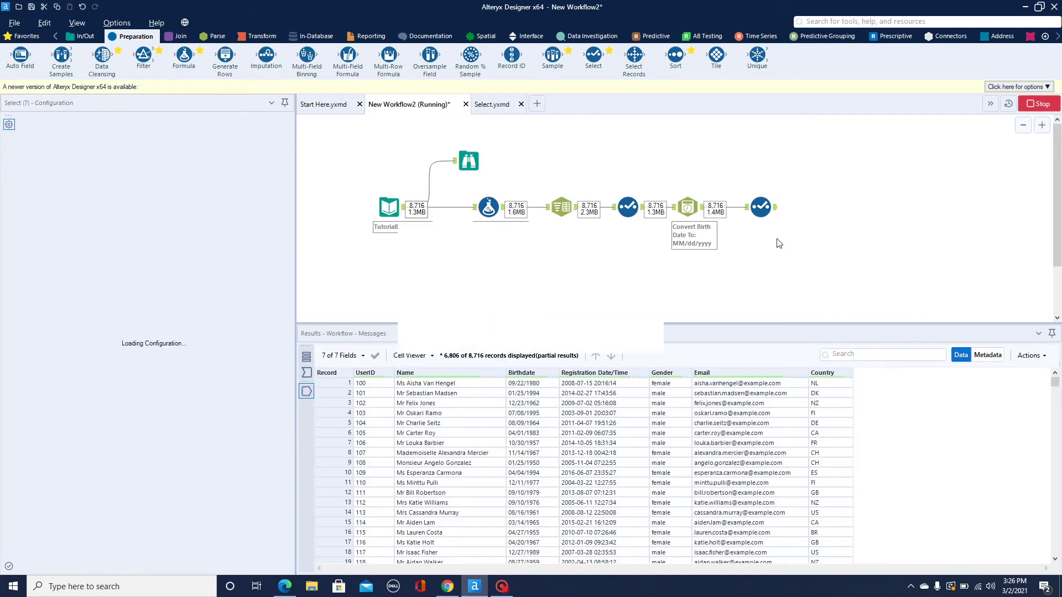
click(627, 335)
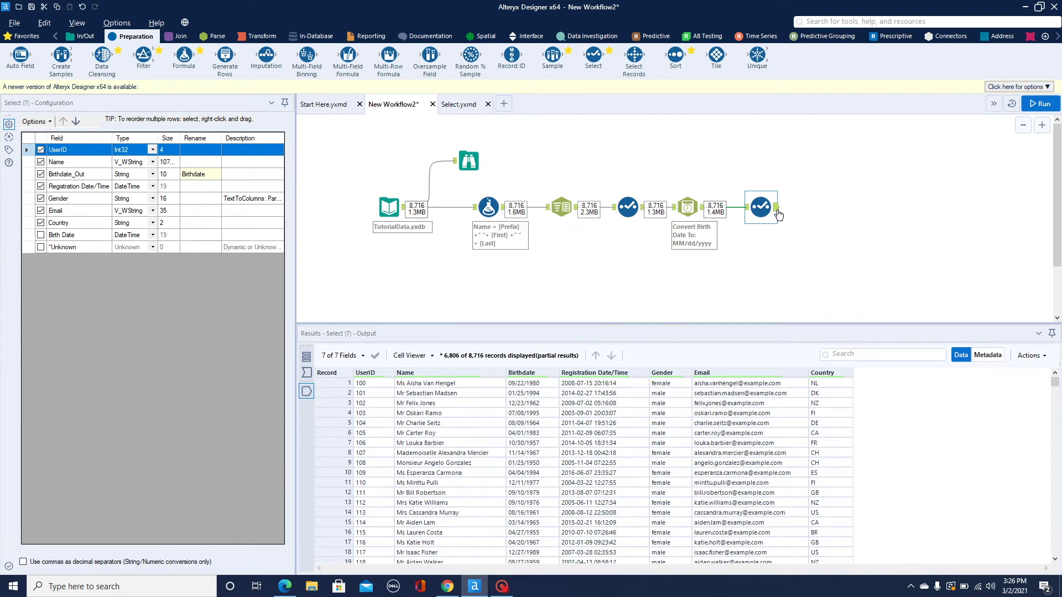
click(826, 255)
click(775, 211)
scroll(733, 457, down, 2)
scroll(733, 457, up, 2)
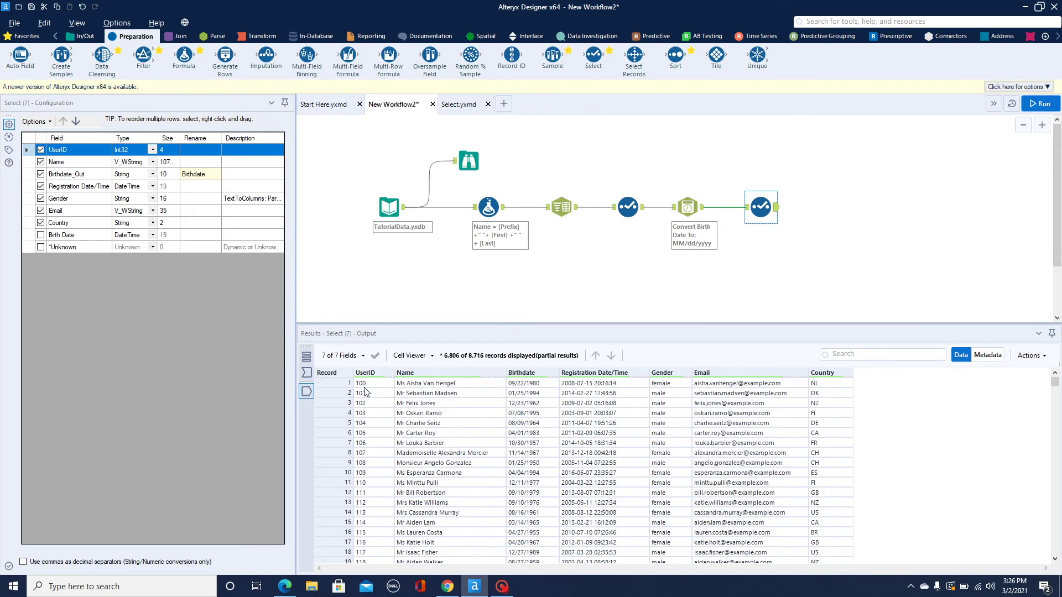
scroll(382, 550, down, 3)
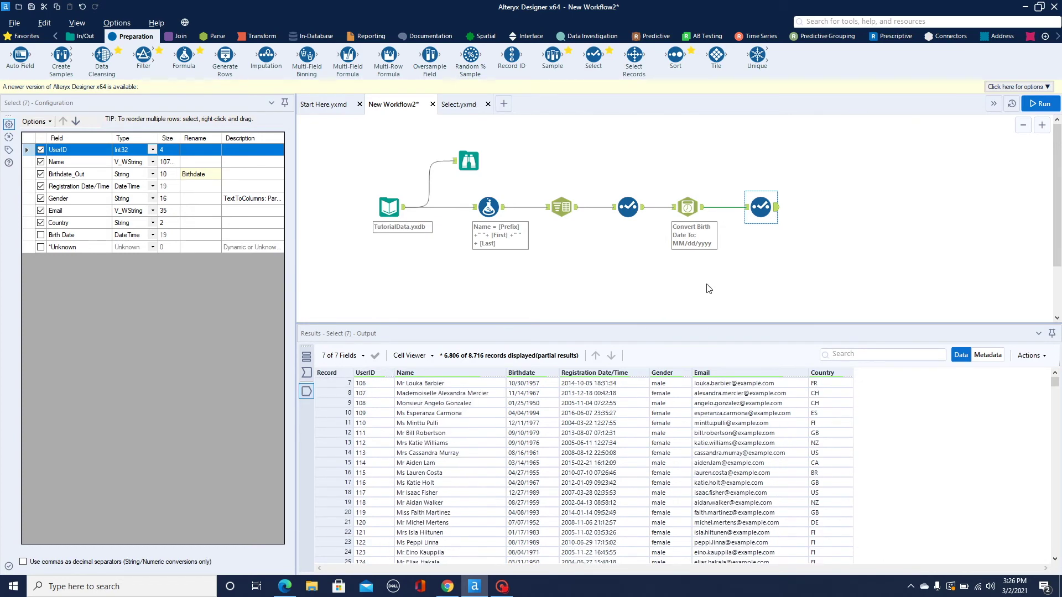
Step: Add a Unique tool after the second Select tool, find unique values by UserID, and run the workflow
click(721, 280)
drag(757, 54, 828, 200)
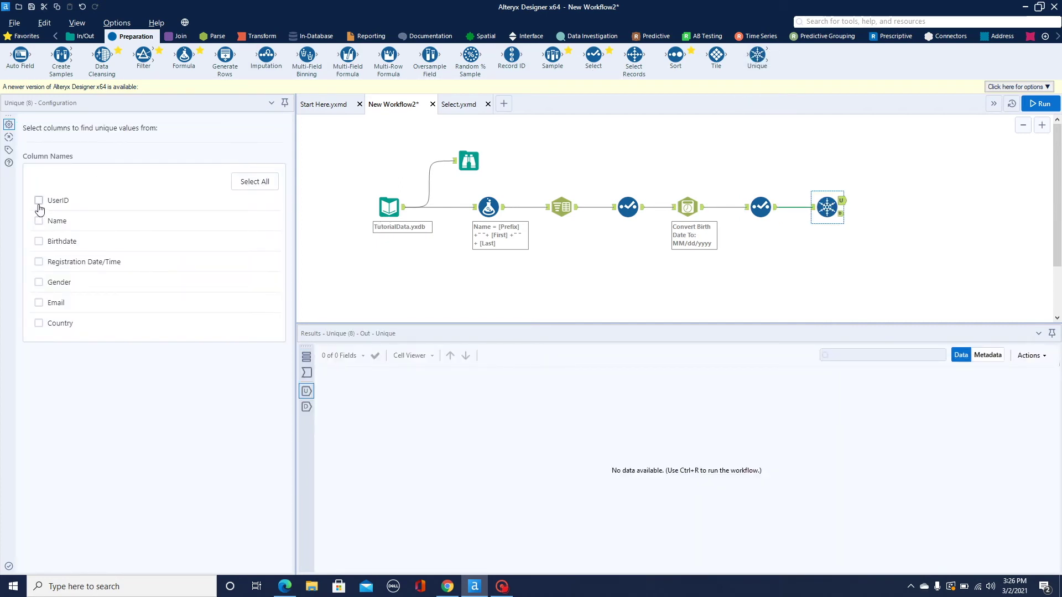
click(38, 200)
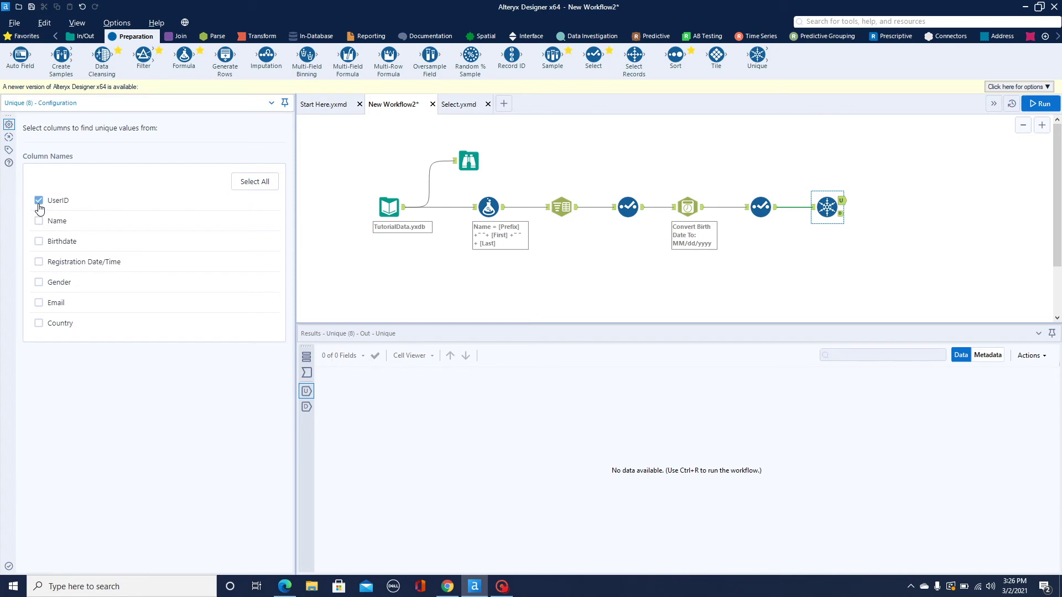
click(1029, 105)
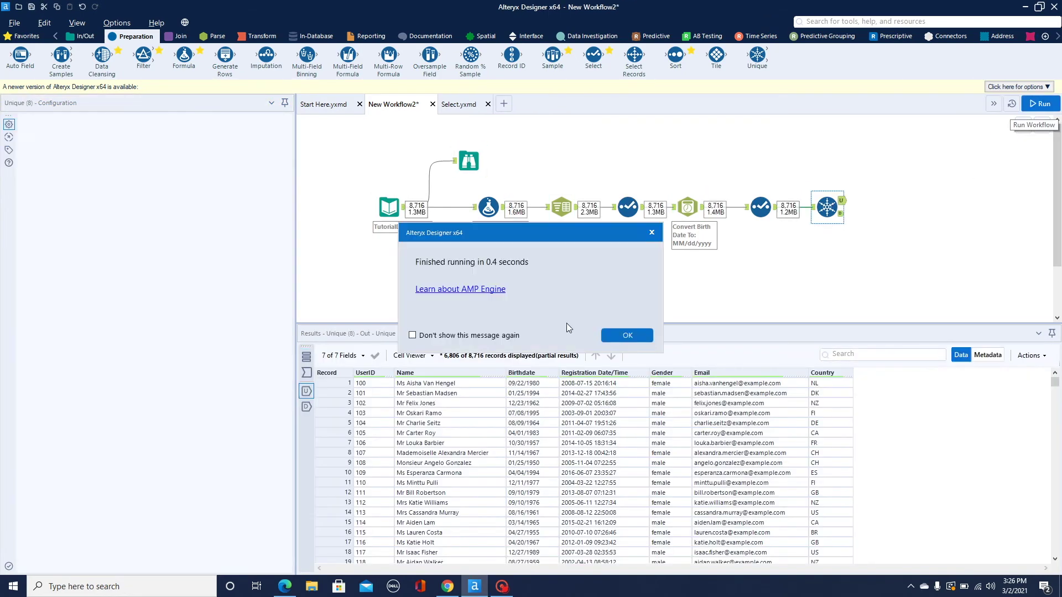
click(623, 334)
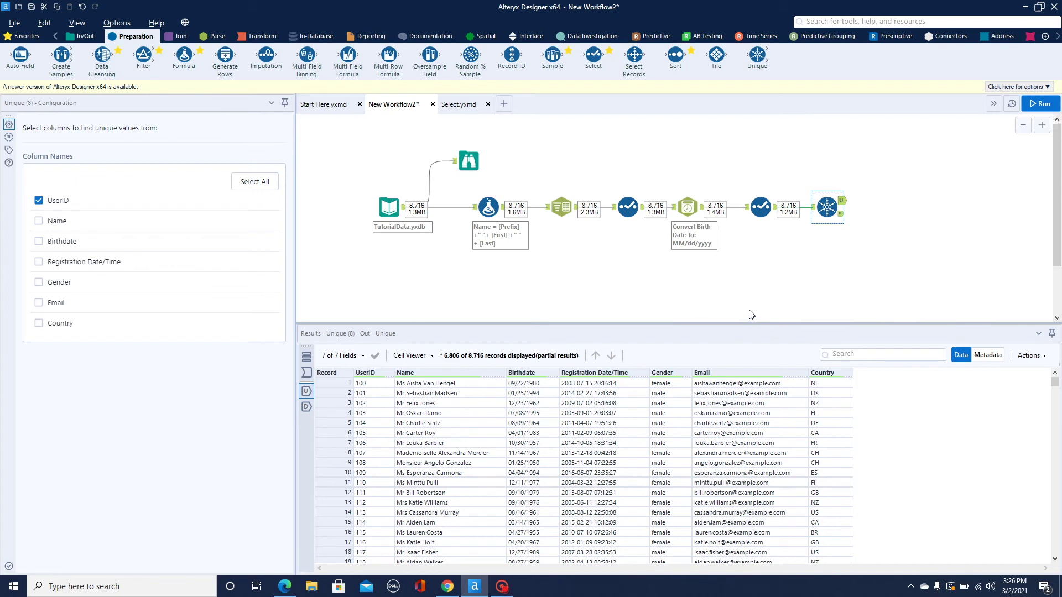
Step: Compare the second Select tool's output with the Unique tool's unique and duplicate outputs
click(770, 213)
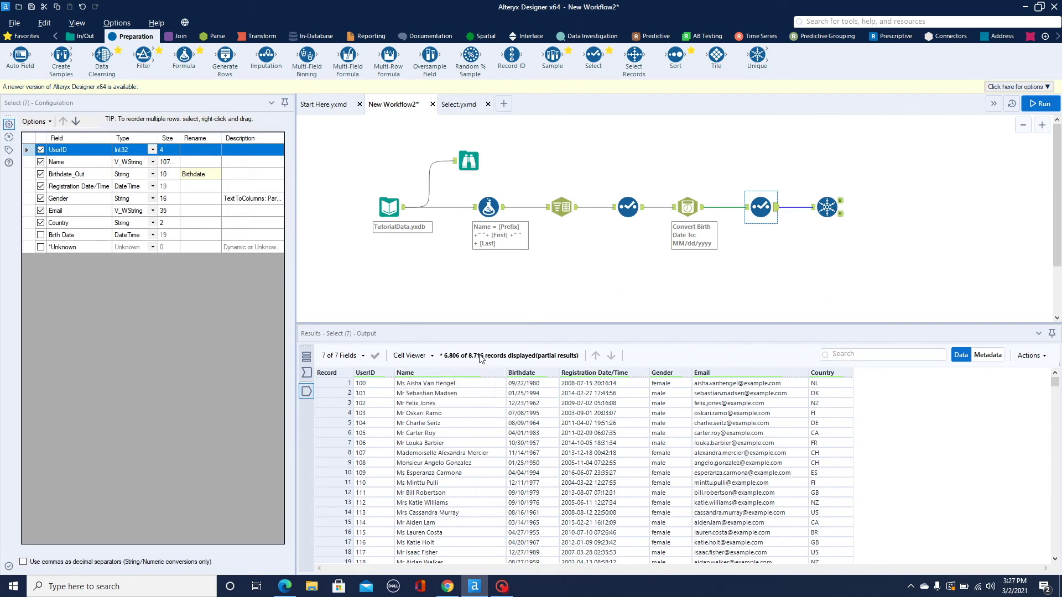
click(836, 206)
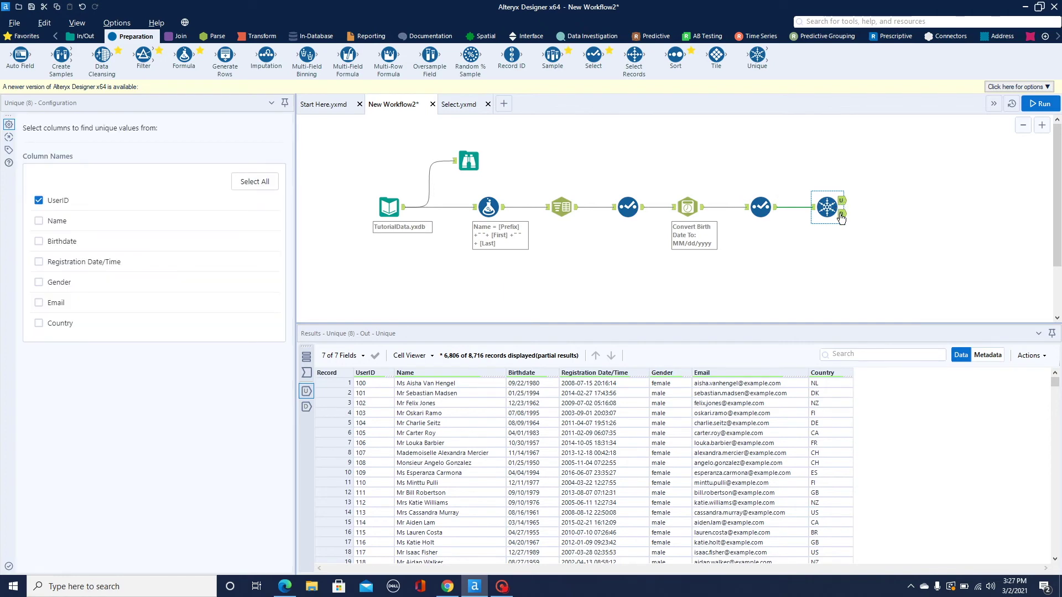
click(842, 215)
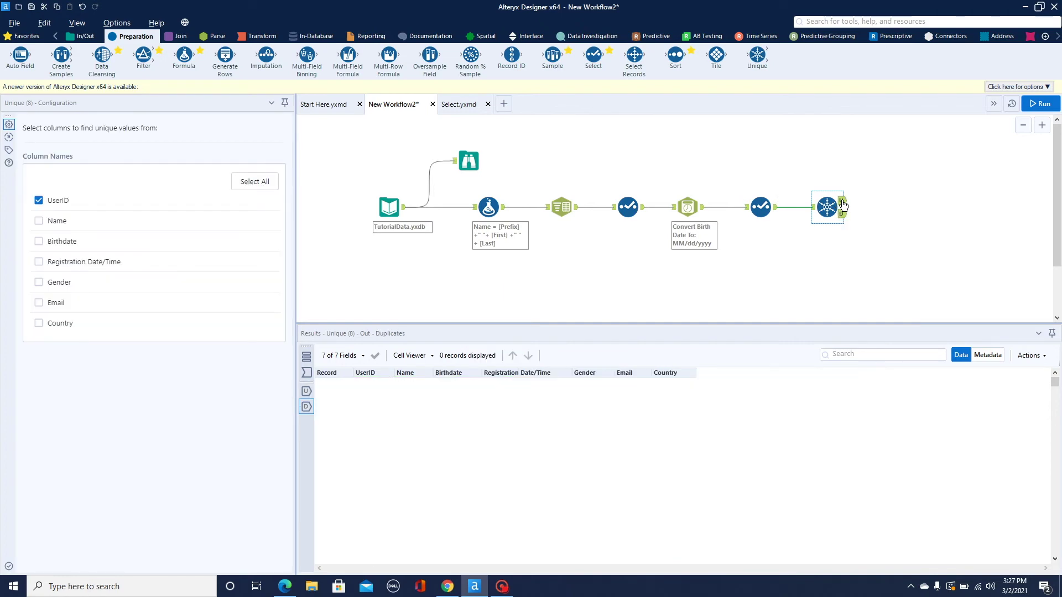
click(841, 201)
click(841, 214)
click(841, 204)
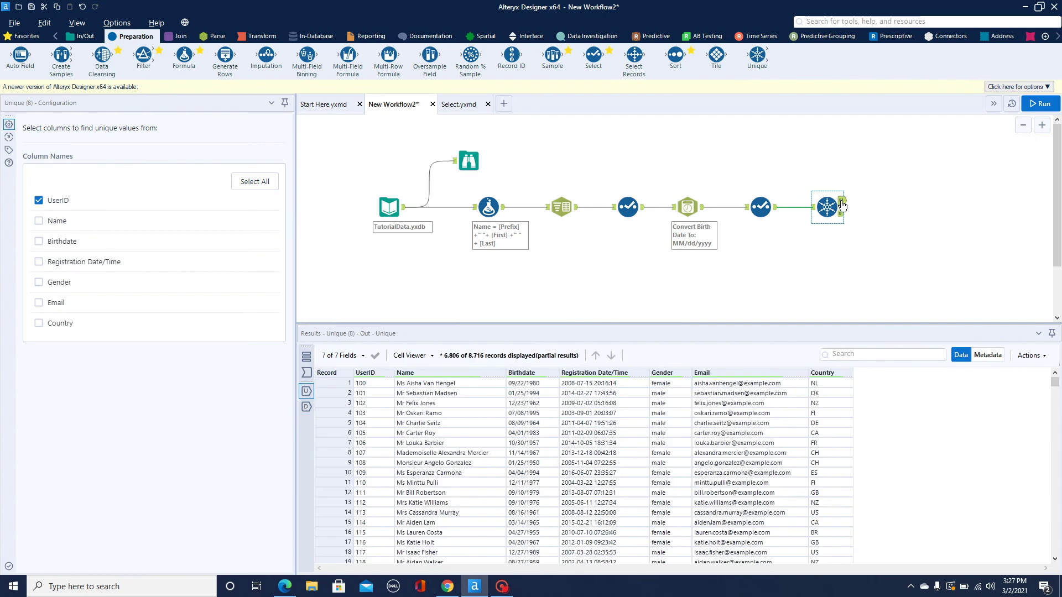
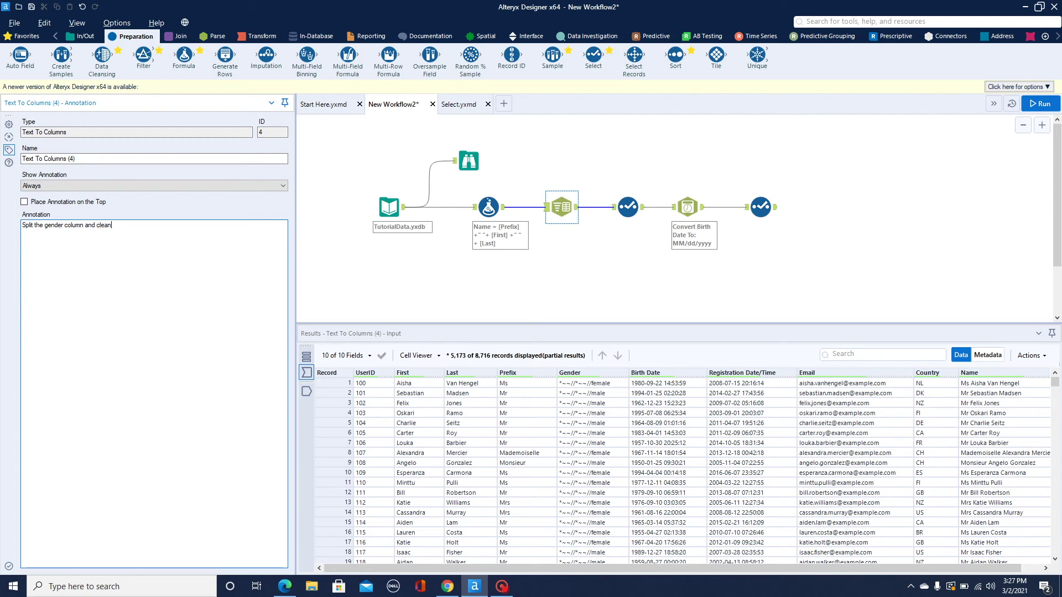
Step: Finish the Text To Columns tool's annotation as "Split the gender column and clean it"
text(t)
click(653, 306)
Step: Set the first Select tool's annotation to always show and to read "select required columns and rename"
click(636, 208)
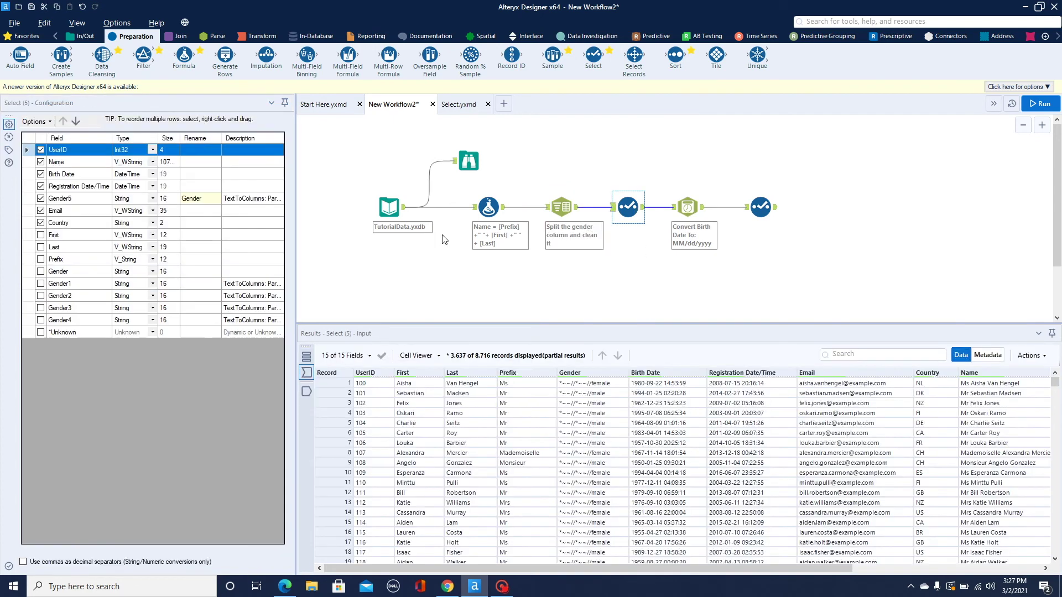
click(9, 150)
click(149, 186)
click(55, 197)
click(83, 249)
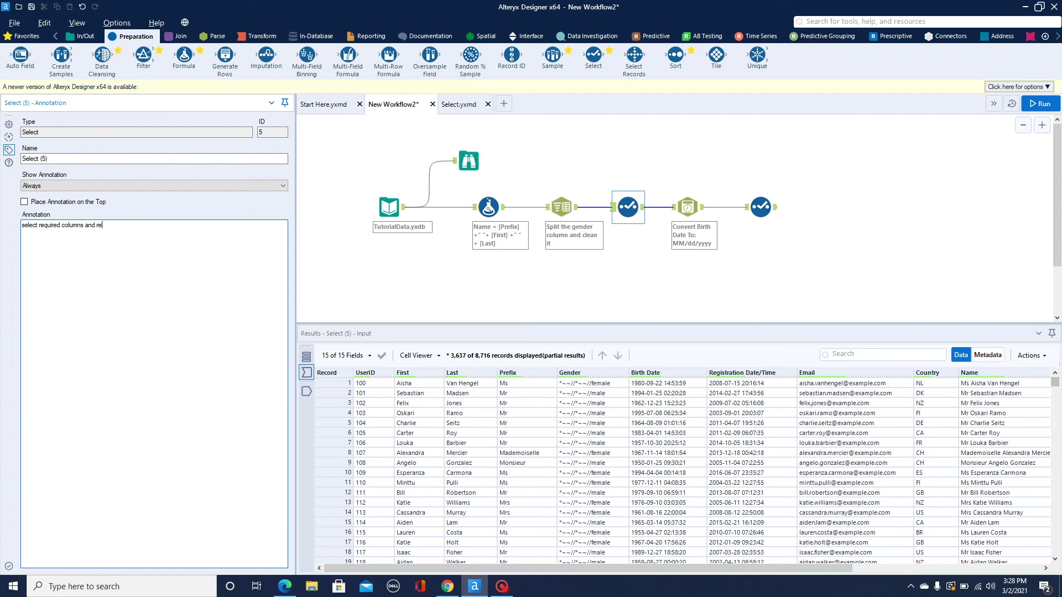
text(e)
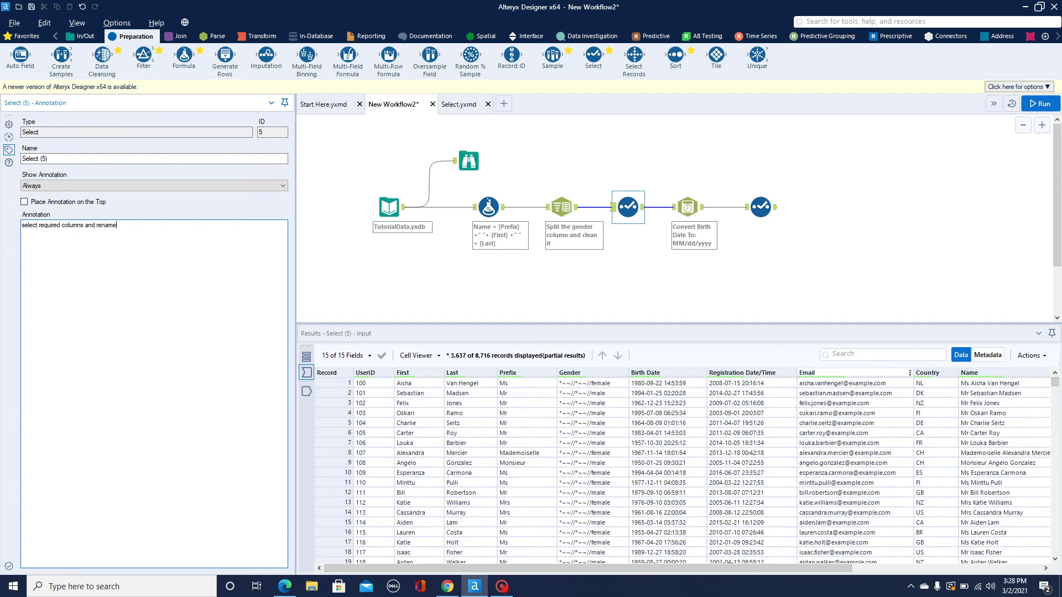
Step: Copy the first Select tool's annotation text into the annotation of the second Select tool
drag(117, 225, 11, 225)
key(ctrl+c)
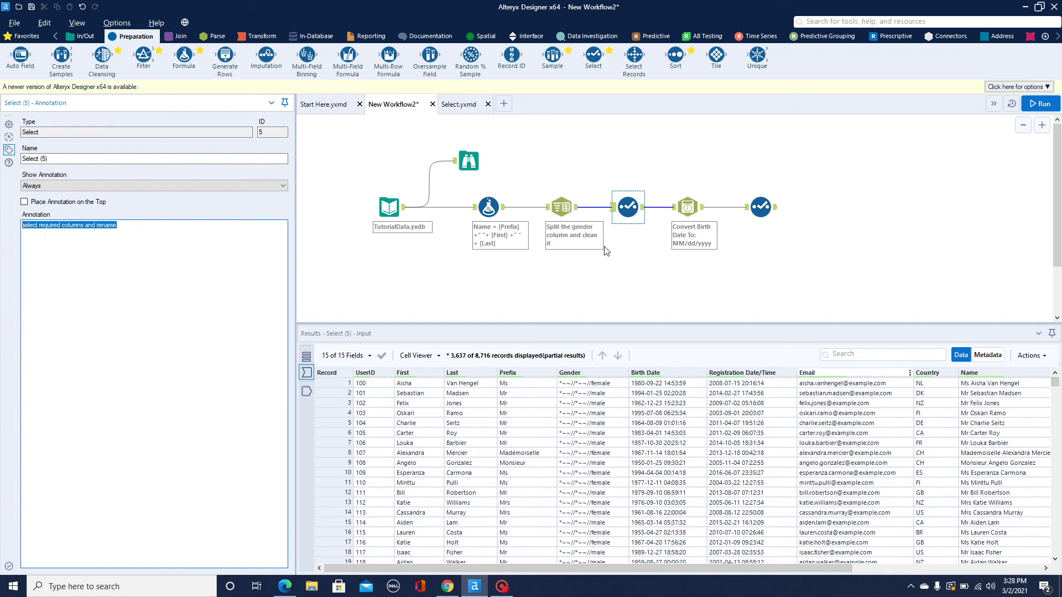
click(611, 291)
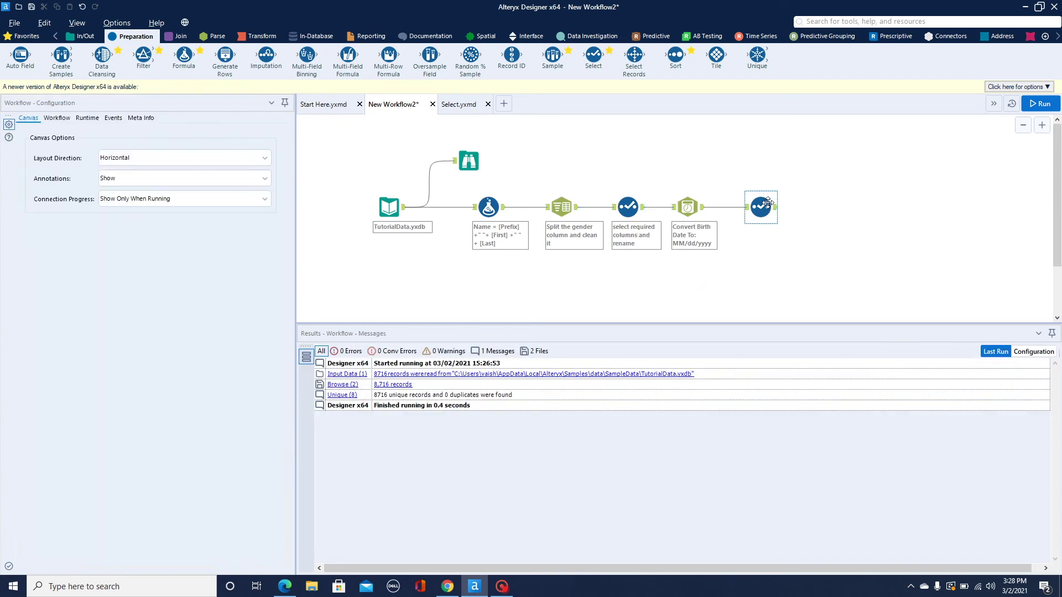
click(768, 202)
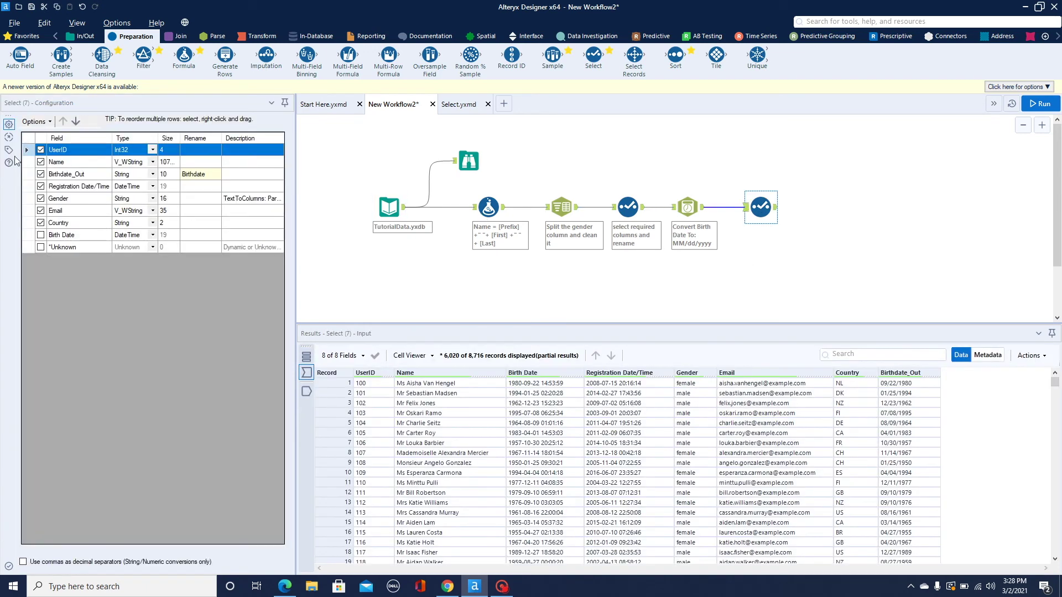
click(9, 149)
key(ctrl+v)
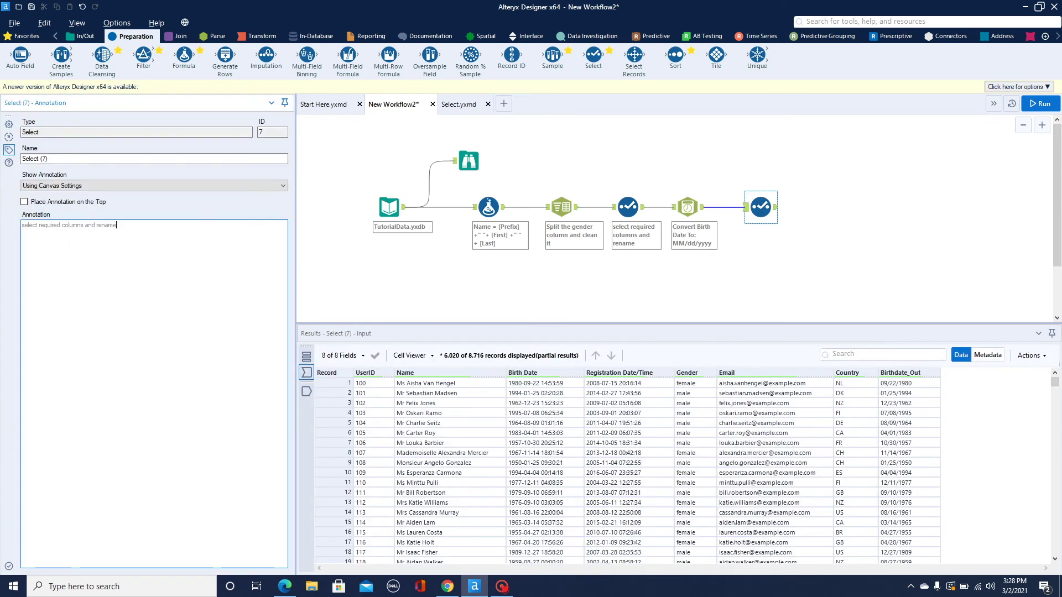
click(821, 280)
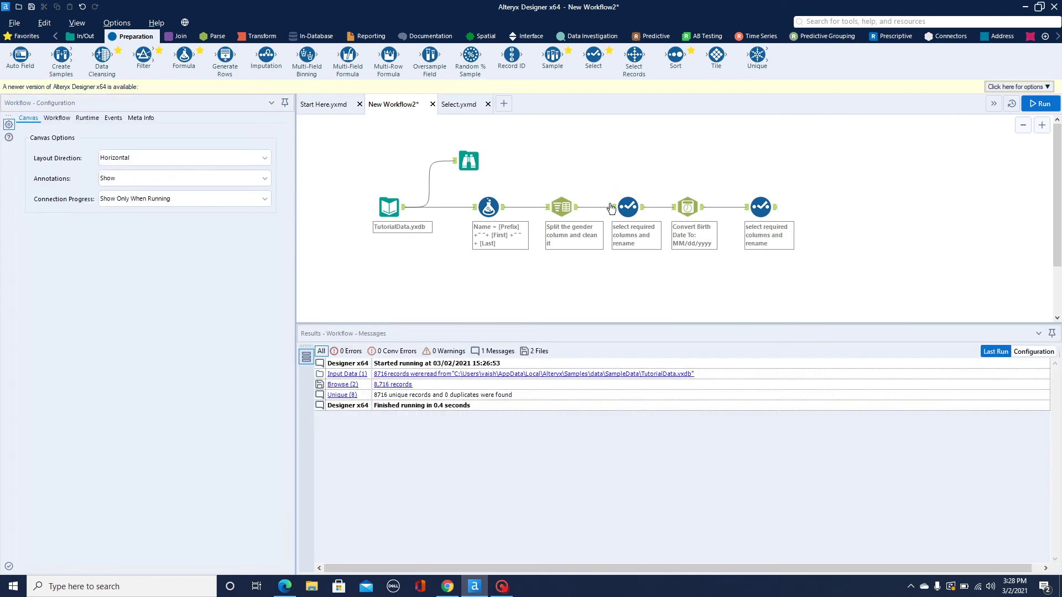
Step: Extend the first Select tool's annotation to read "select required columns and rename gender column"
click(627, 207)
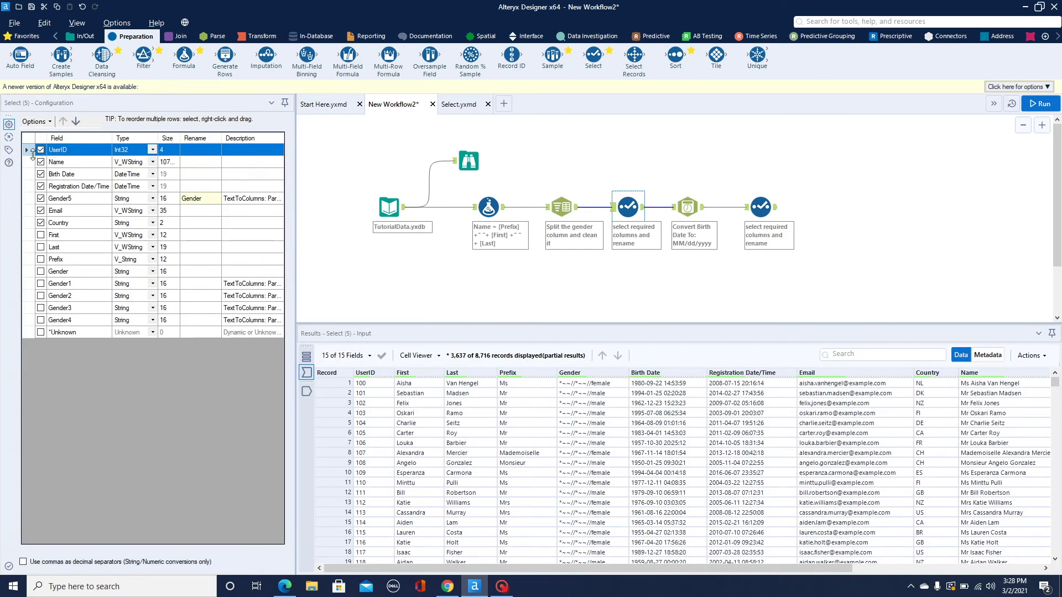
click(10, 151)
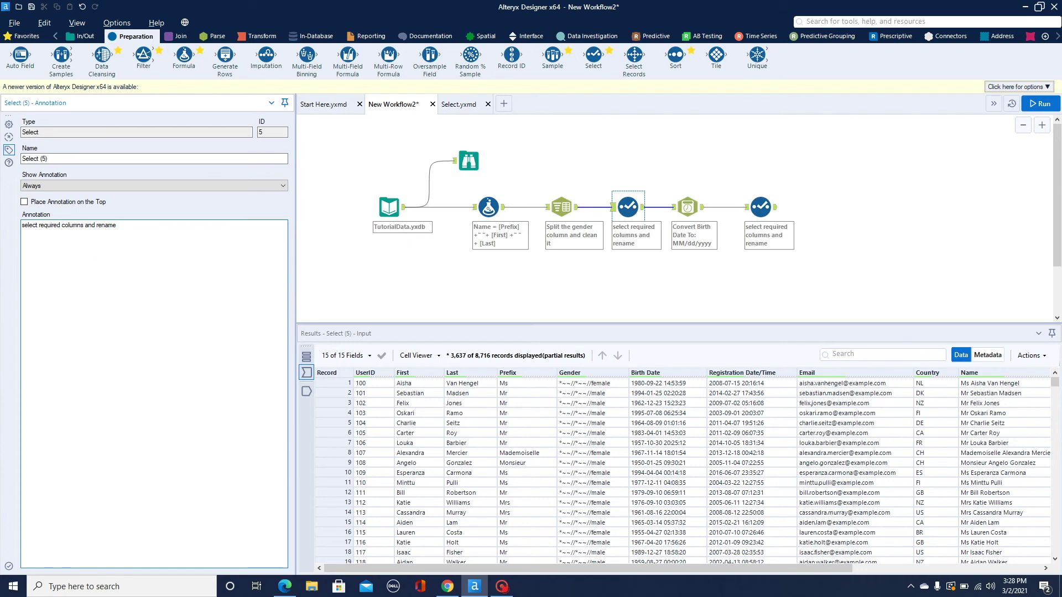
click(631, 194)
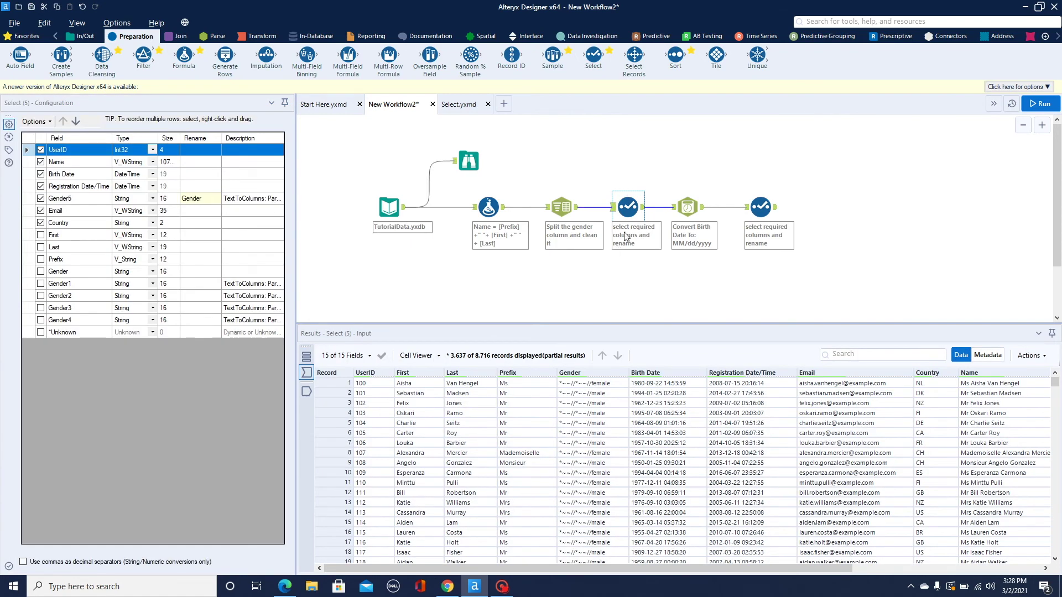
click(757, 209)
click(628, 207)
click(9, 150)
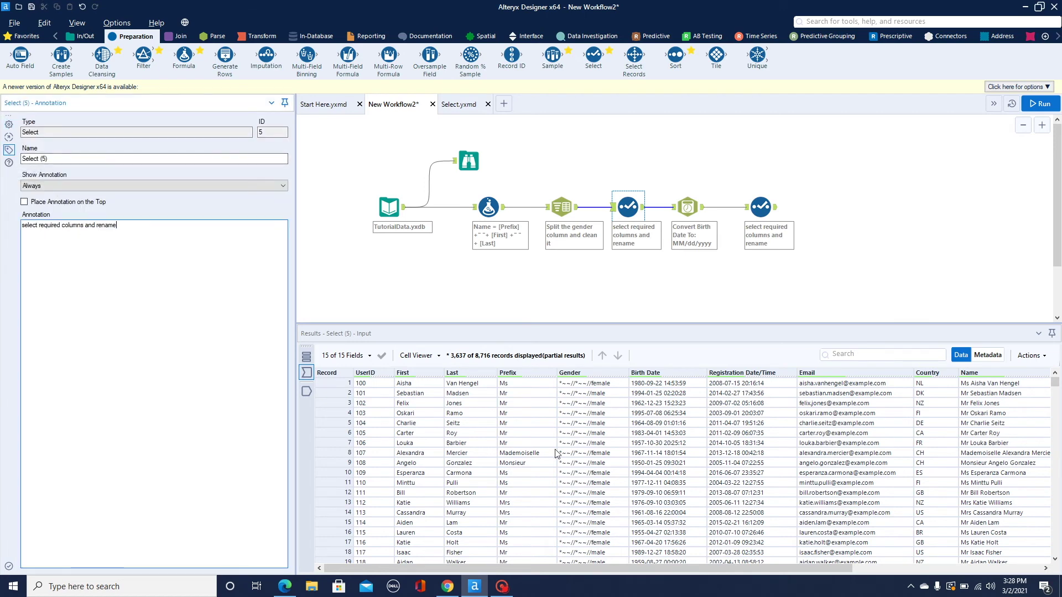
text(column)
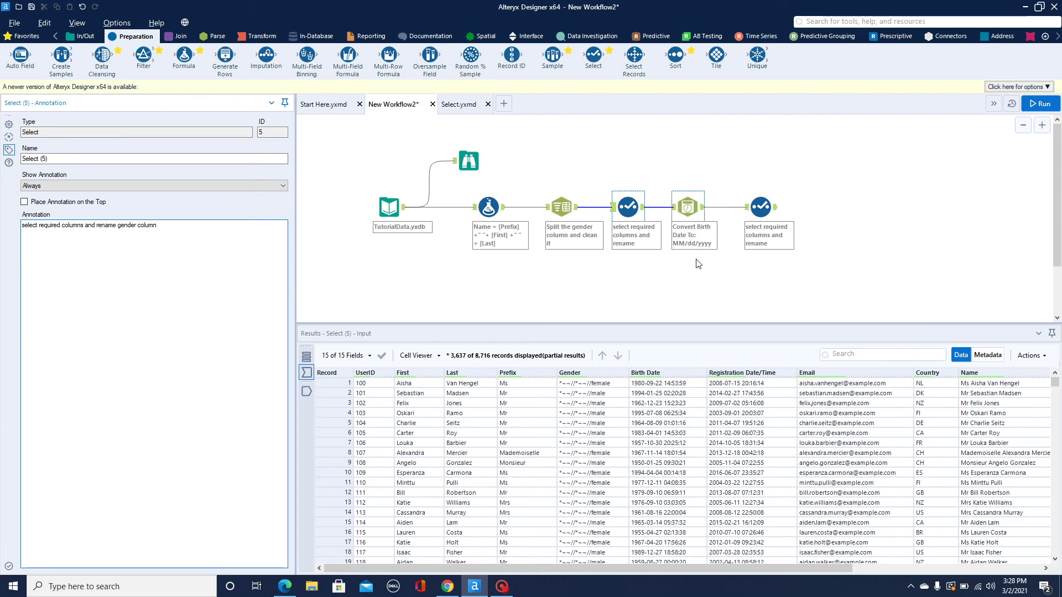
Step: Extend the second Select tool's annotation to read "select required columns and rename birthdate column"
click(760, 206)
click(116, 227)
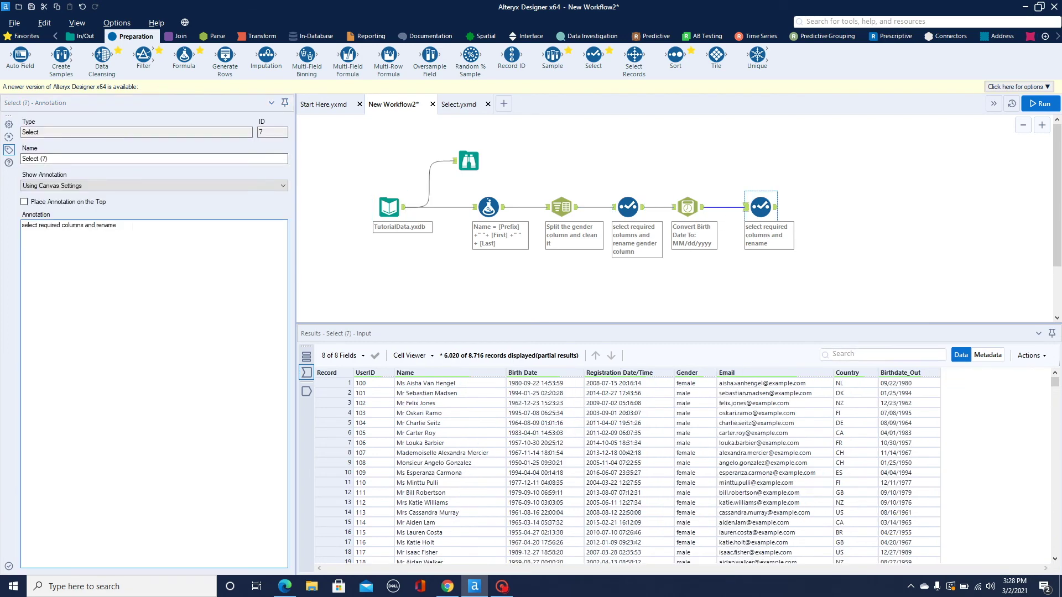
text(birthdate column)
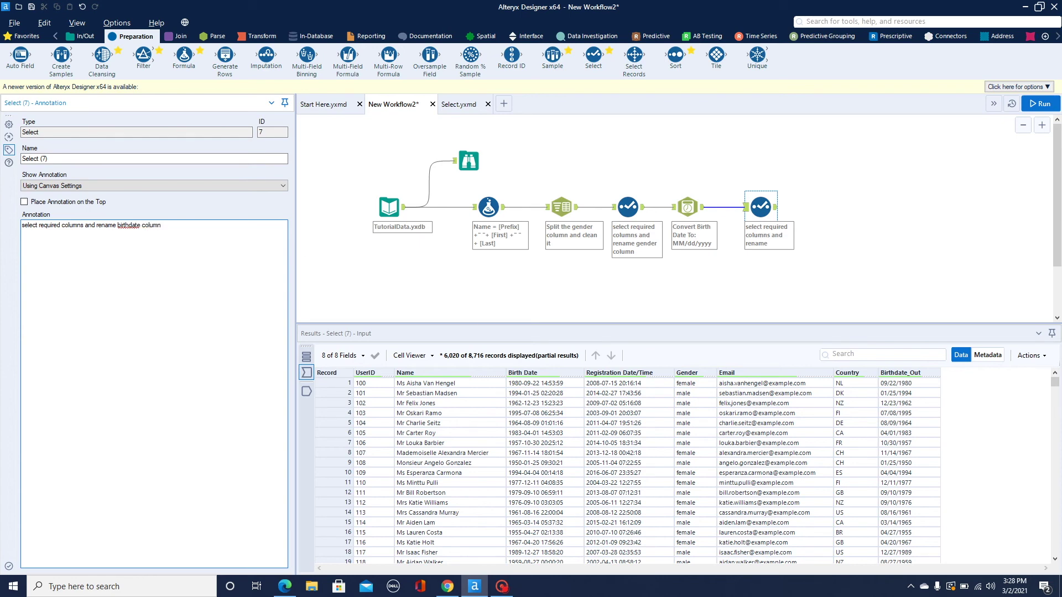
click(335, 281)
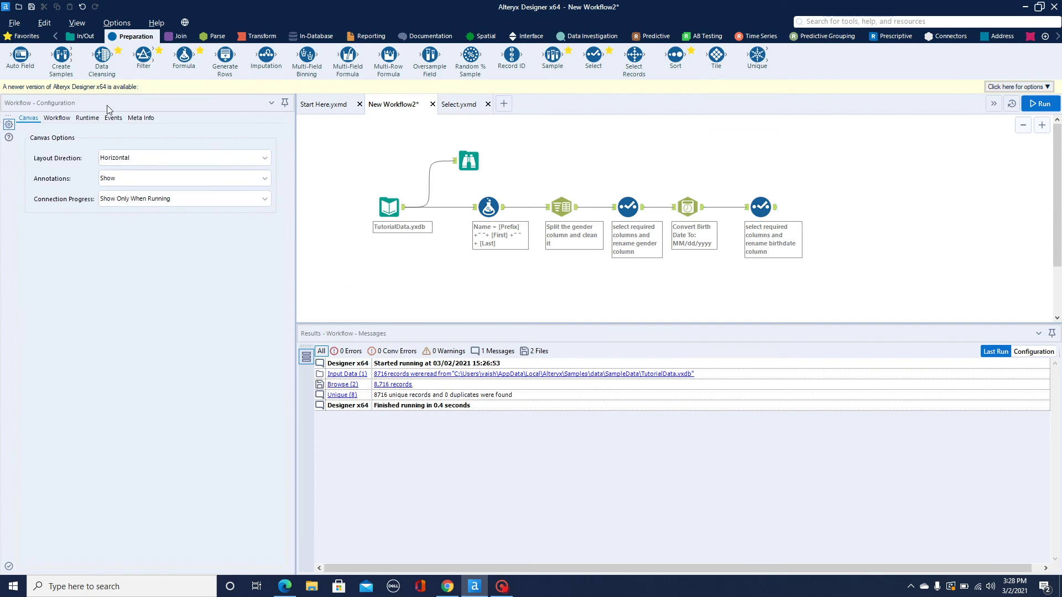
click(471, 162)
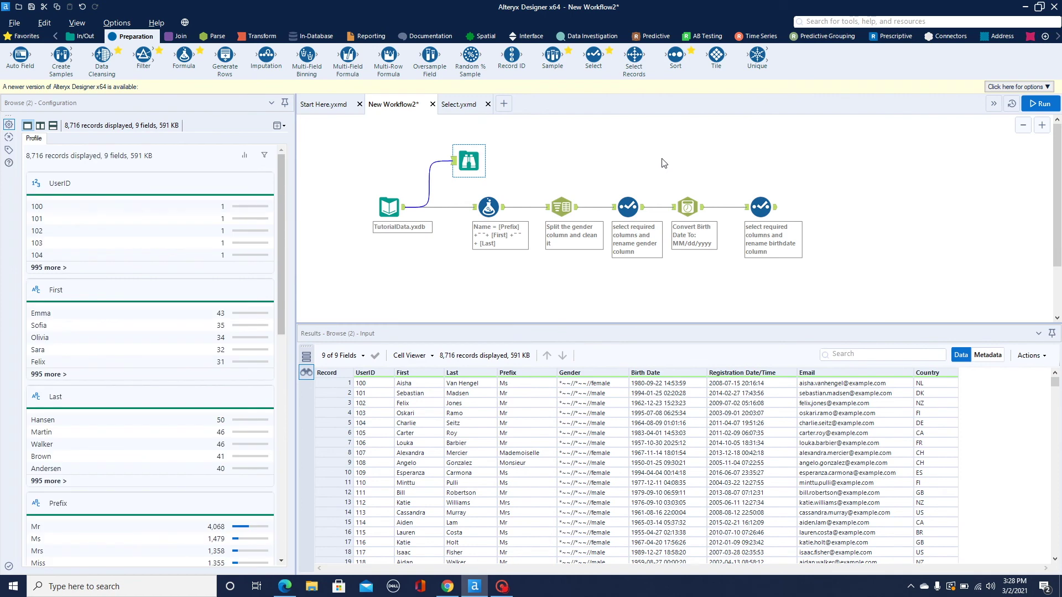
click(535, 153)
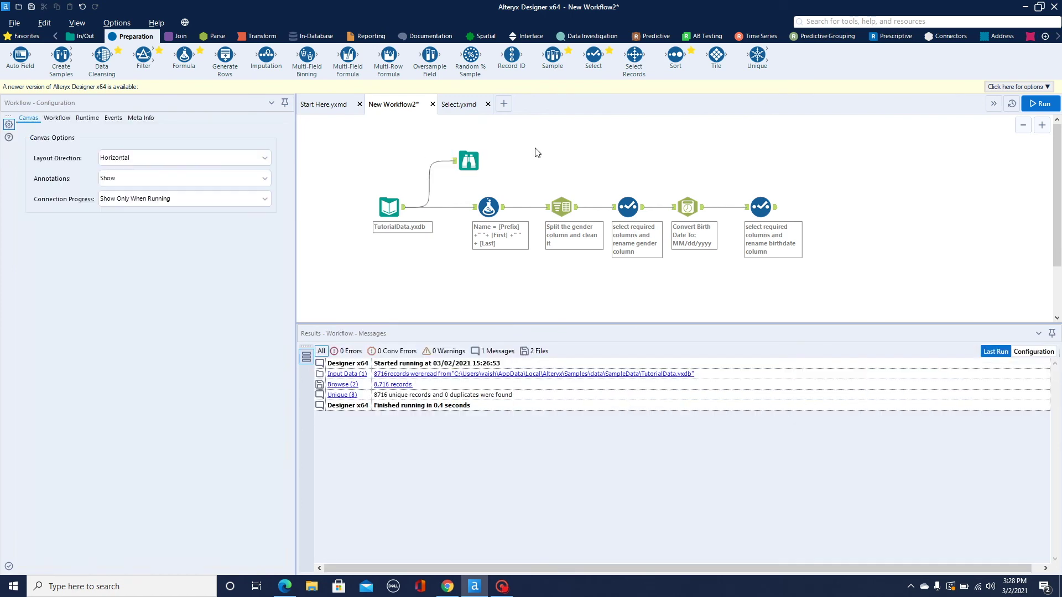
click(87, 118)
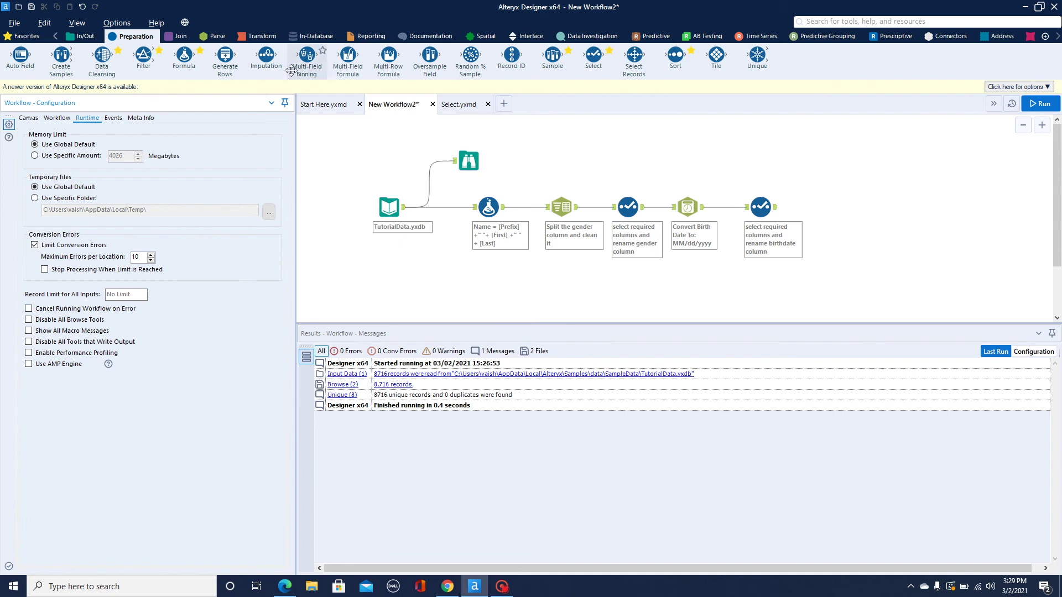
Step: Add an Output Data tool after the second Select tool, writing to Microsoft Excel 1997-2003 file Processed_Output with worksheet name Processed_Output
click(77, 37)
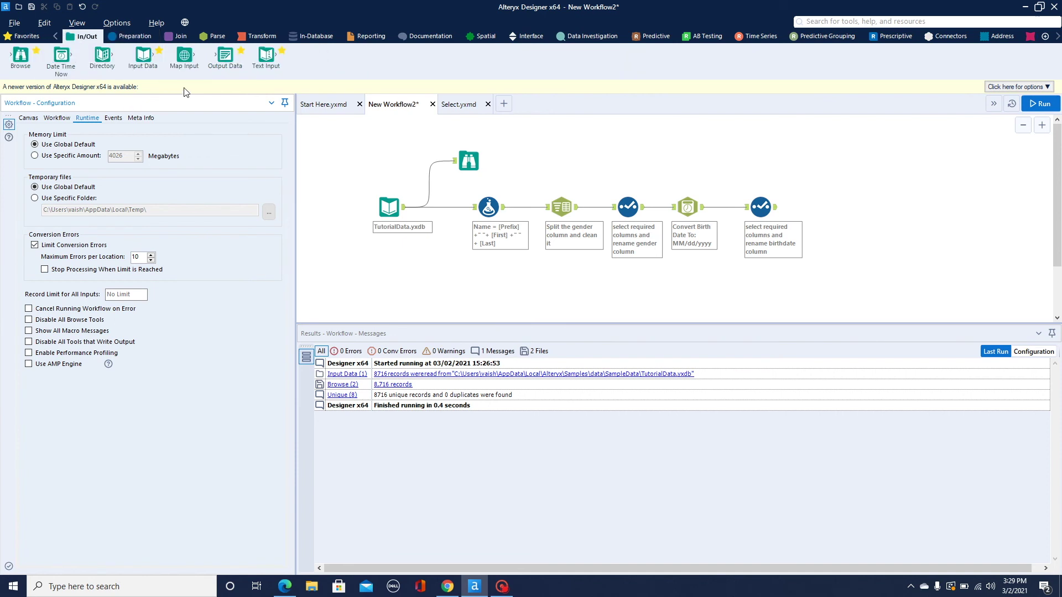
drag(224, 54, 841, 205)
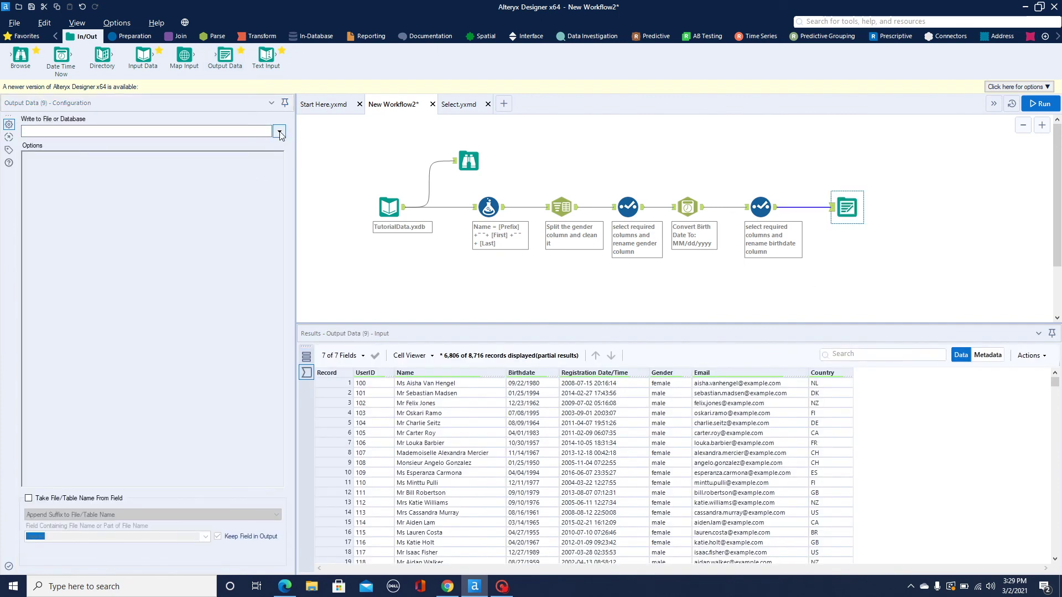
click(280, 131)
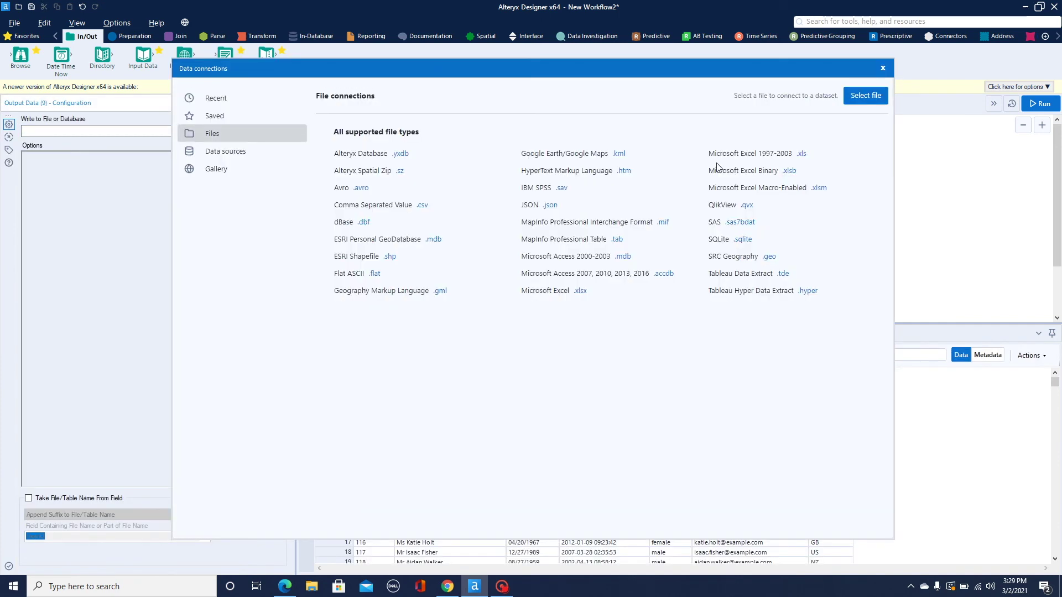
click(862, 99)
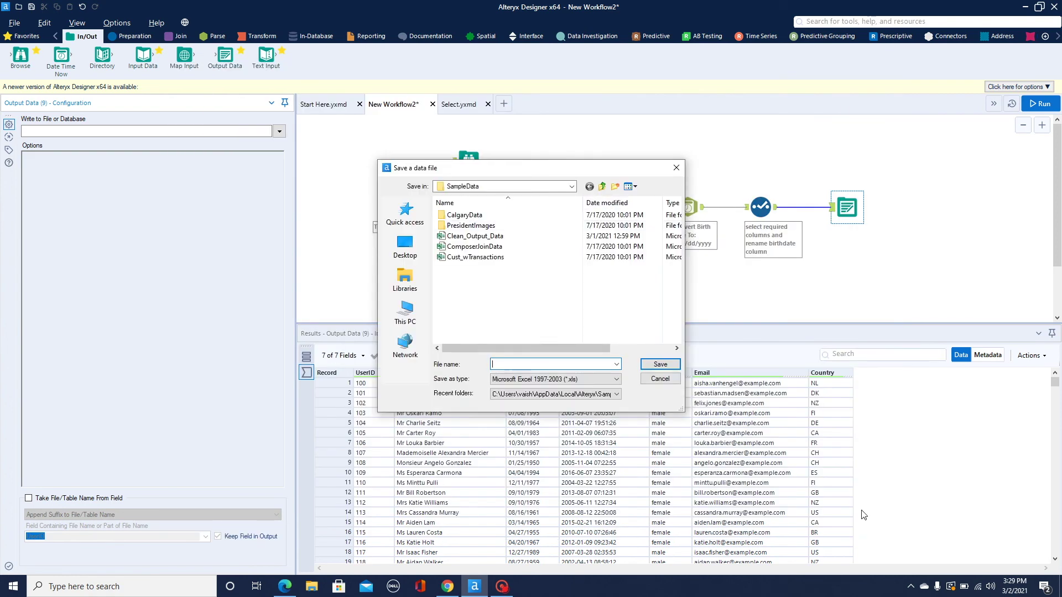
text(r)
key(BackSpace)
text(Processed_Output)
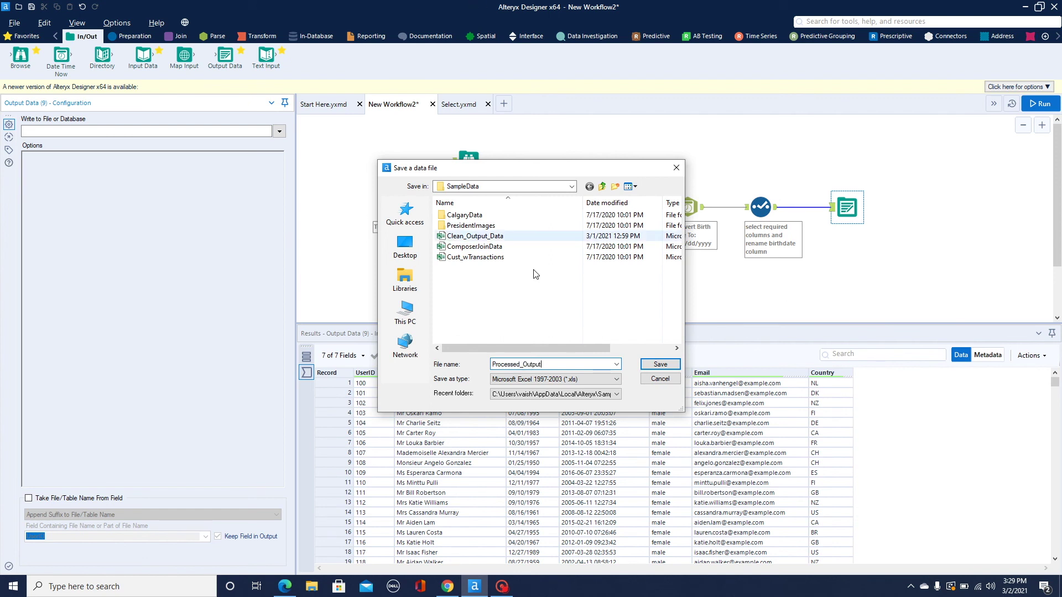
click(660, 365)
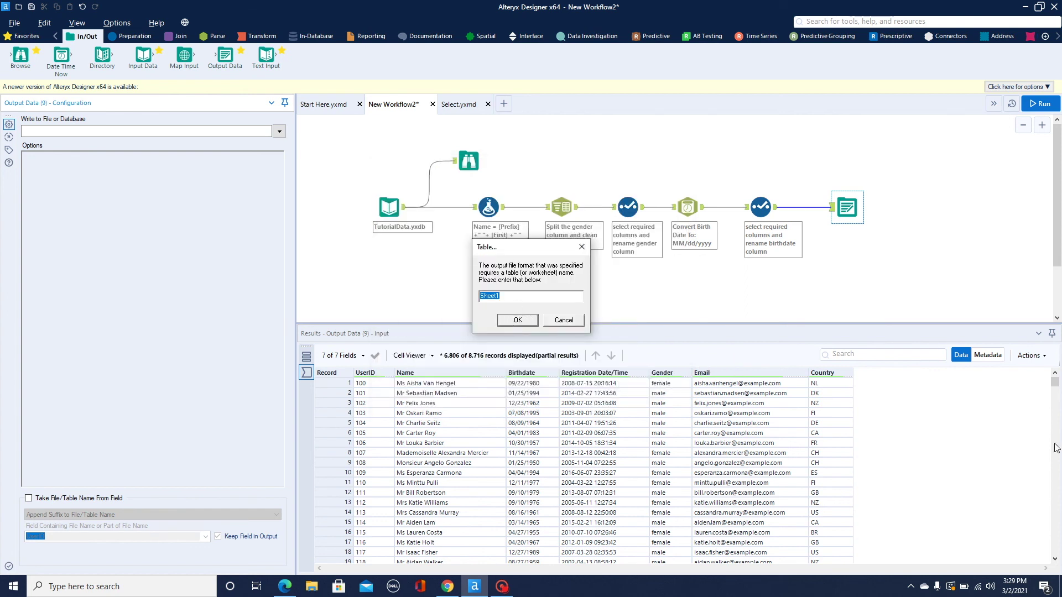
text(Processed_Output)
click(517, 320)
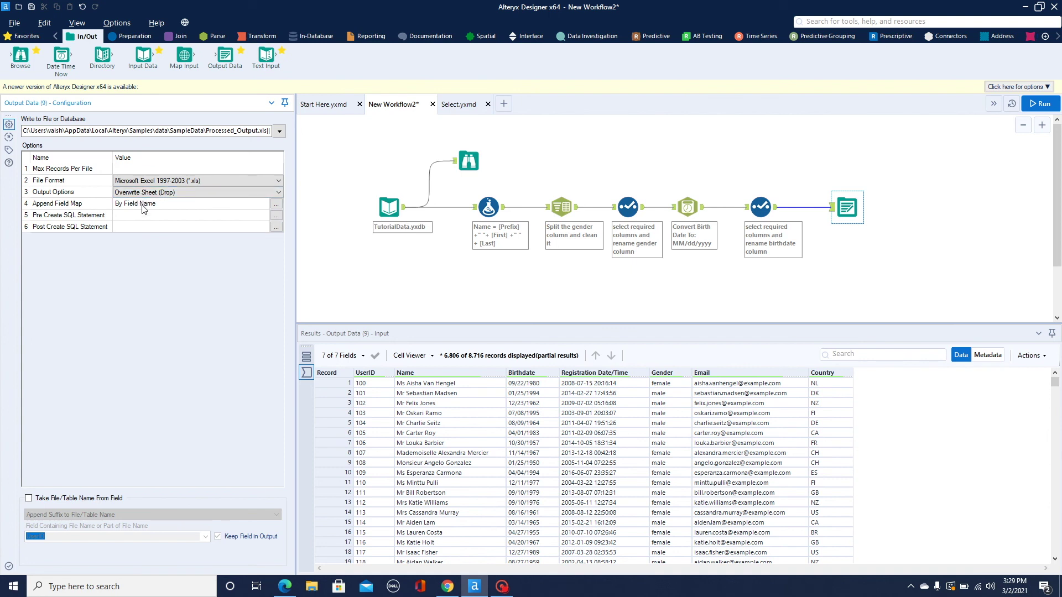
Step: Review the Output Data tool's available output options for the sheet and narrow the configuration area
click(161, 193)
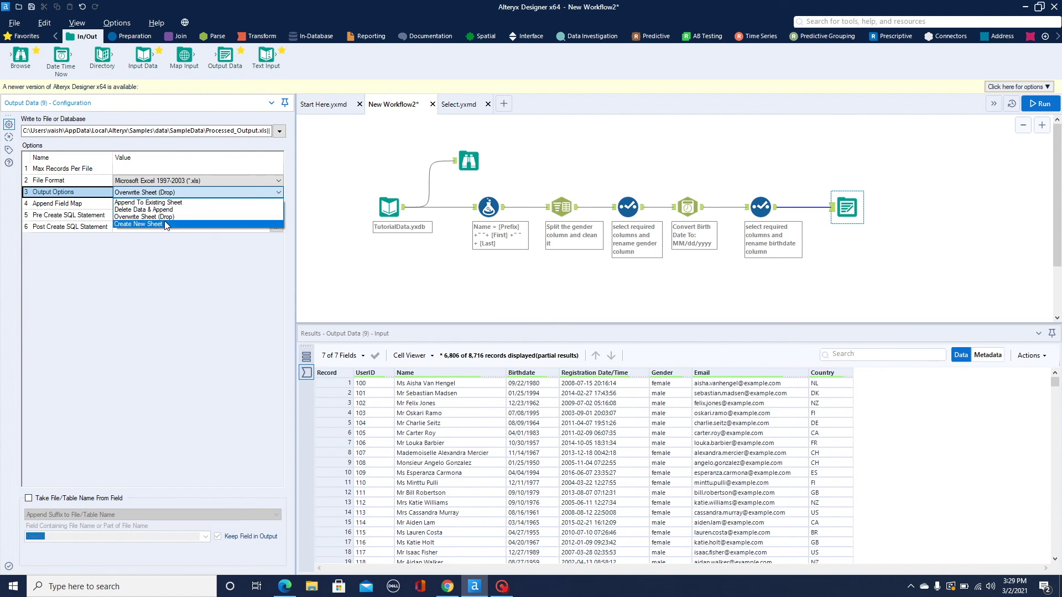
click(347, 167)
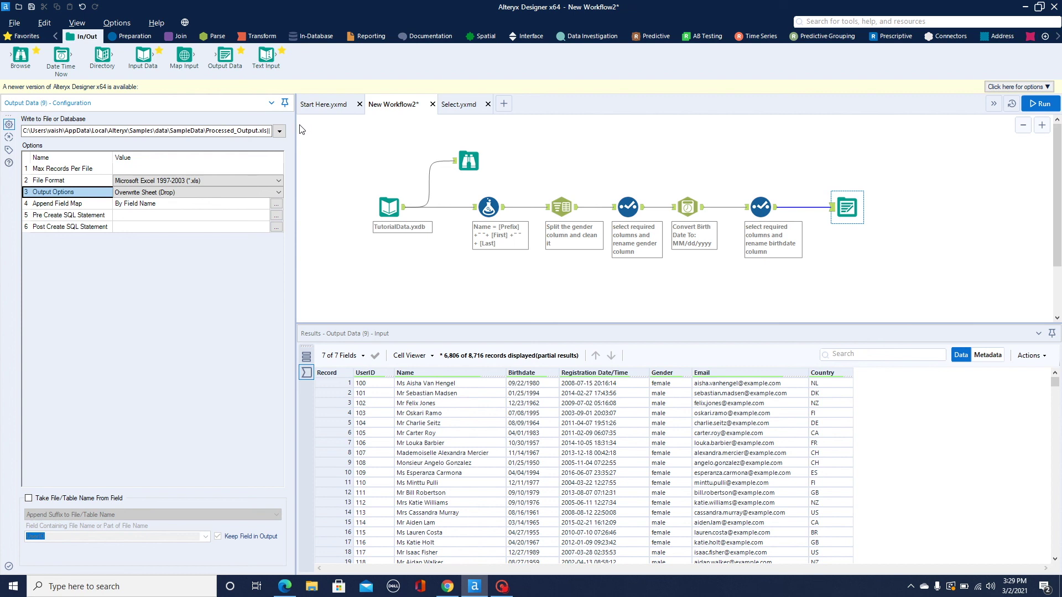
drag(295, 129, 239, 125)
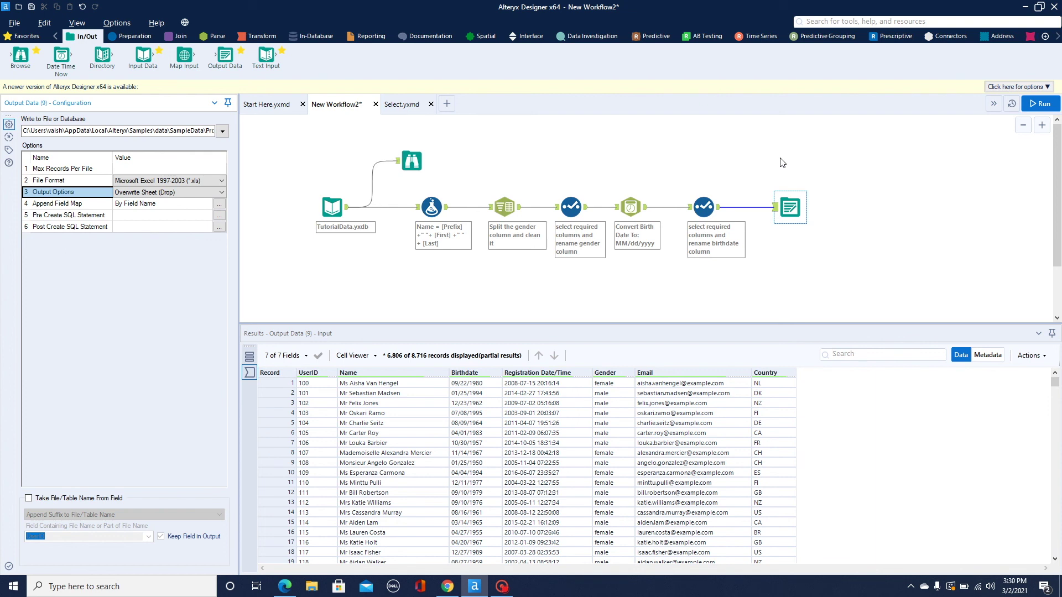
Step: Run the workflow and open the written Processed_Output.xls file in Excel from the Output Data tool's messages
click(1040, 105)
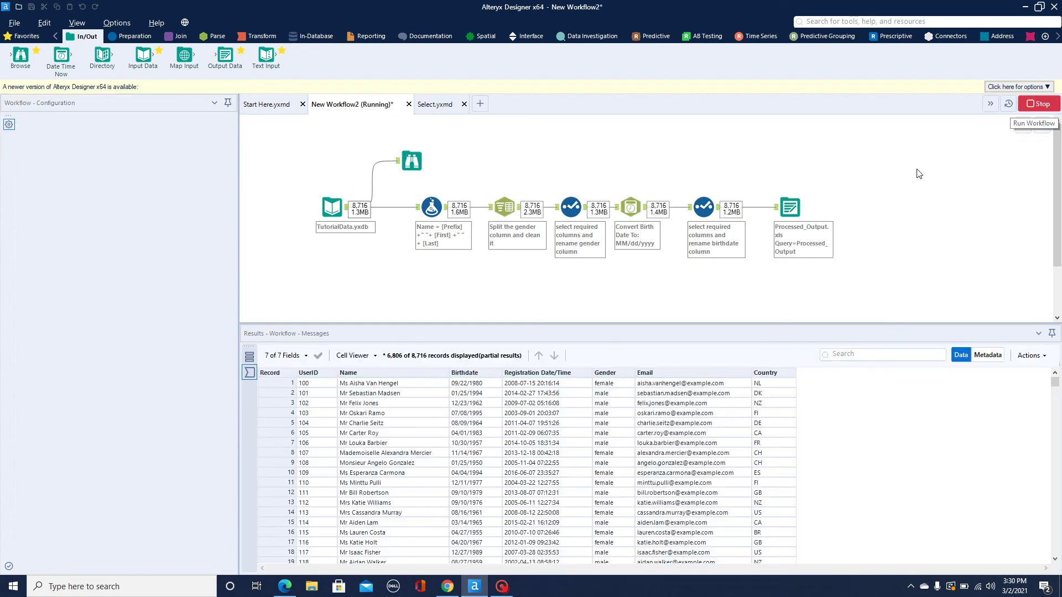
click(621, 335)
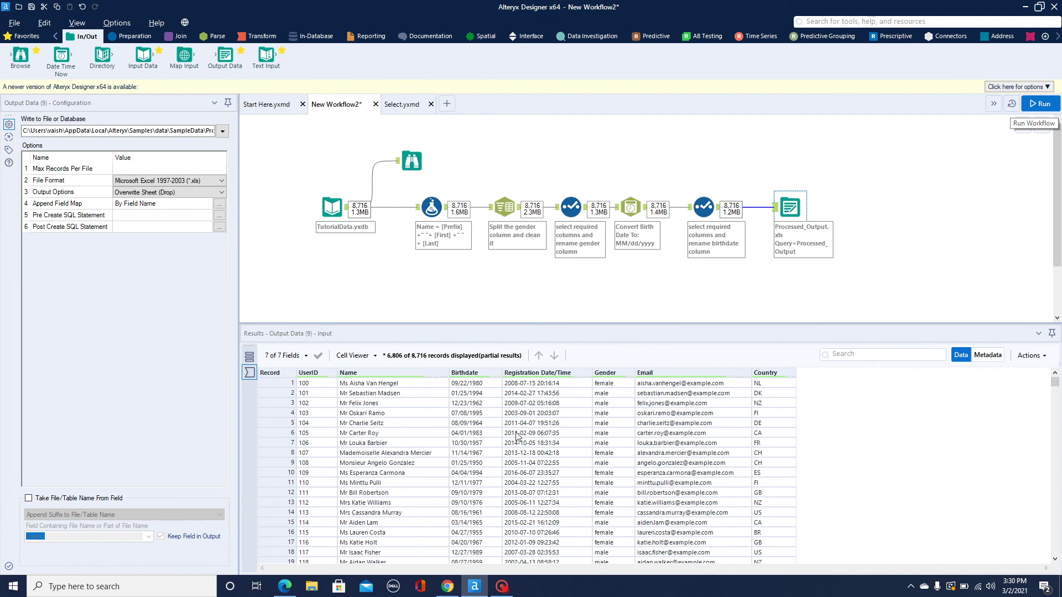
click(249, 357)
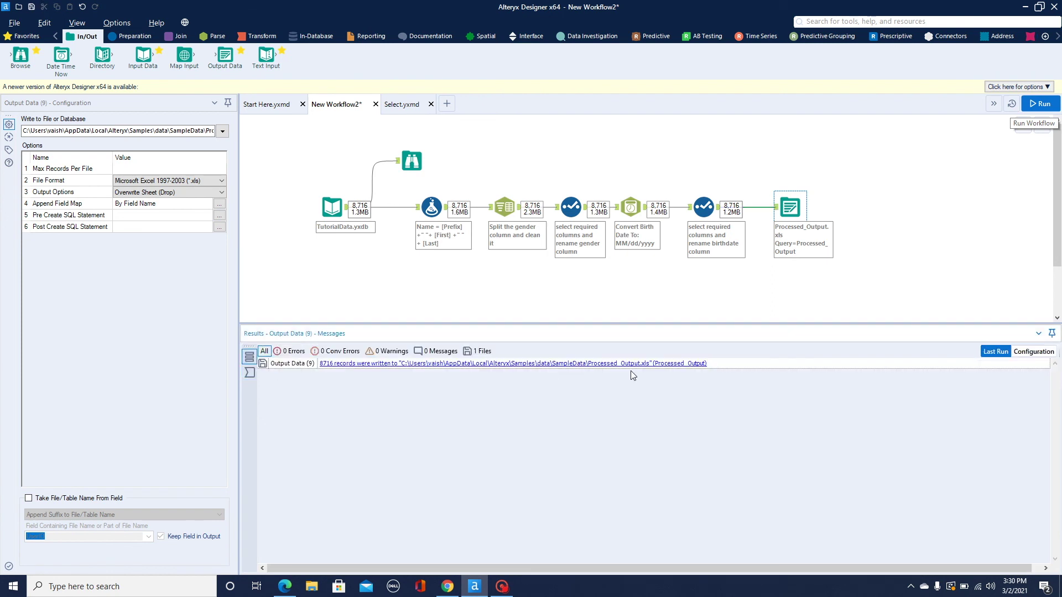
click(575, 365)
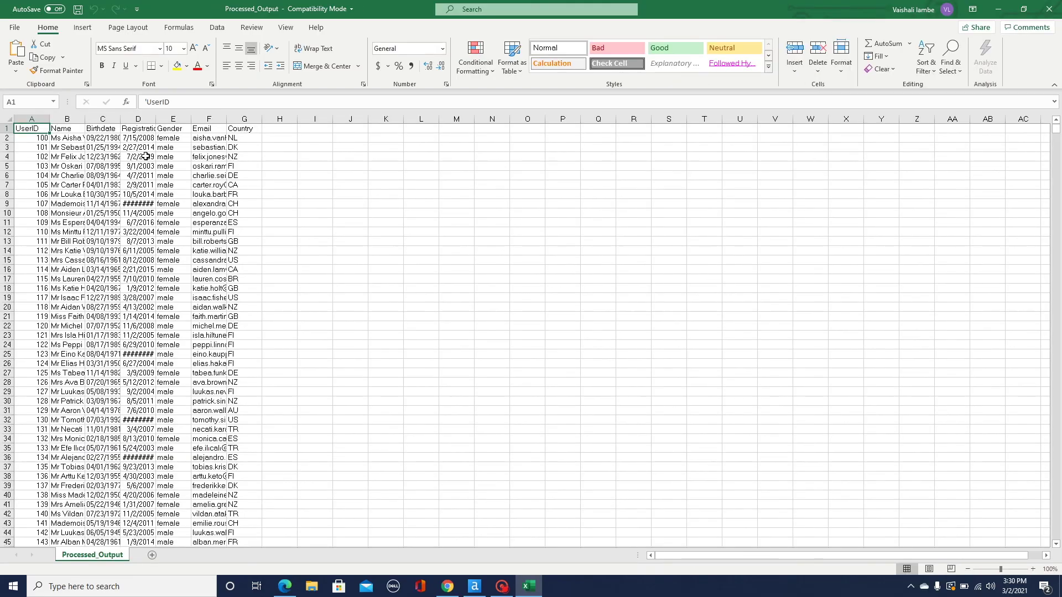
Step: Fit the Registration Date/Time and Name columns to the width of their contents in the output sheet
double_click(155, 123)
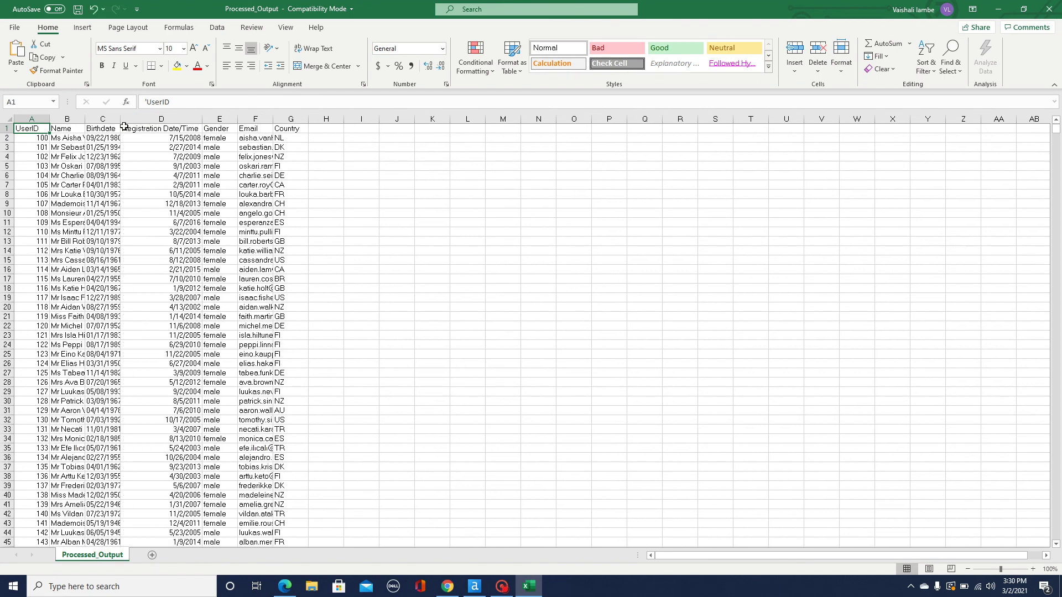
click(794, 130)
double_click(85, 118)
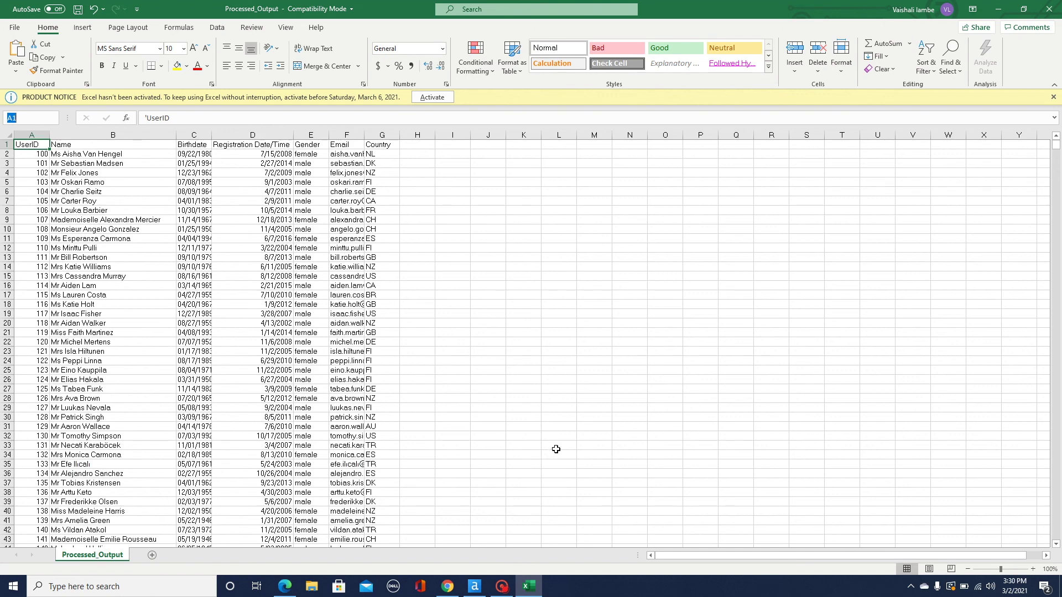
click(505, 588)
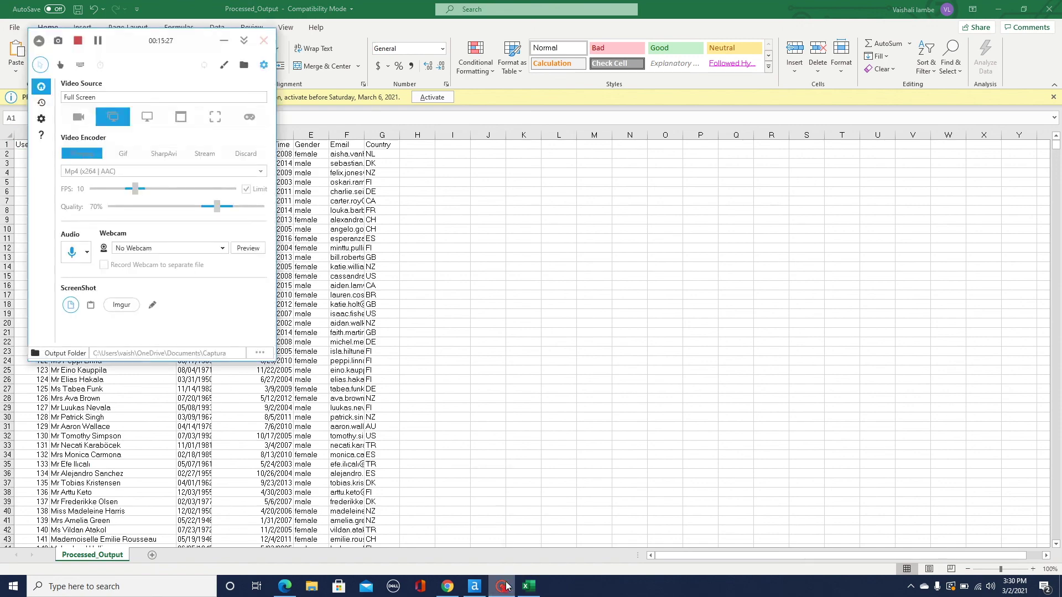